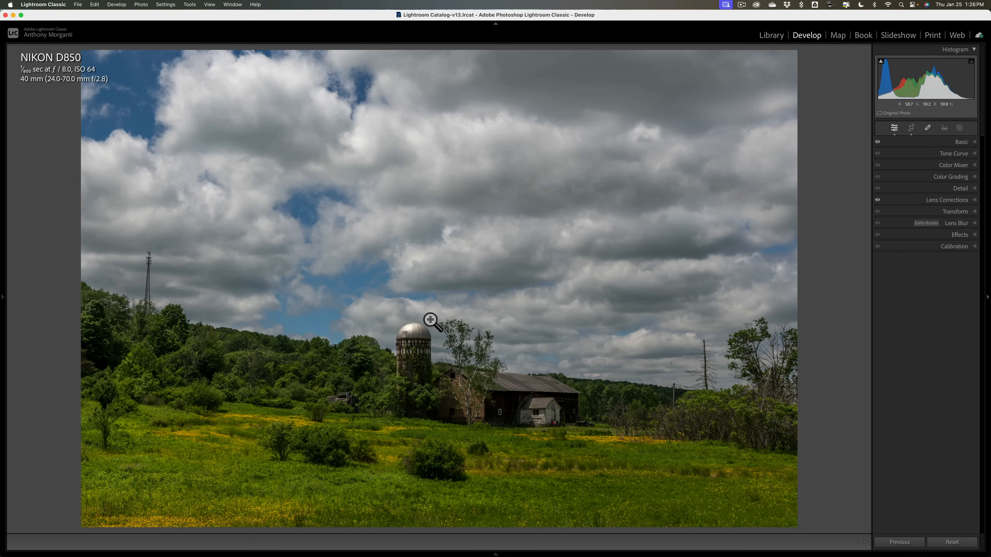
- Browse the neighbouring photos, return to the metal sculpture photo by the water and switch its info overlay to the file name
key("Right")
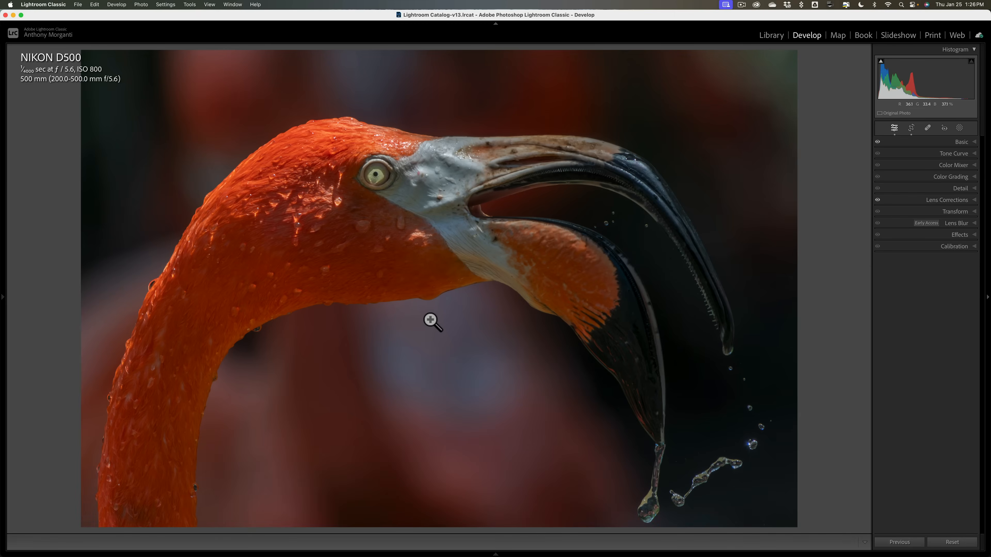
key("Right")
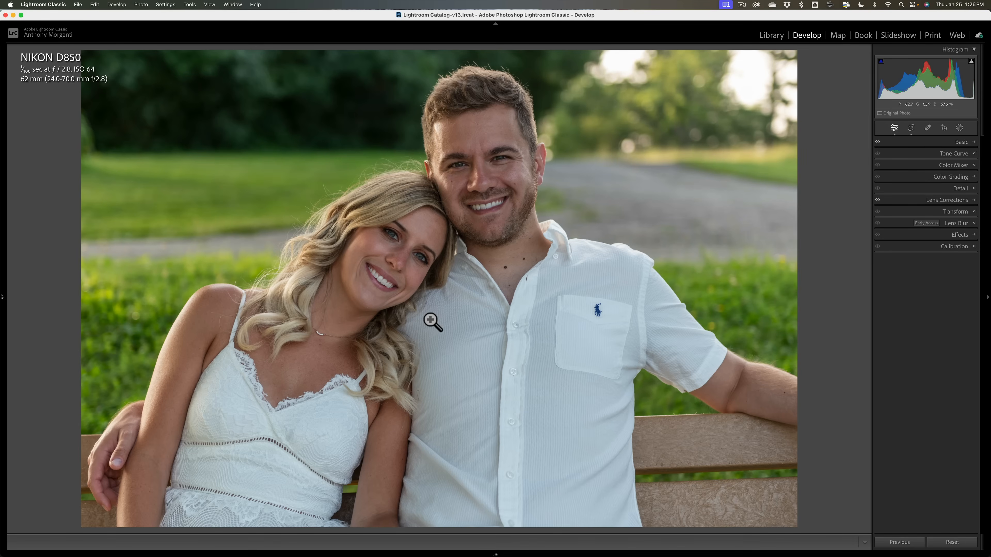
key("Left")
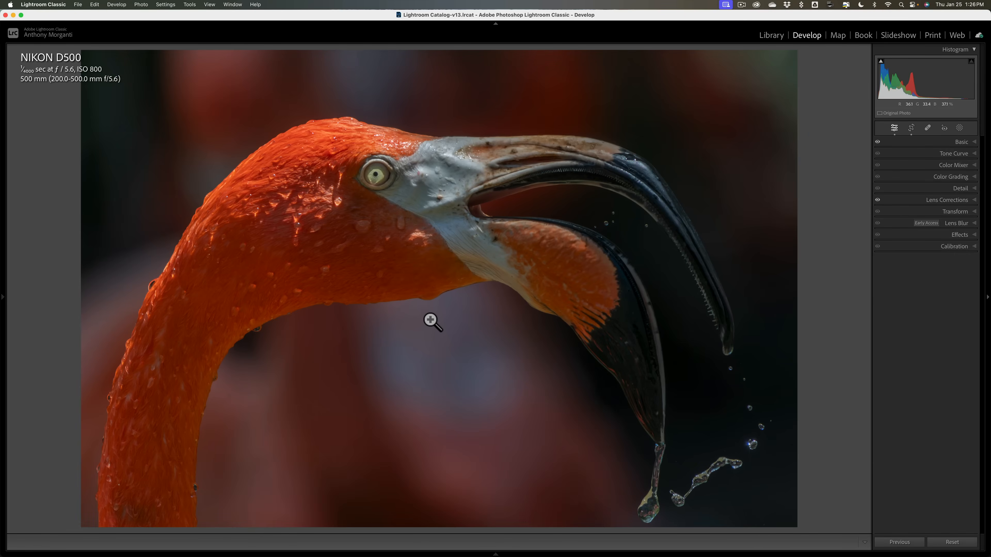
key("Left")
key("Left")
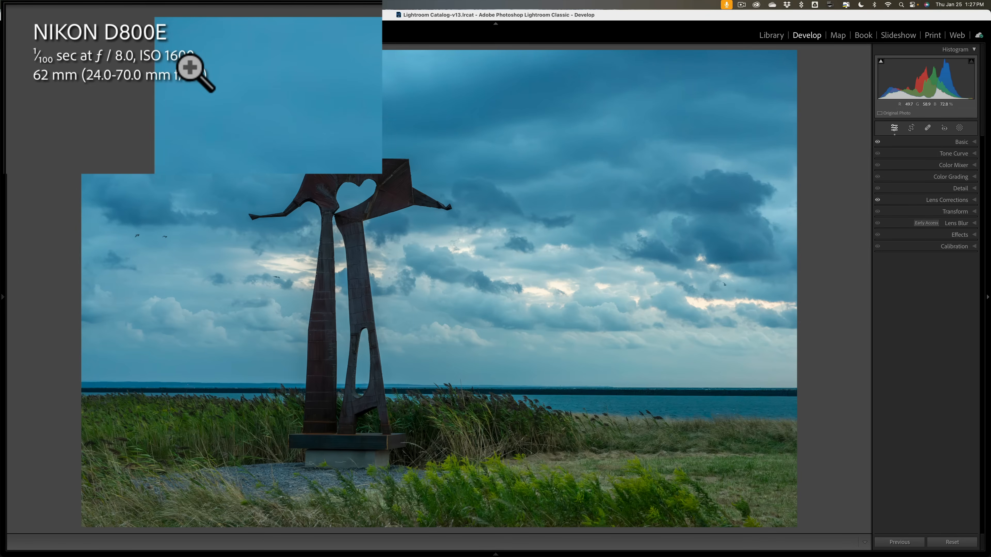
key("i")
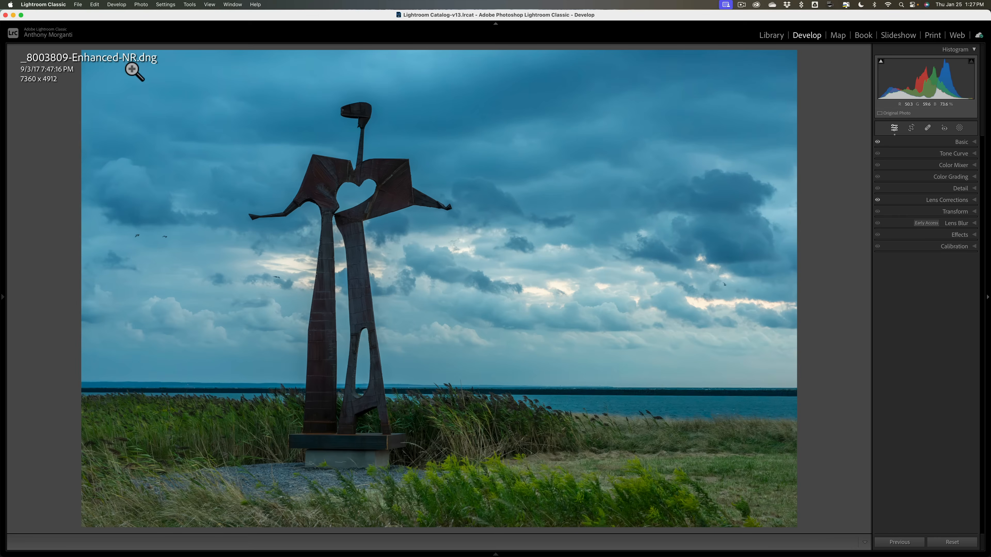
- Review the sculpture photo's existing noise reduction, lens correction and basic tone settings
left_click(967, 189)
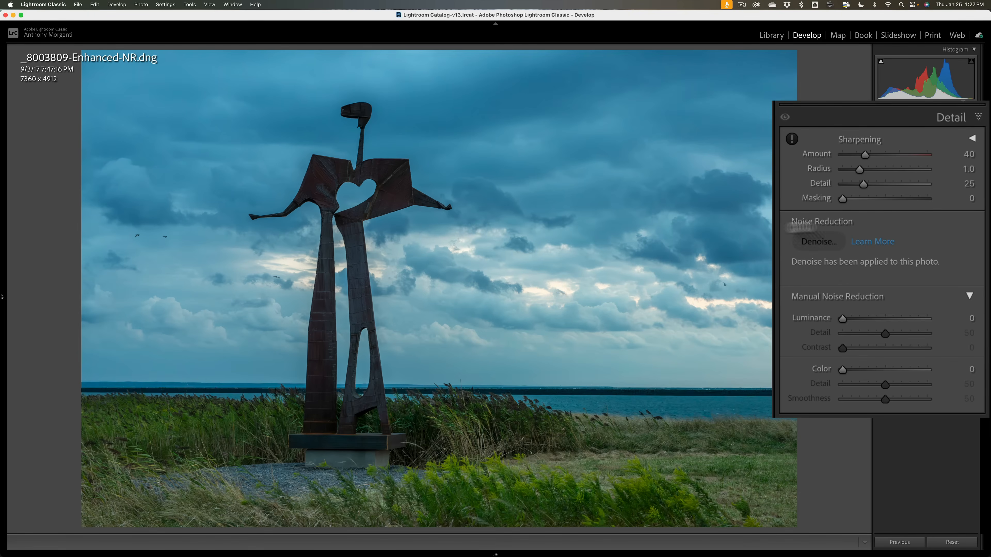
left_click(940, 116)
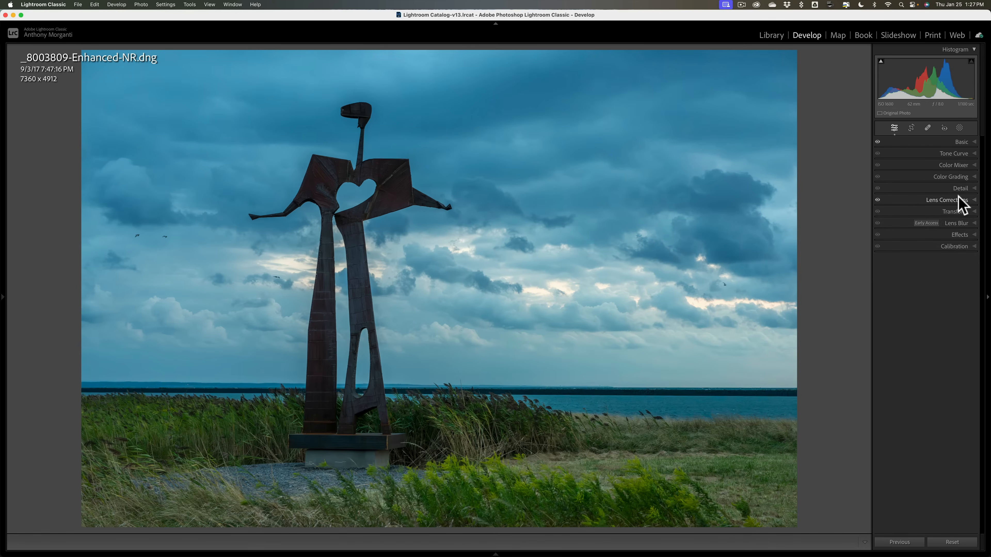
left_click(957, 199)
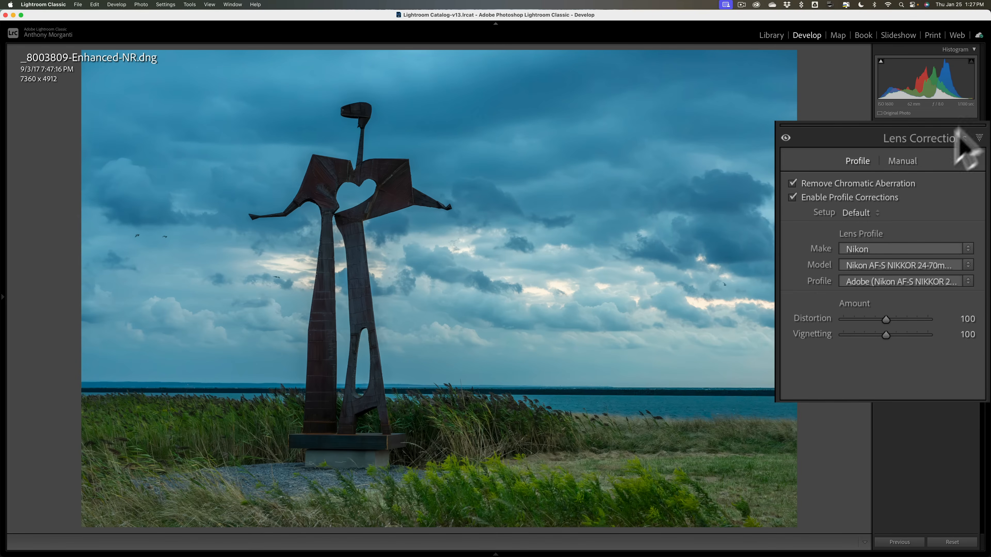
left_click(958, 200)
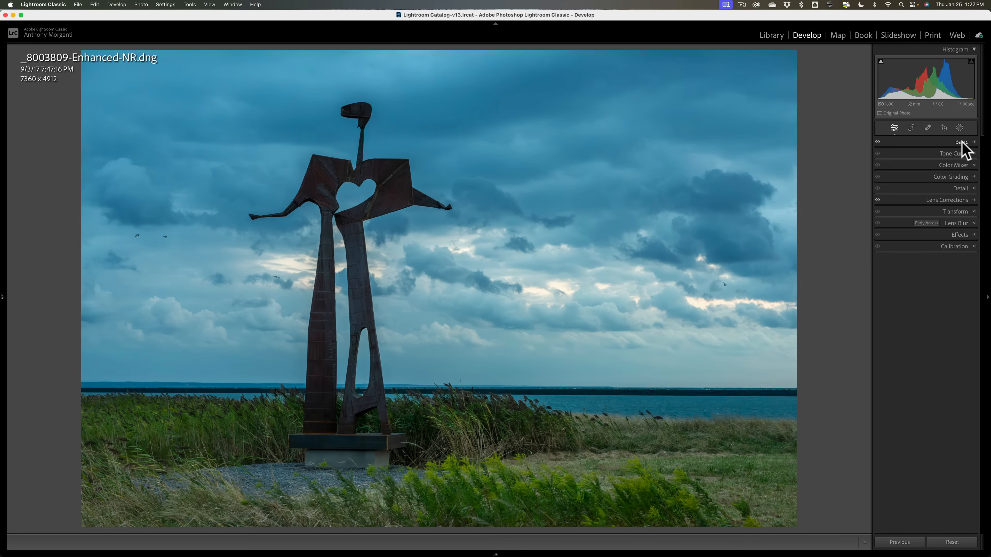
left_click(962, 142)
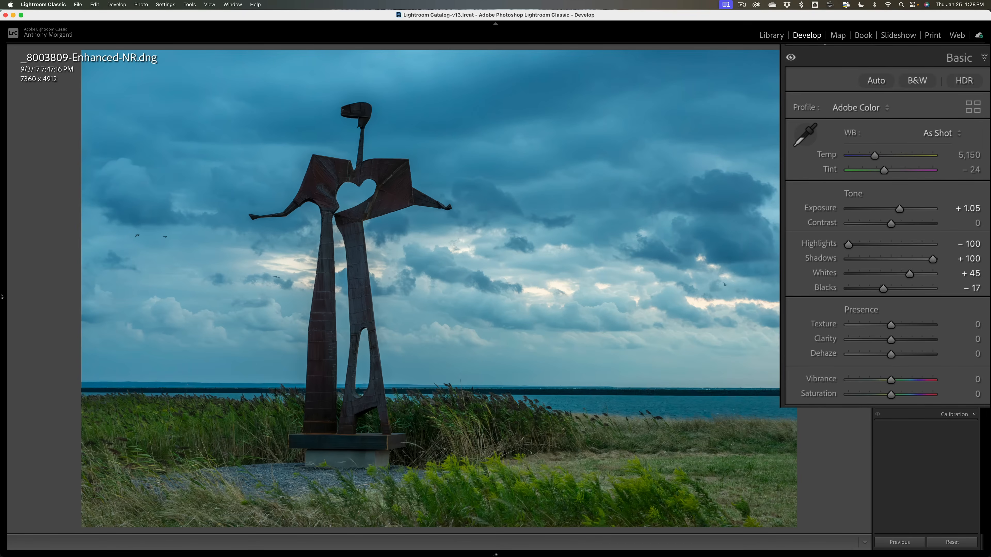
left_click(962, 142)
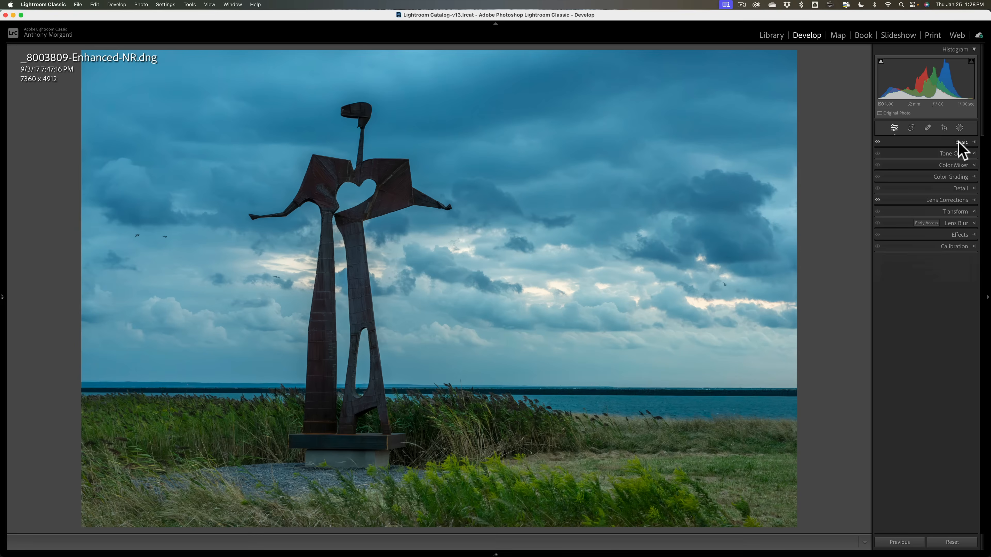
- Create a subject mask for the sculpture and subtract the sky from it
left_click(960, 128)
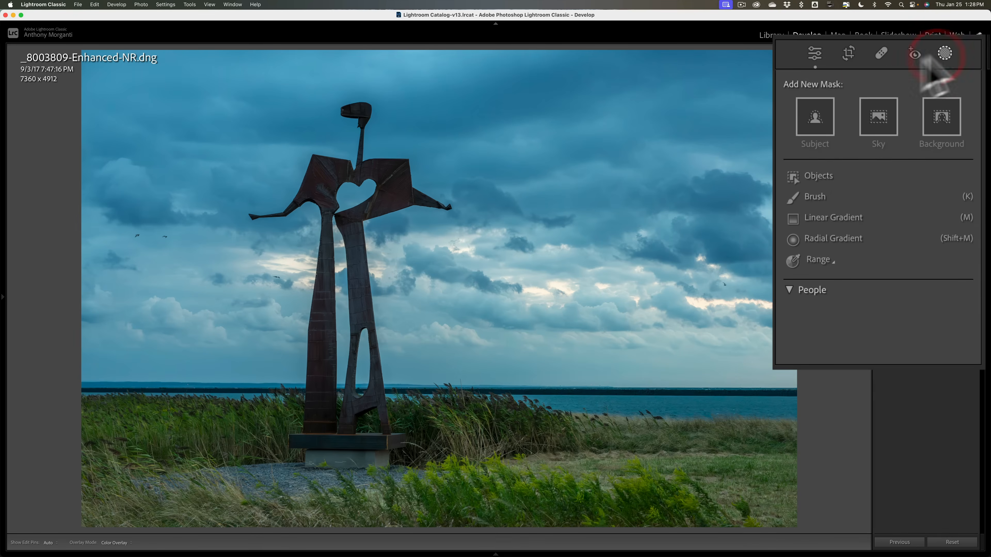
left_click(896, 164)
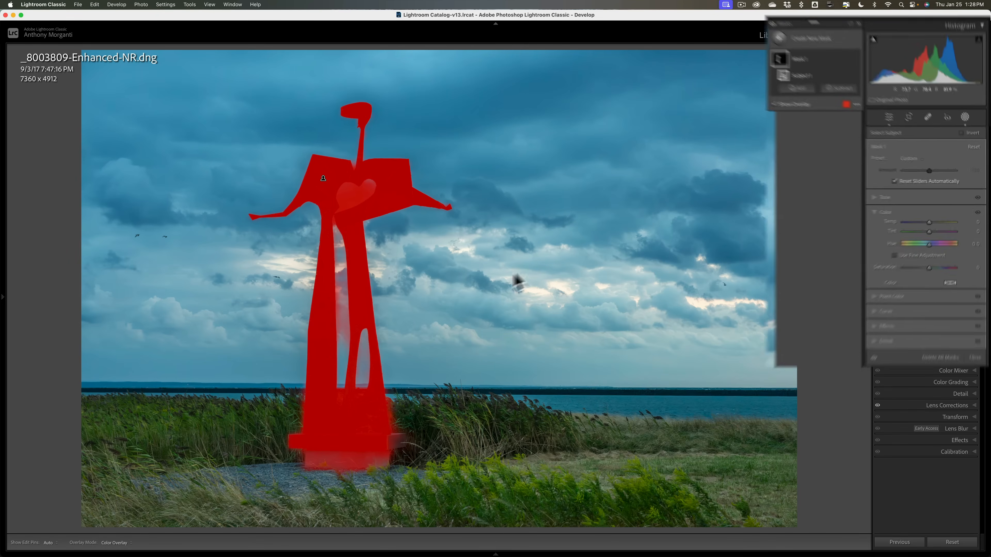
left_click(740, 108)
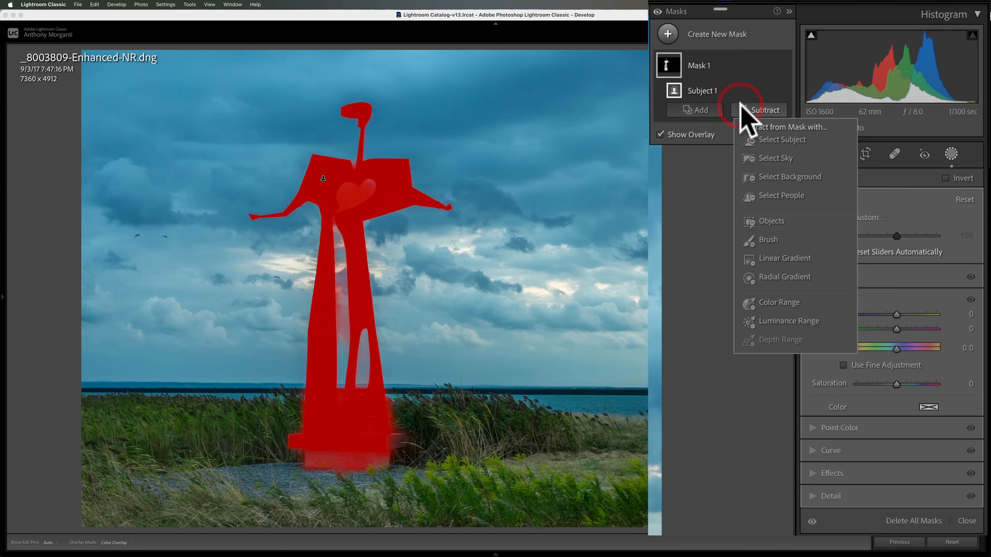
left_click(765, 159)
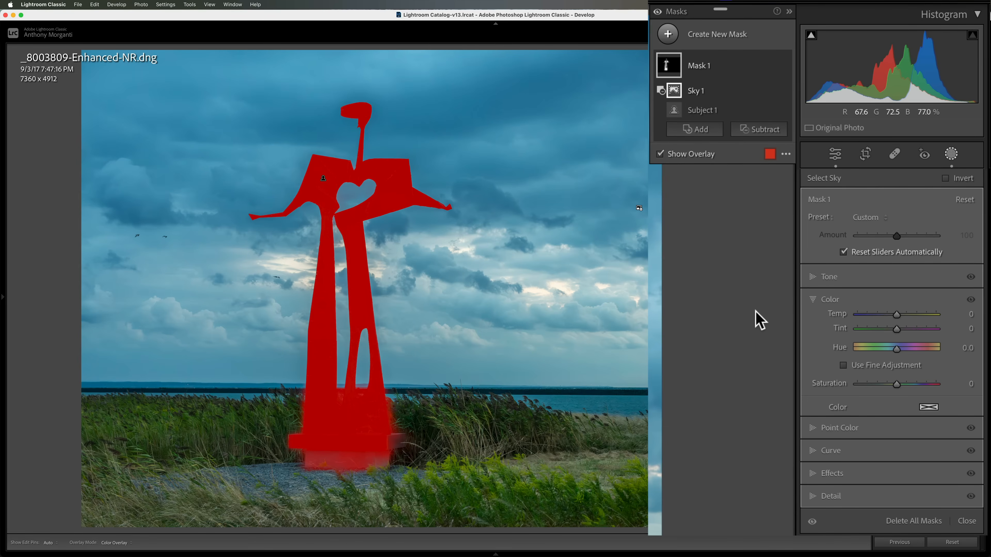
- Raise the sculpture mask's Exposure slightly and set its Saturation to 29
scroll(880, 174, "down", 1)
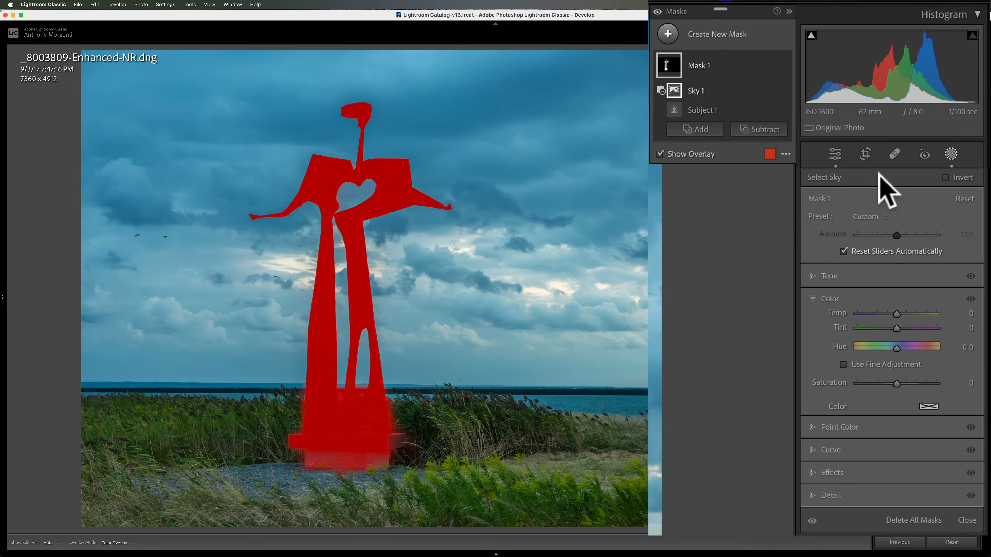
left_click(825, 277)
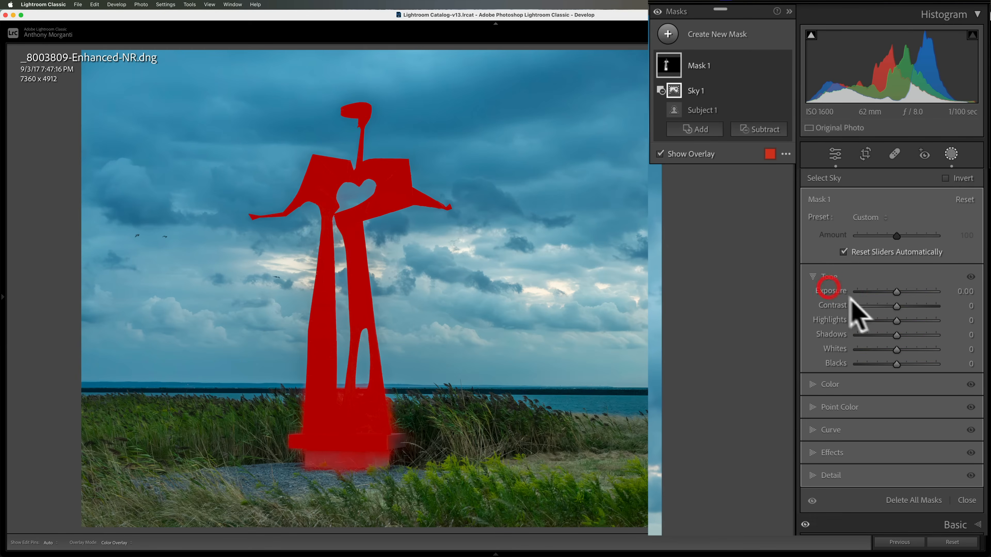
left_click_drag(896, 291, 900, 291)
left_click(822, 387)
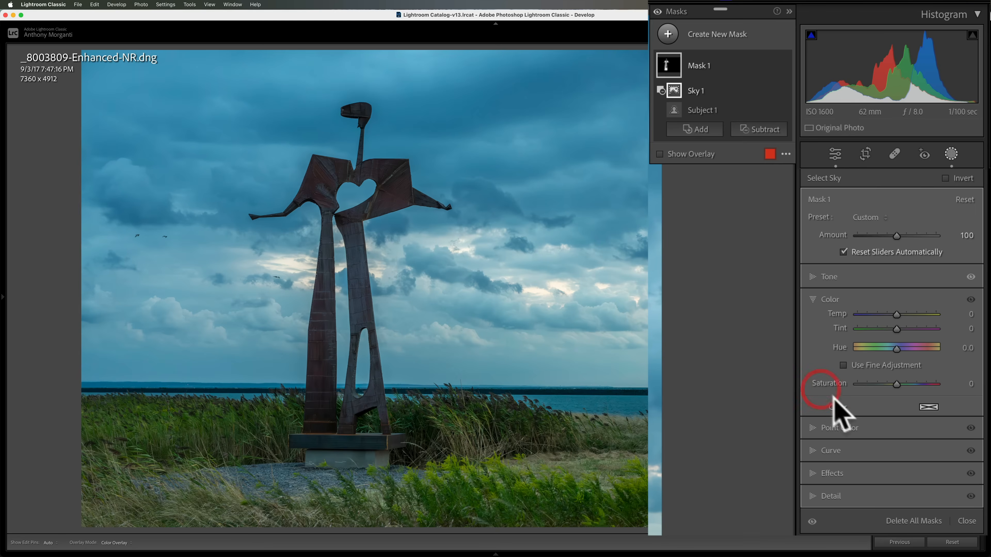
left_click_drag(896, 385, 907, 385)
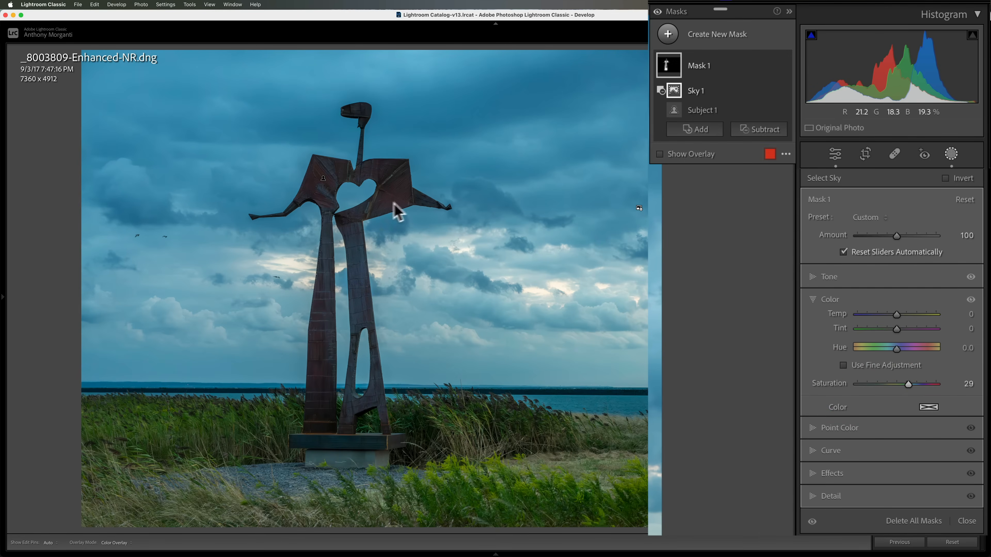
left_click(813, 299)
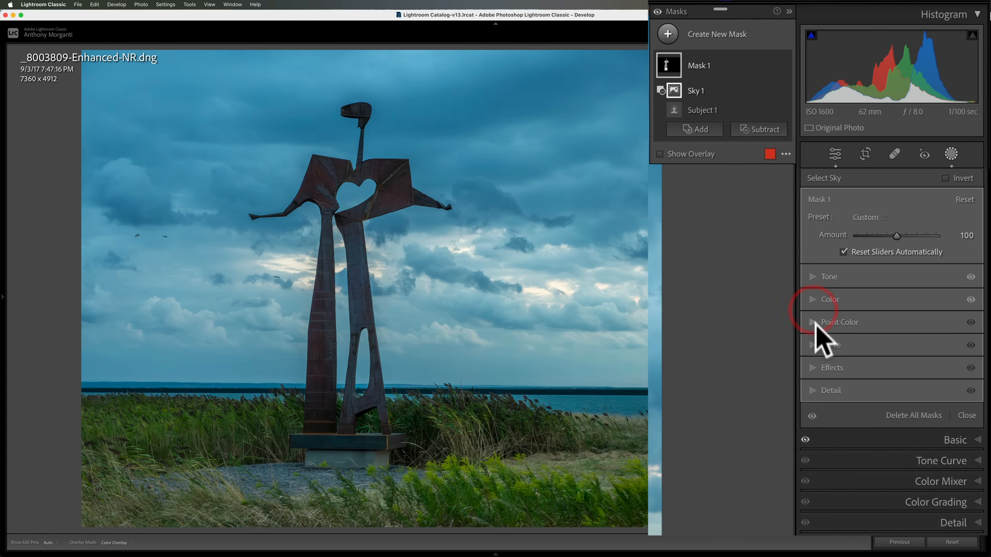
- Set the sculpture mask's Texture to 28, Clarity to 9 and Sharpness to 16
left_click(811, 368)
left_click_drag(895, 386, 905, 398)
left_click_drag(906, 379, 906, 381)
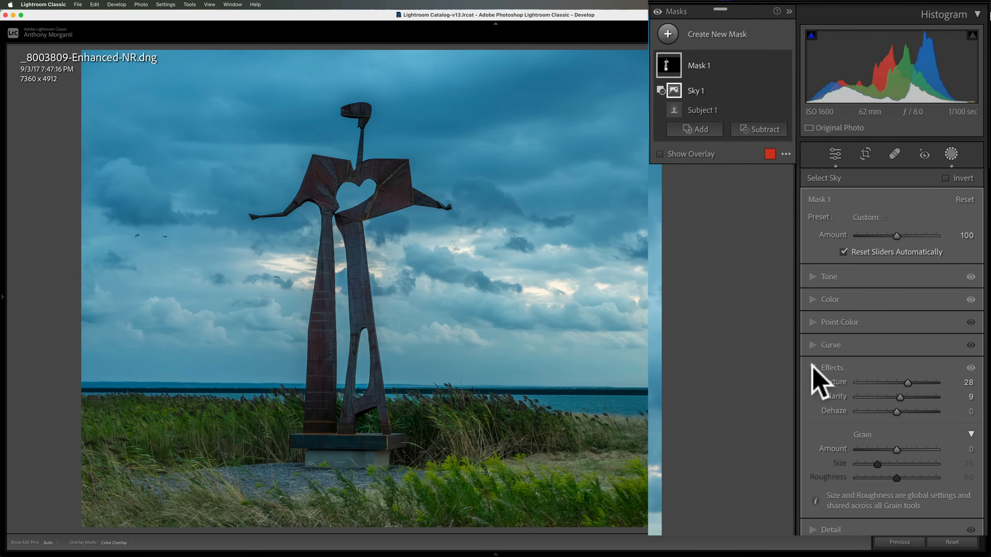
left_click(819, 369)
left_click(830, 390)
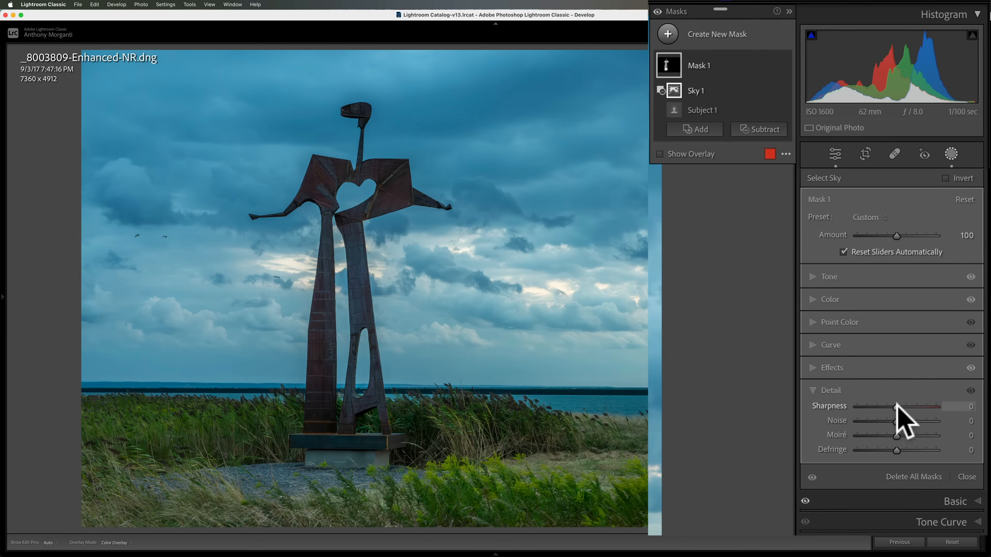
left_click_drag(897, 406, 902, 406)
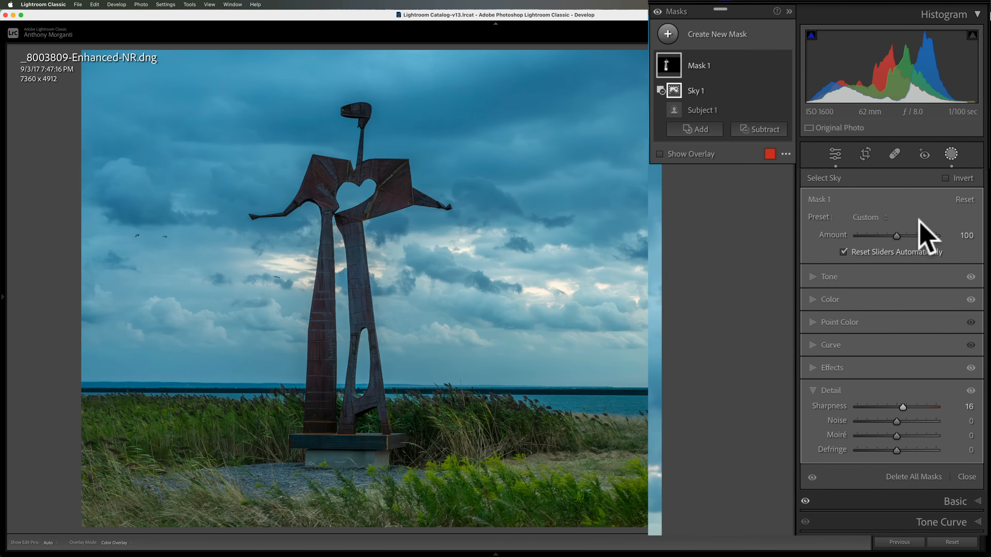
- Create a new sky mask and set its Texture to 24, Clarity to 42 and Dehaze to 5
left_click(668, 34)
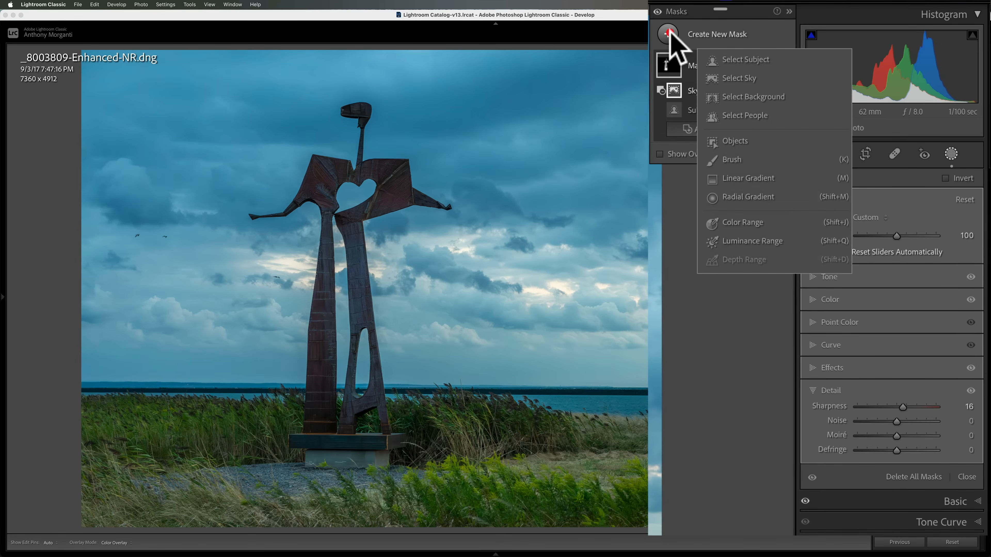
left_click(730, 78)
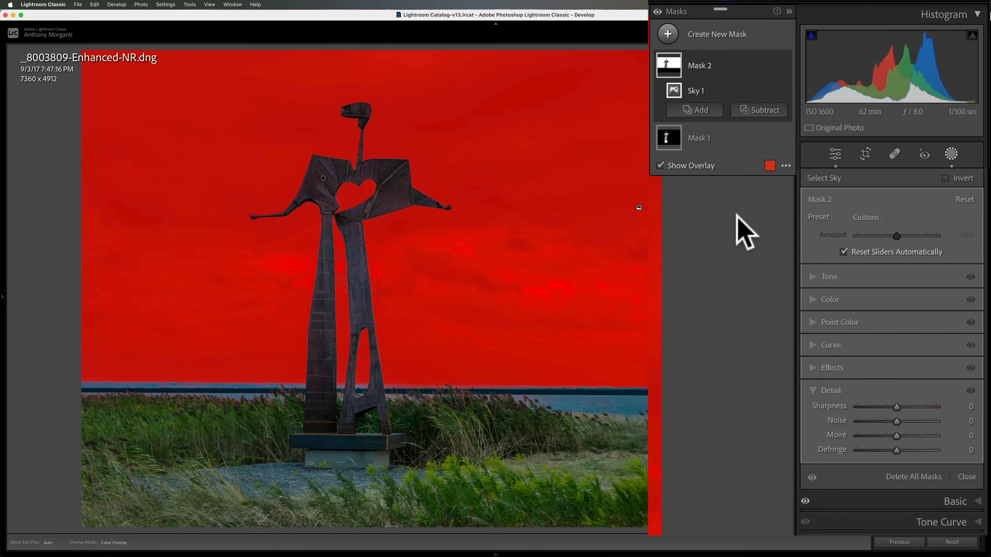
left_click(812, 272)
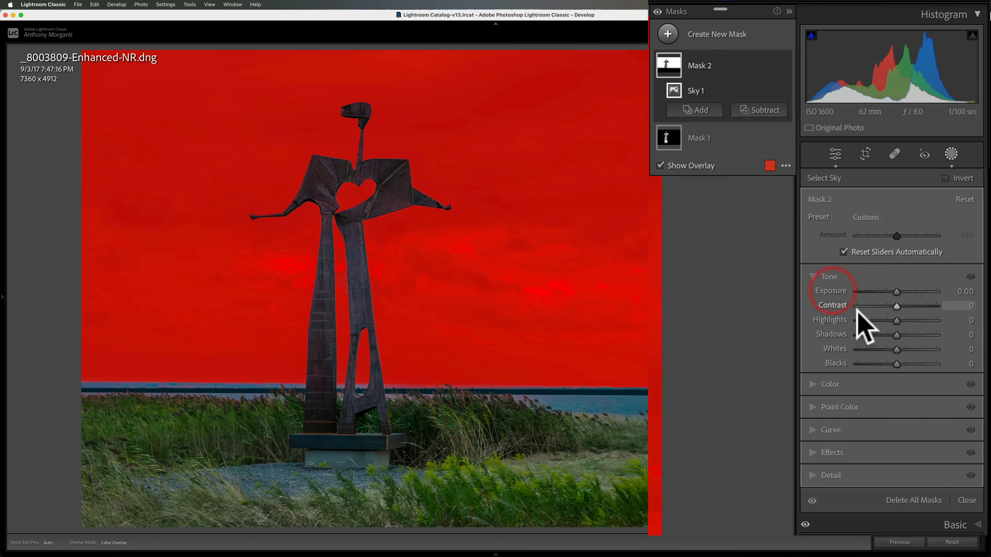
left_click(813, 278)
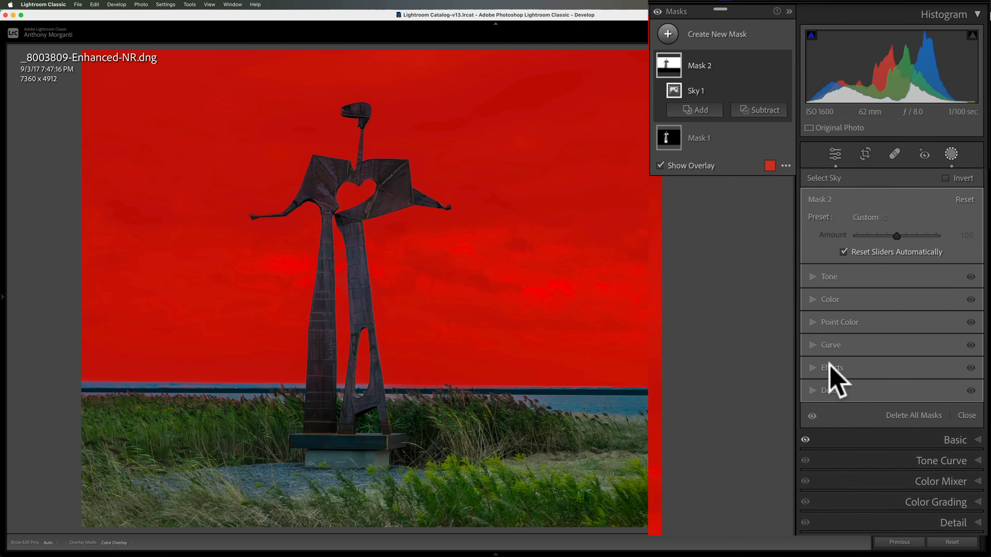
left_click(818, 368)
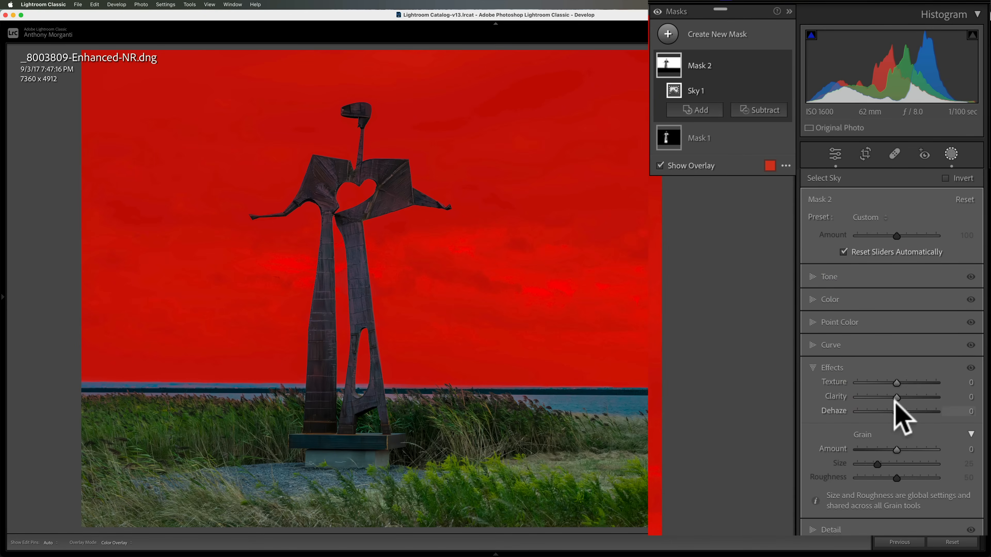
mouse_move(896, 396)
left_mouse_down()
mouse_move(918, 398)
mouse_move(906, 393)
mouse_move(894, 411)
mouse_move(905, 382)
left_mouse_up()
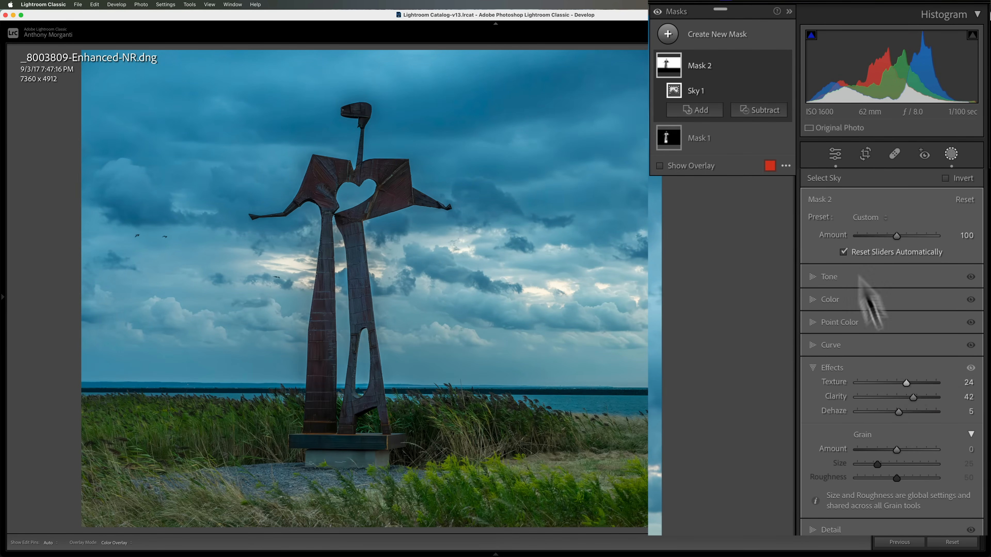
- Compare the sky with and without the Mask 2 adjustments by hiding and showing that mask
mouse_move(864, 82)
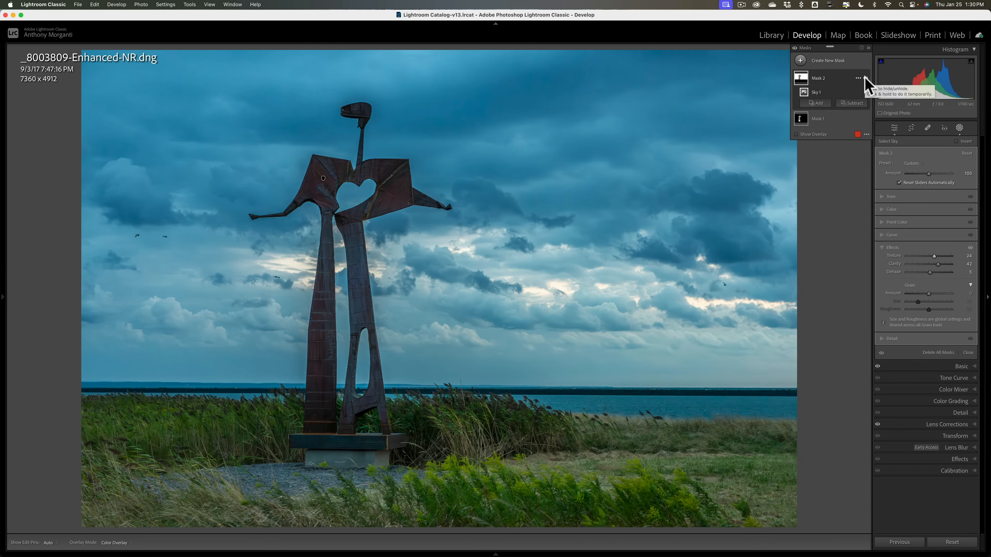
left_click(865, 78)
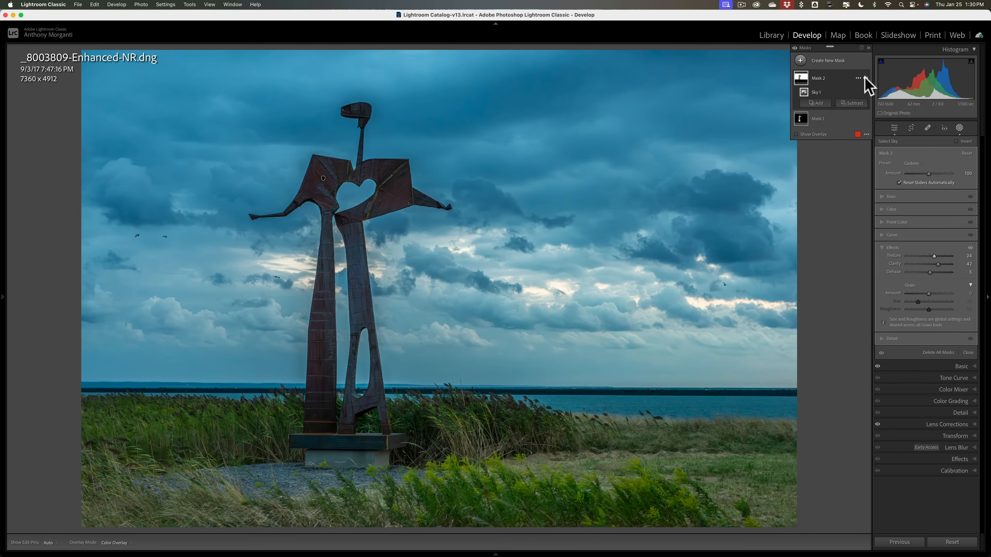
left_click(866, 79)
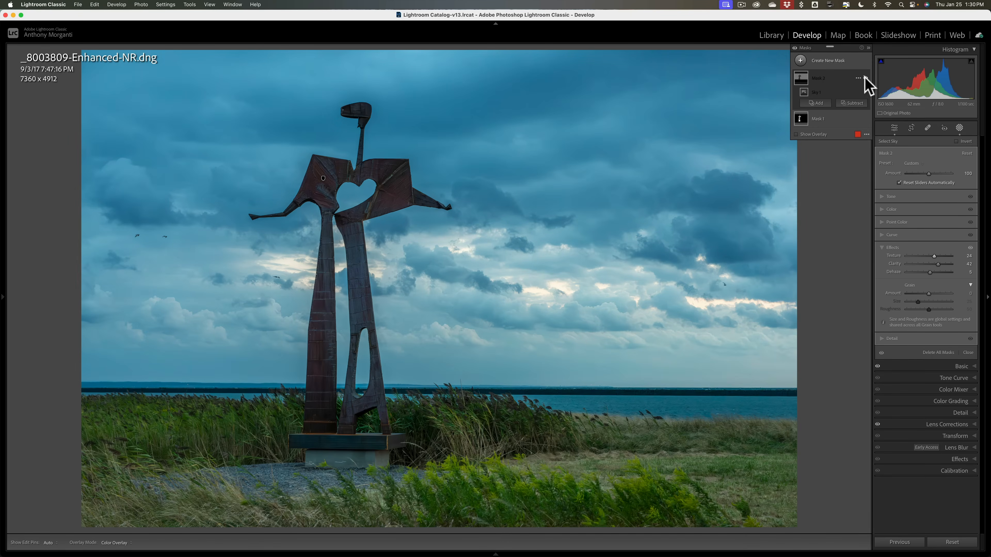
left_click(866, 78)
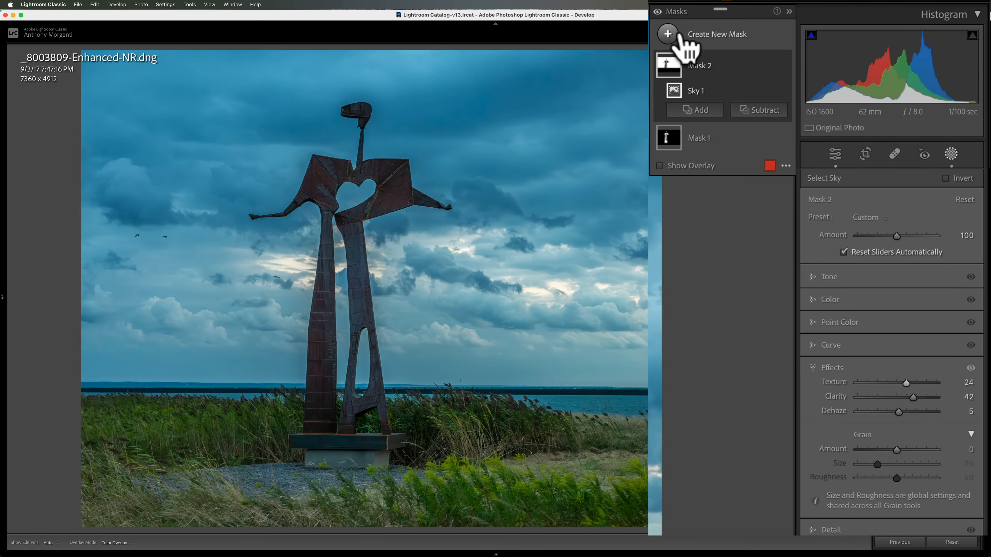
- Create a second sky mask as an additional new mask
left_click(668, 35)
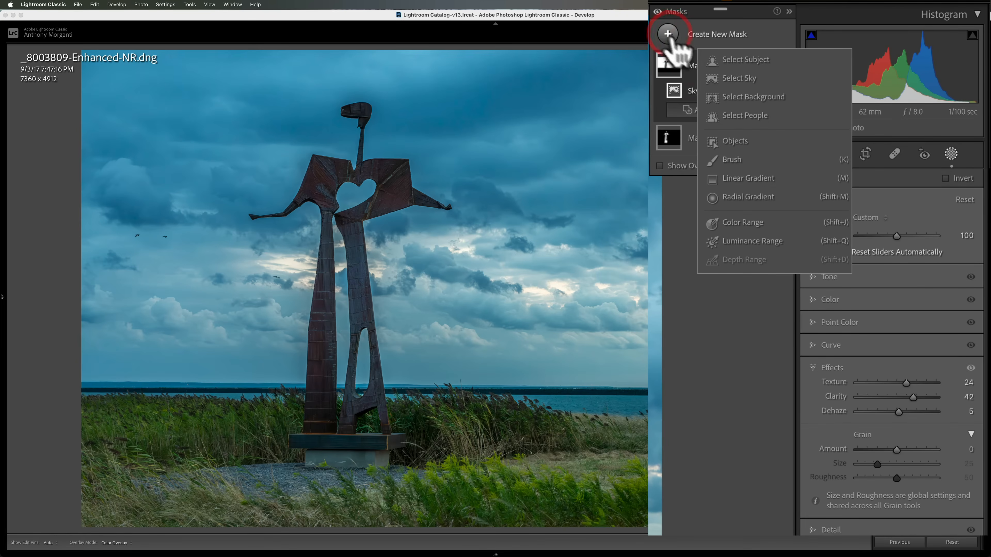
left_click(743, 75)
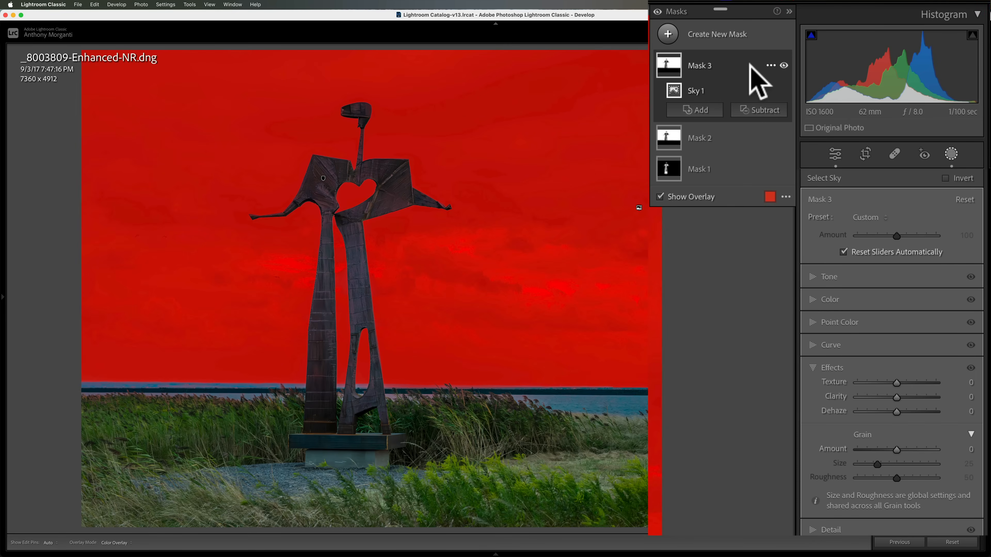
- Intersect Mask 3 with a Luminance Range sampled from the bright clouds and narrow the range's lower end to 89/90
left_click(770, 64)
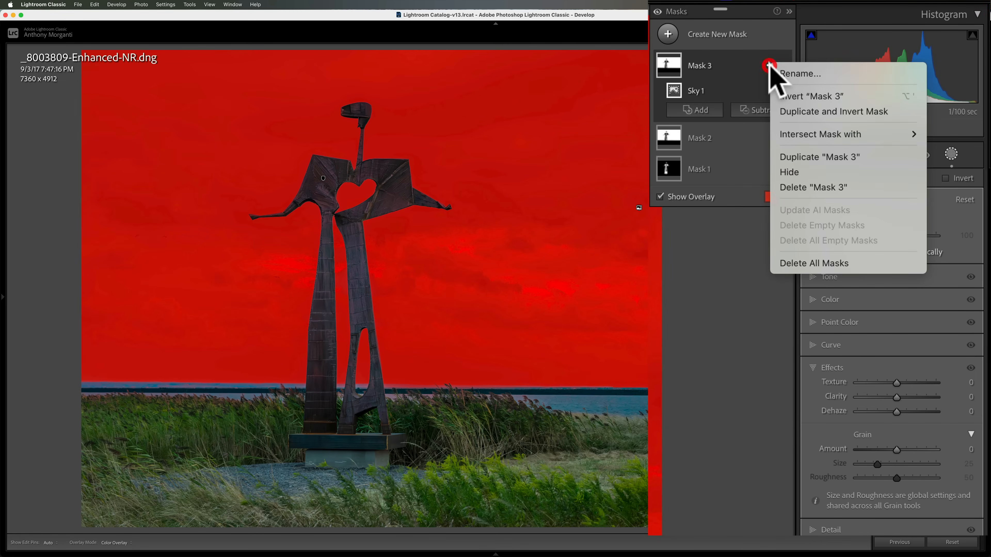
mouse_move(792, 131)
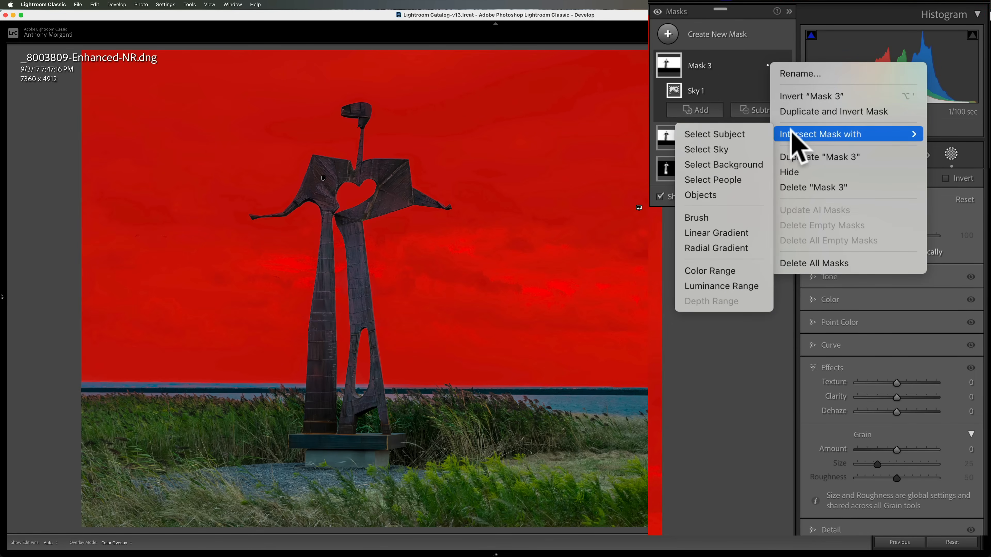
left_click(724, 284)
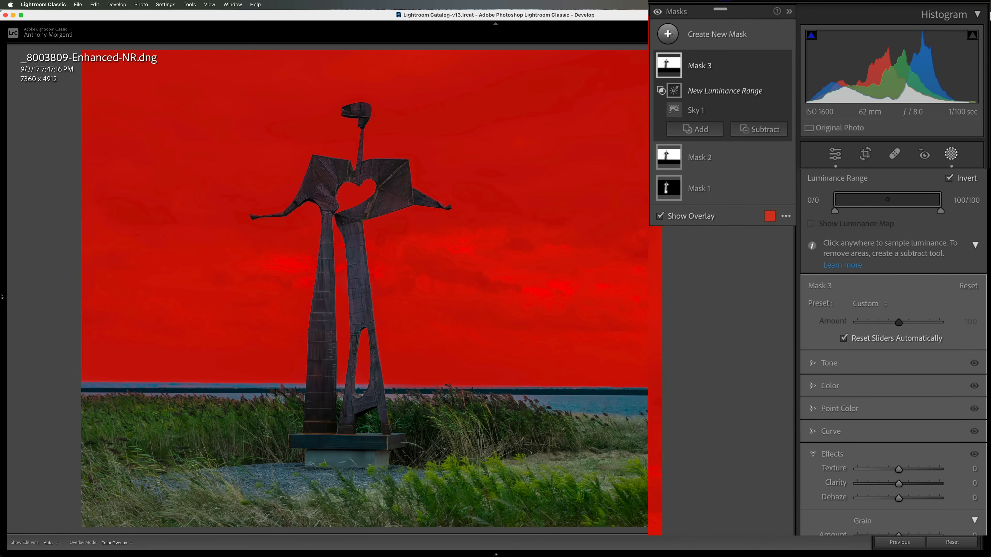
left_click(660, 216)
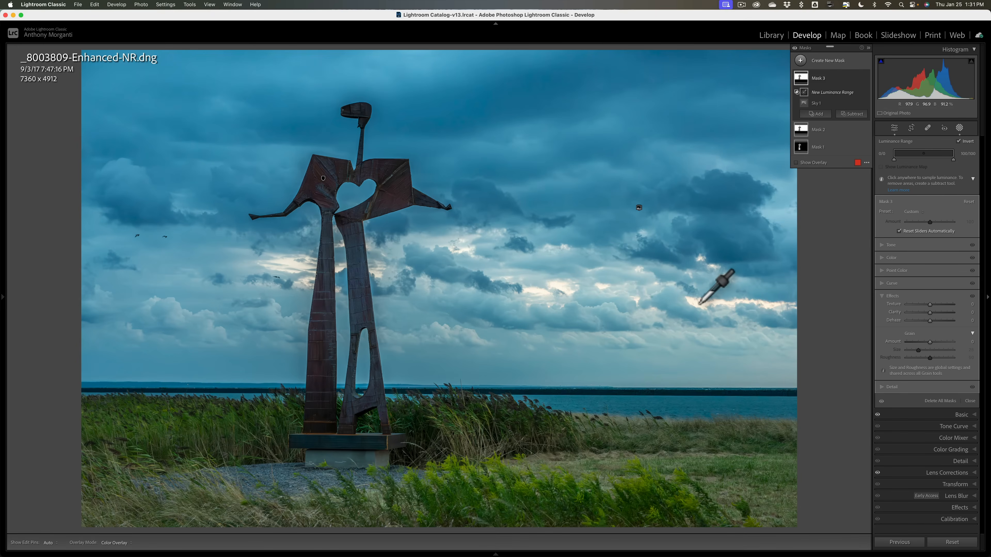
left_click(699, 303)
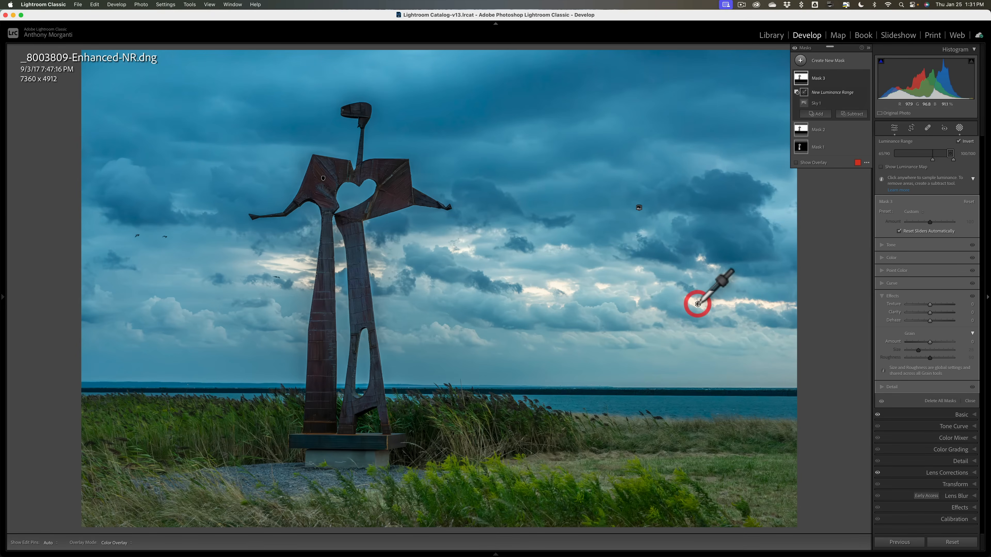
left_click(796, 163)
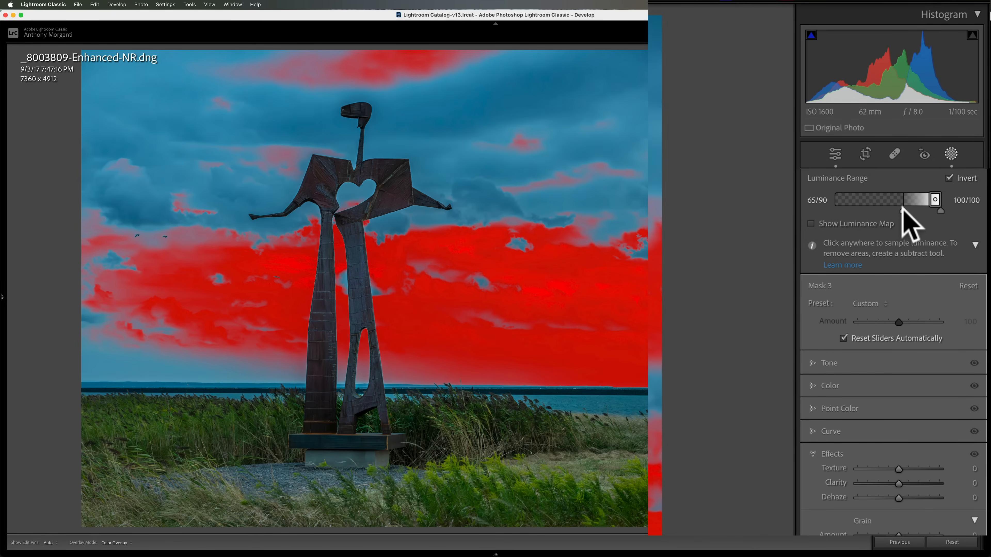
left_click_drag(902, 211, 929, 209)
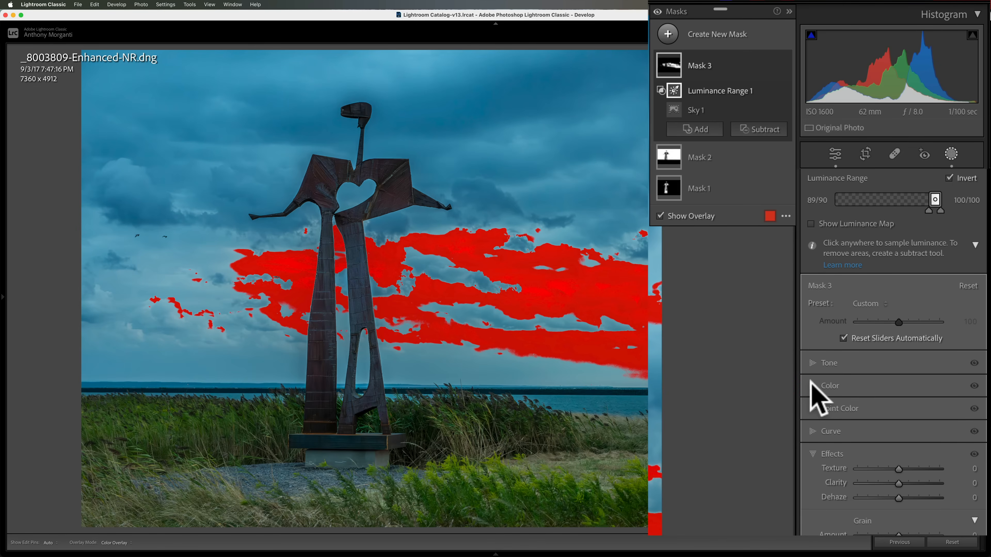
- Set Mask 3's Temp to 23 and Tint to -11 to warm the bright clouds
left_click(826, 386)
left_click(898, 401)
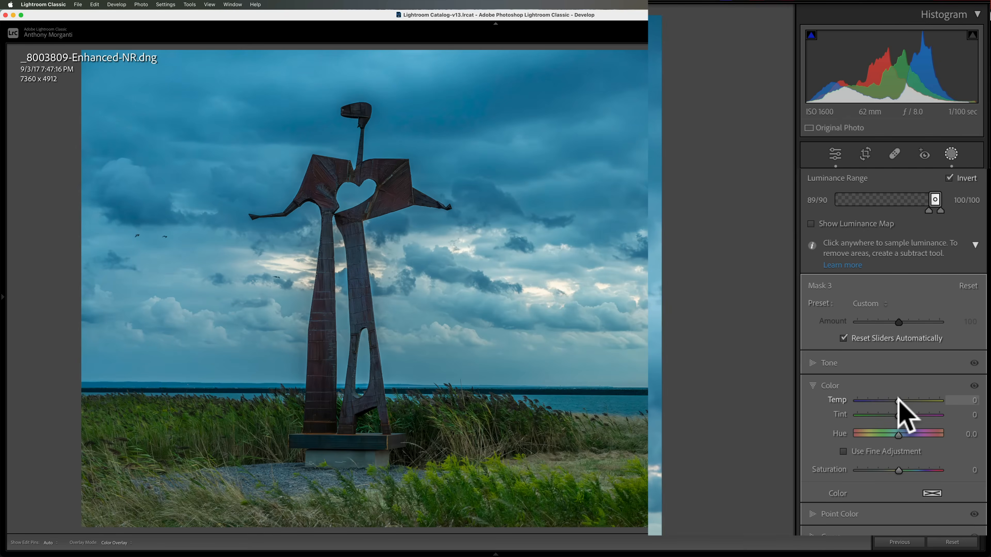
mouse_move(898, 399)
left_mouse_down()
mouse_move(908, 400)
mouse_move(893, 415)
left_mouse_up()
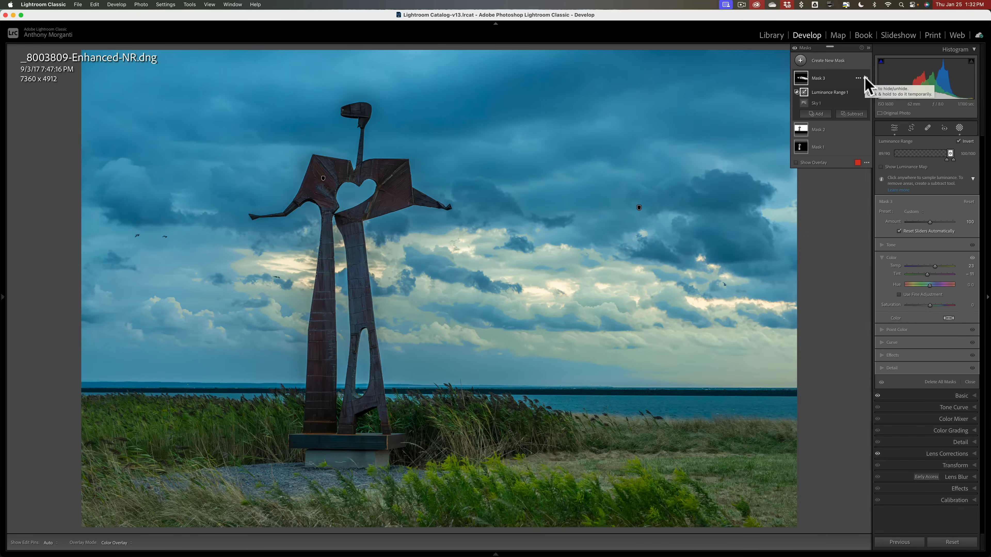
- Compare the bright clouds with and without the Mask 3 adjustments by hiding and showing that mask
left_click(865, 77)
left_click(865, 78)
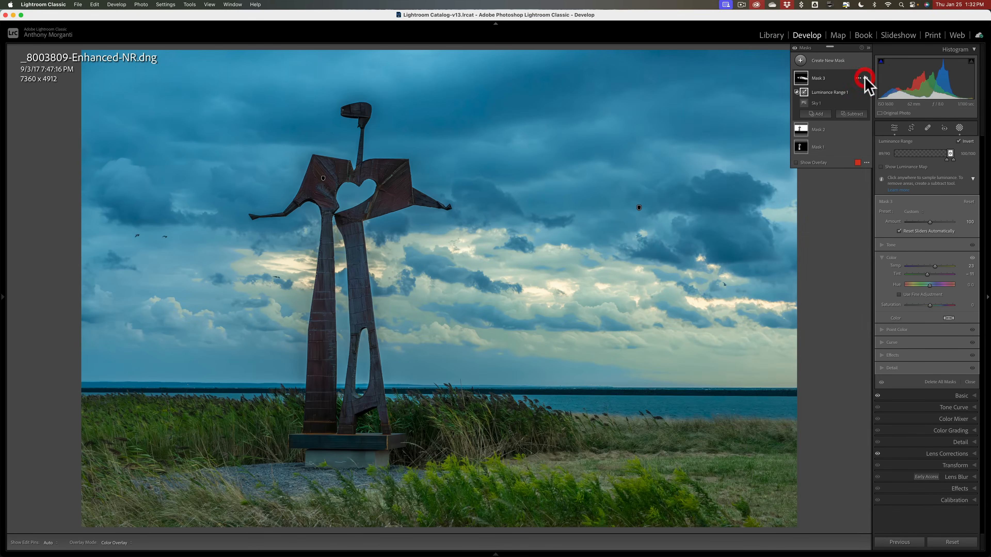
left_click(865, 78)
left_click(866, 78)
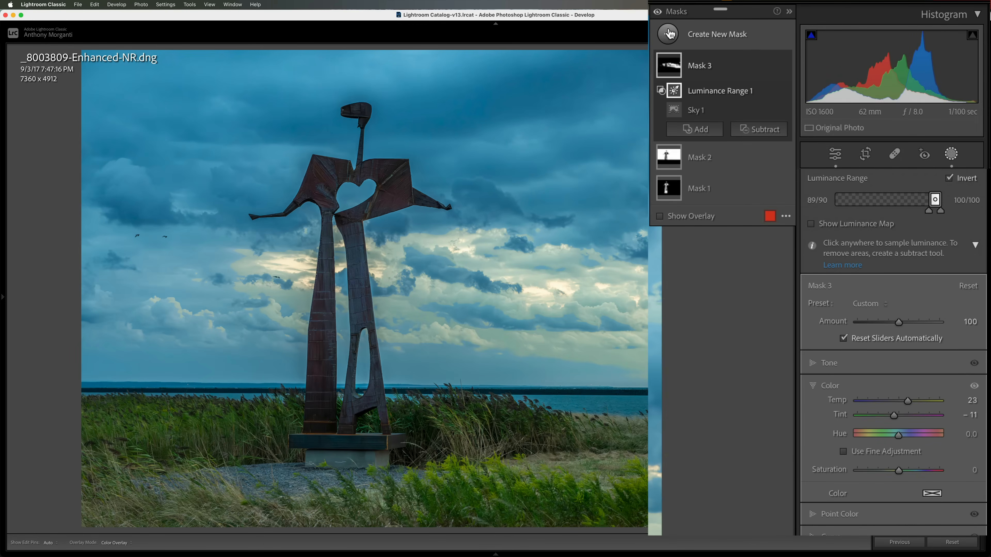
- Create a new sky mask and add a Select Subject selection of the sculpture to it
left_click(669, 34)
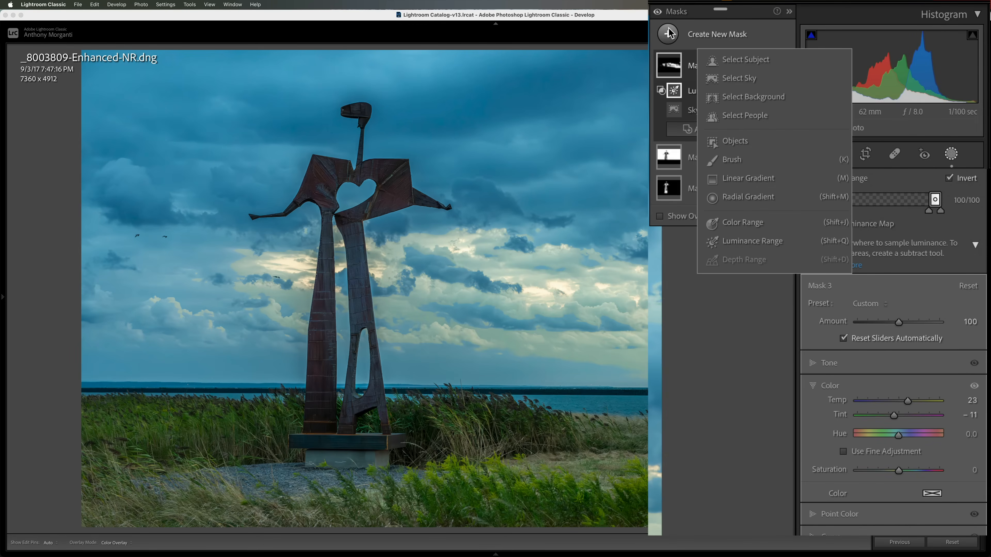
left_click(724, 80)
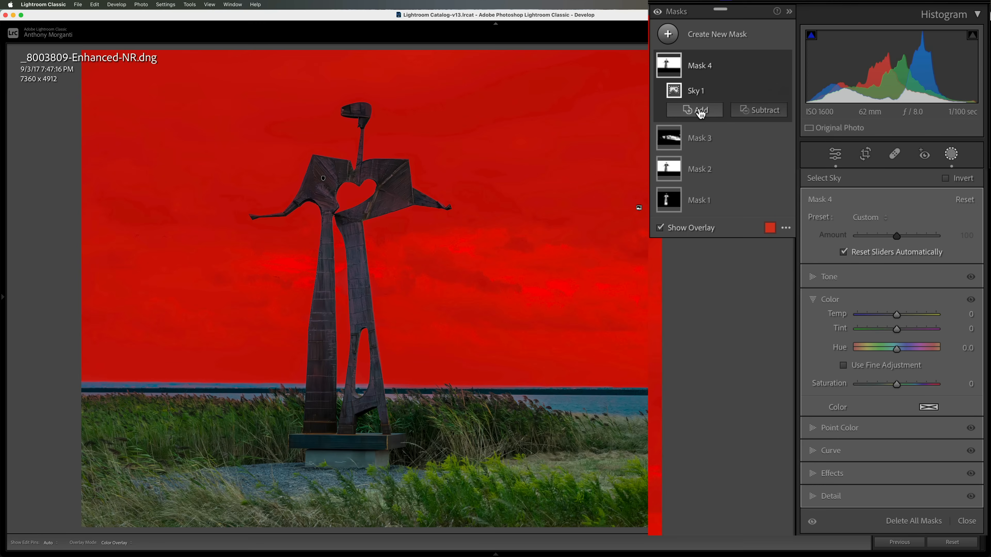
left_click(696, 110)
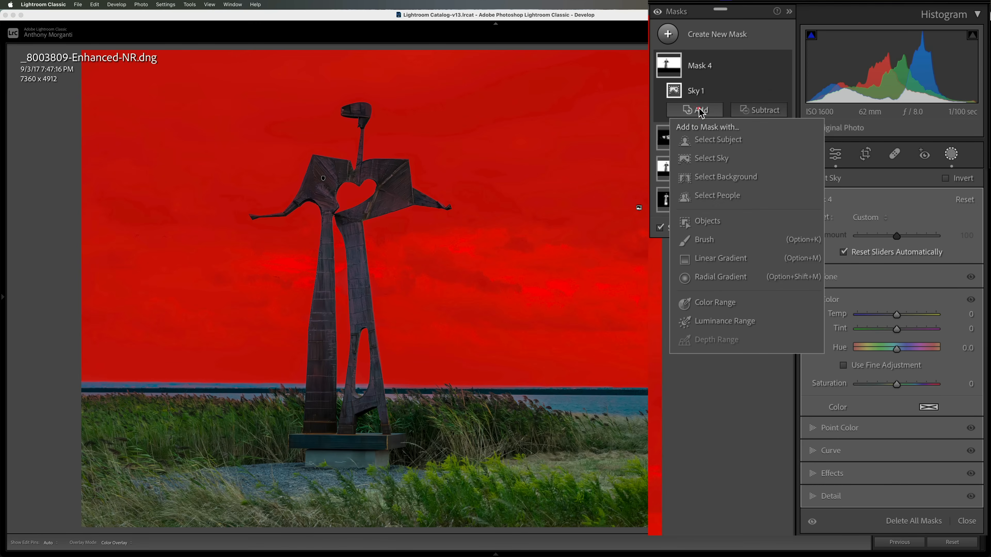
left_click(710, 141)
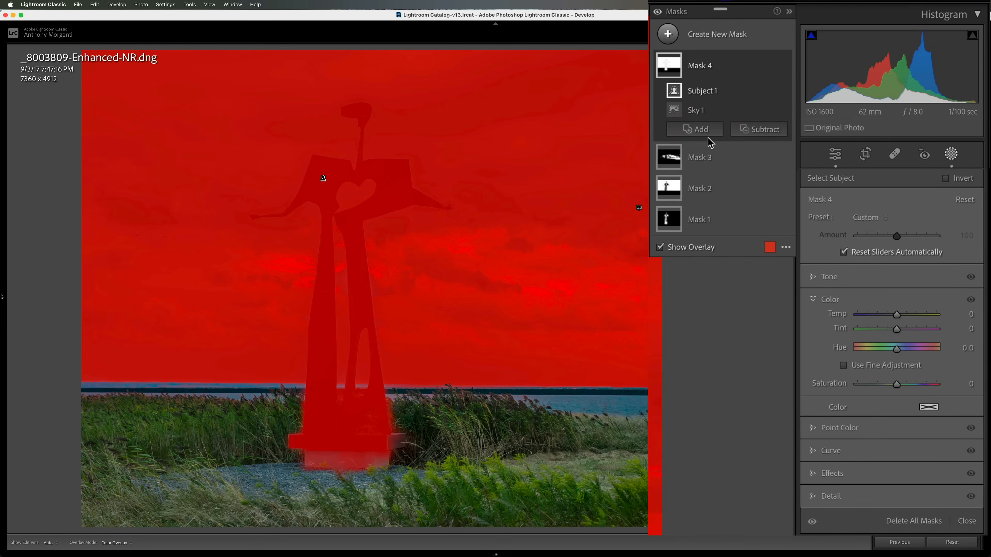
- Add a Brush to Mask 4 with Auto Mask on and paint over the water and distant shoreline along the horizon
left_click(705, 133)
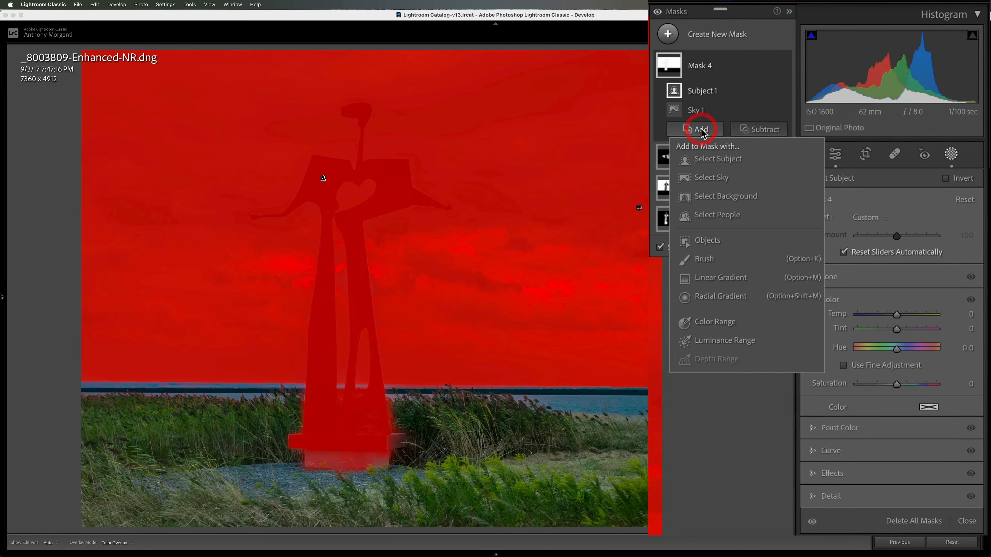
left_click(705, 259)
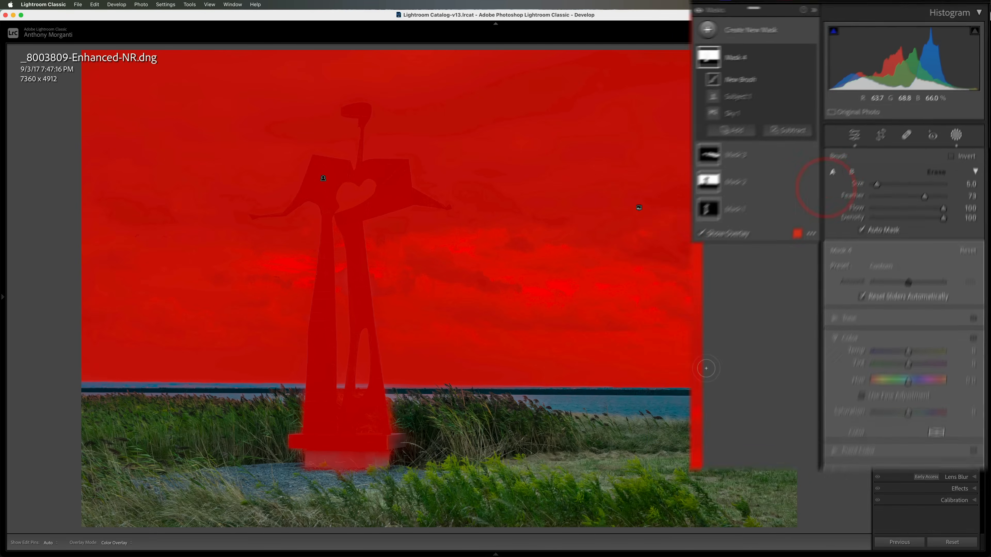
key("h")
mouse_move(793, 397)
left_mouse_down()
mouse_move(578, 399)
mouse_move(788, 409)
mouse_move(688, 412)
mouse_move(524, 391)
left_mouse_up()
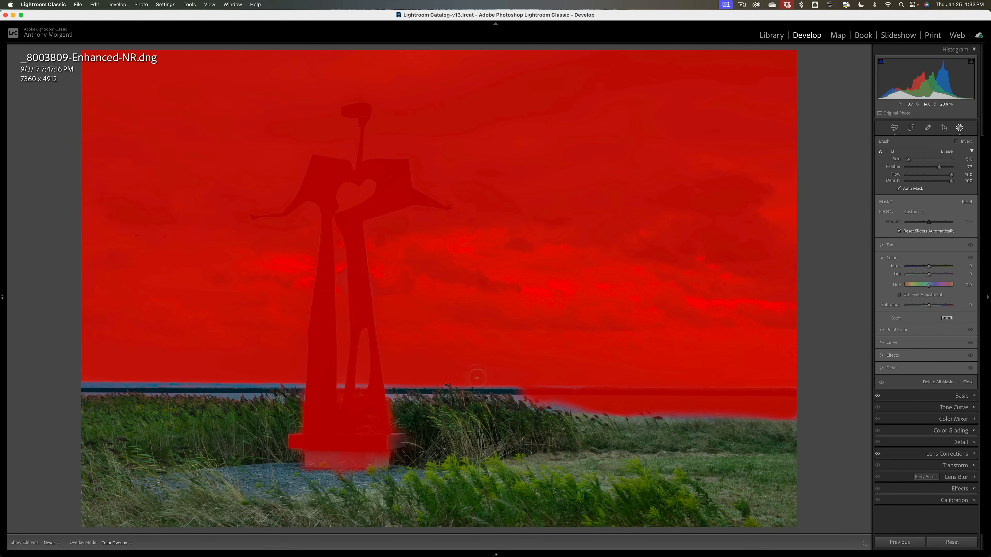
left_click_drag(419, 380, 97, 383)
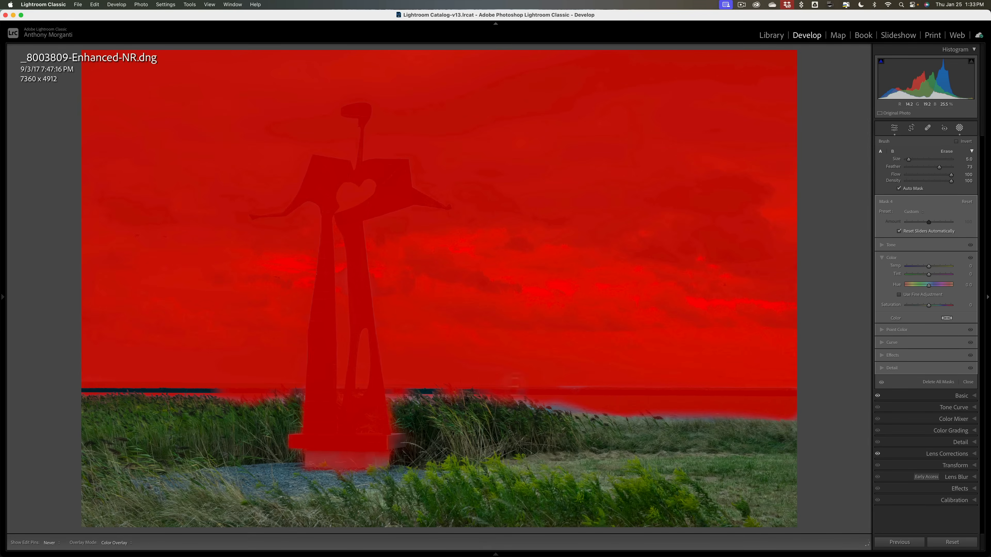
left_click(470, 388)
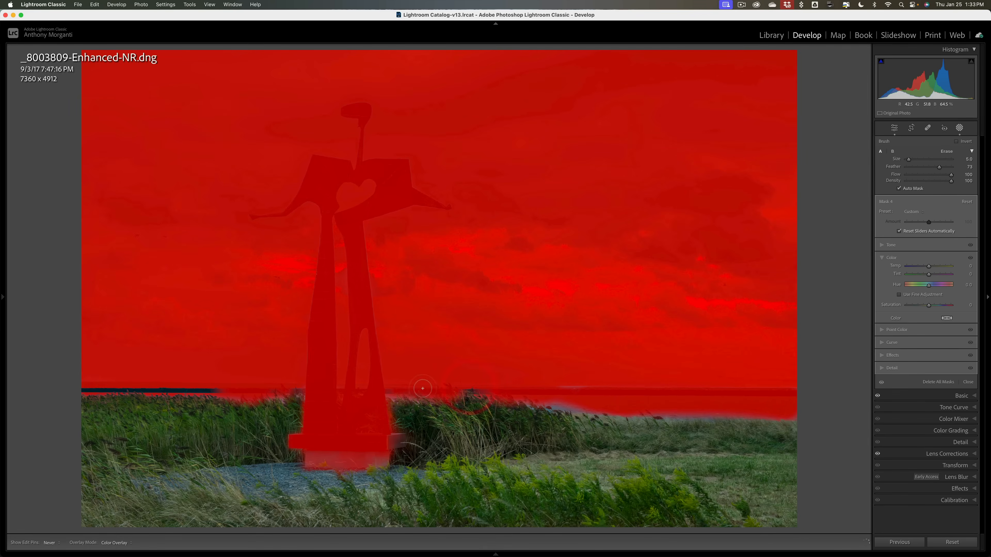
- Refine the brushed area without Auto Mask, using a smaller brush to fill missed horizon spots and erasing spill along the grass tops
left_click(900, 189)
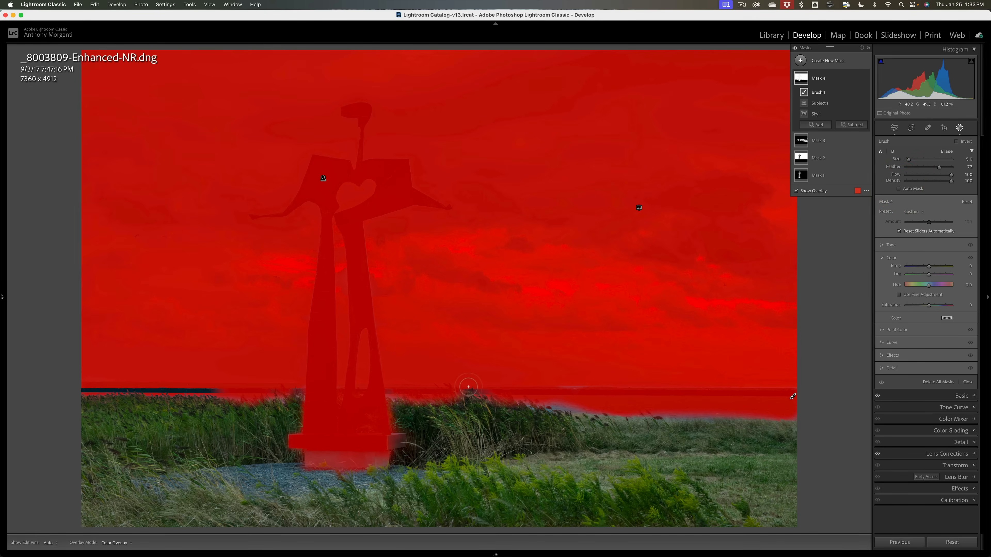
key("bracketleft")
left_click_drag(464, 391, 495, 391)
key("alt")
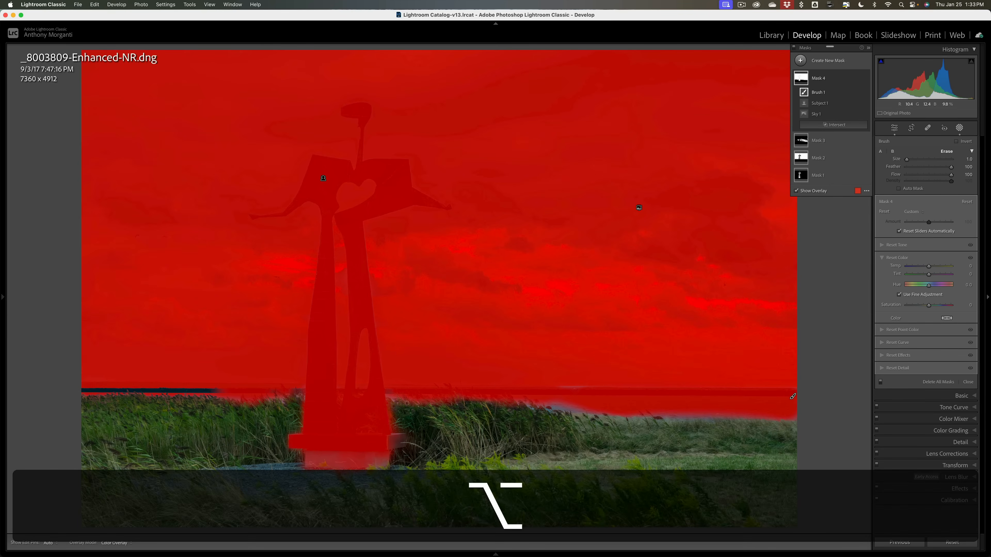
left_click_drag(409, 404, 591, 409)
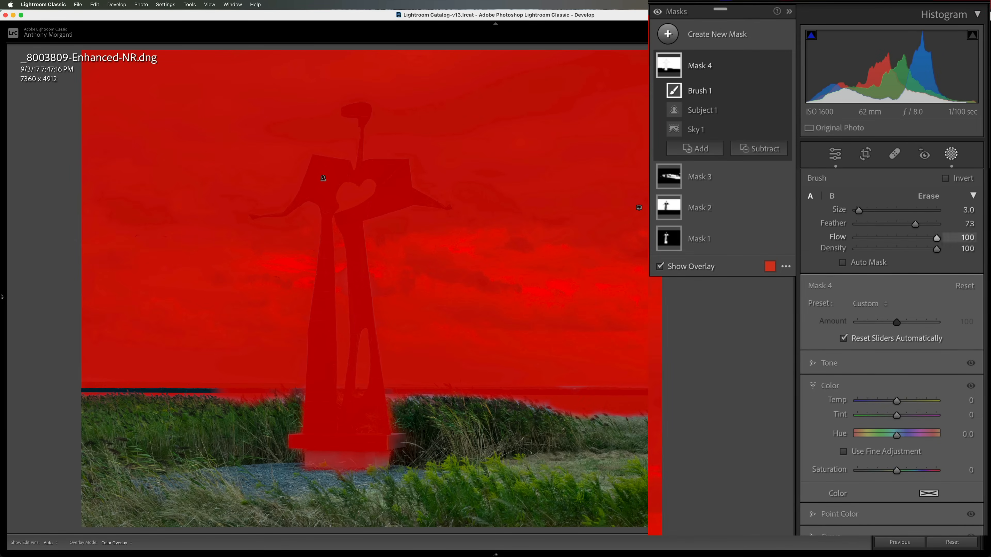
- Invert the whole of Mask 4 to target the grassy foreground and set its Exposure to 0.31
left_click(948, 179)
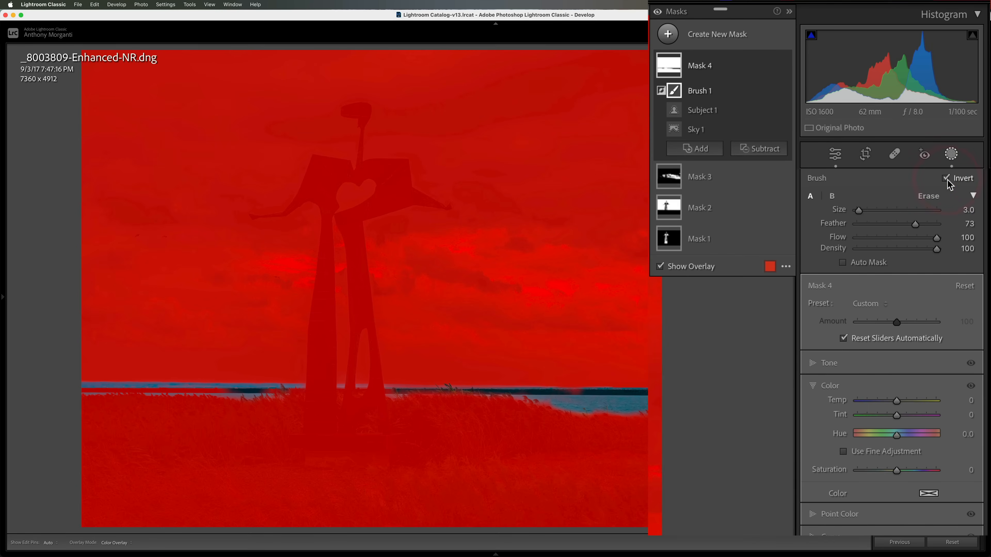
left_click(948, 180)
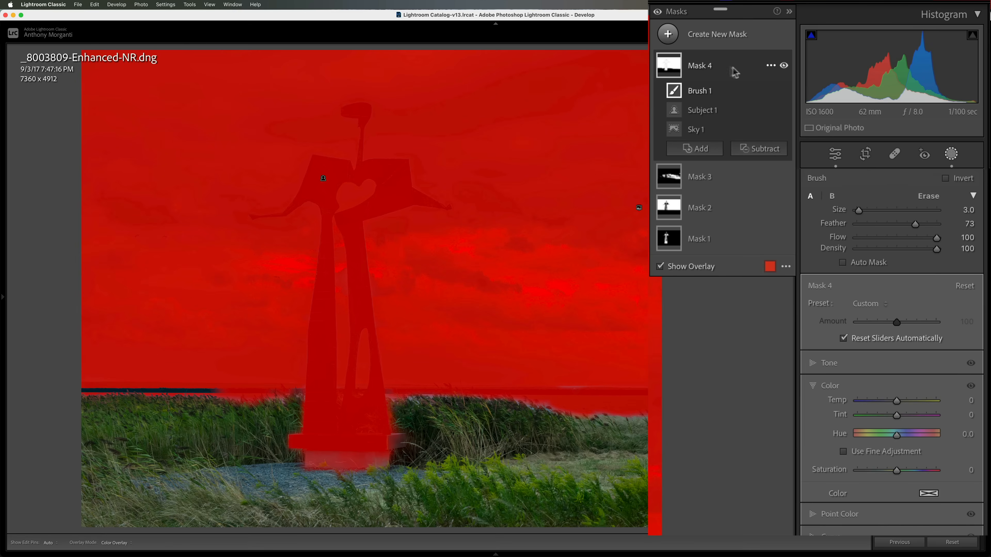
left_click(771, 66)
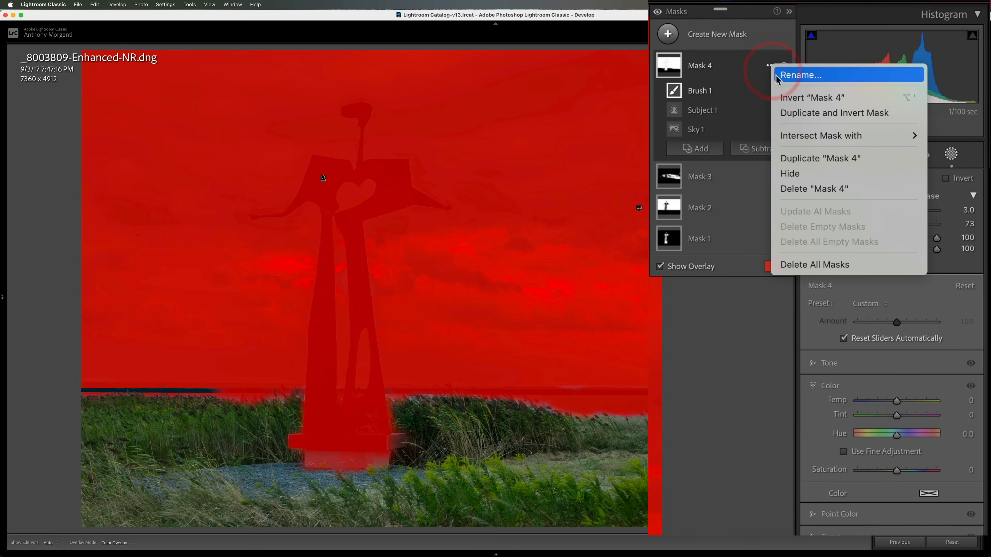
left_click(788, 97)
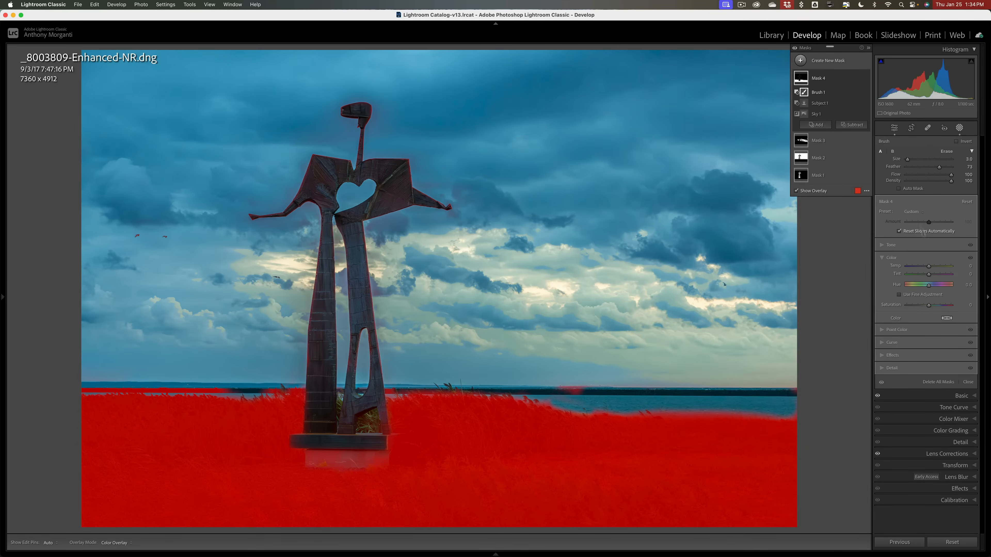
left_click(895, 246)
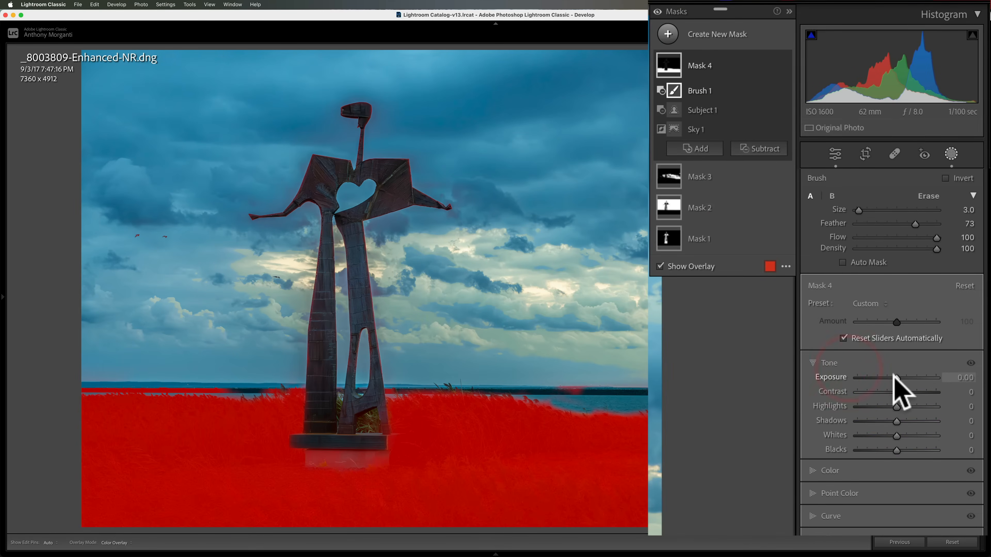
left_click_drag(894, 376, 896, 376)
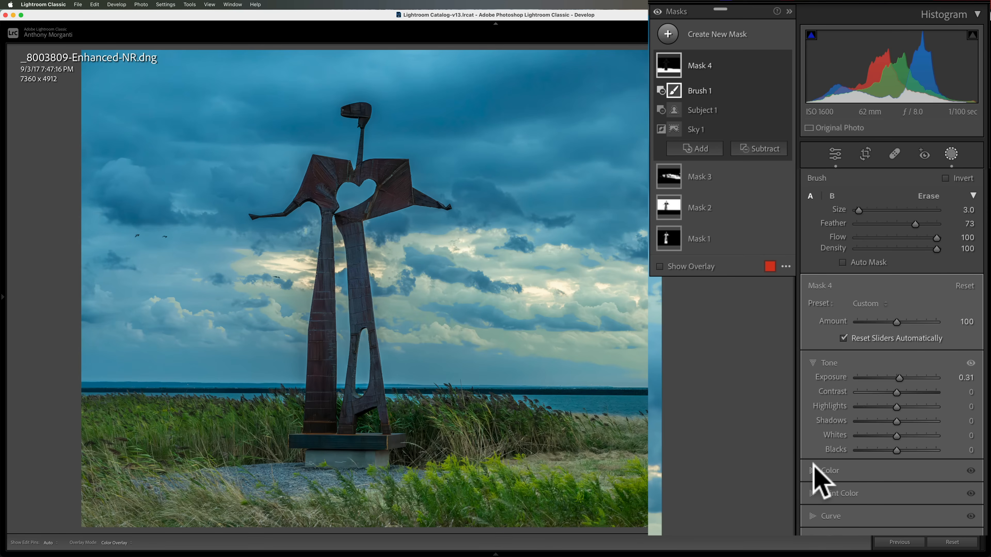
- Sample the foreground grass green with Point Color and set its Sat Shift to 25 and Lum Shift to -14
left_click(820, 494)
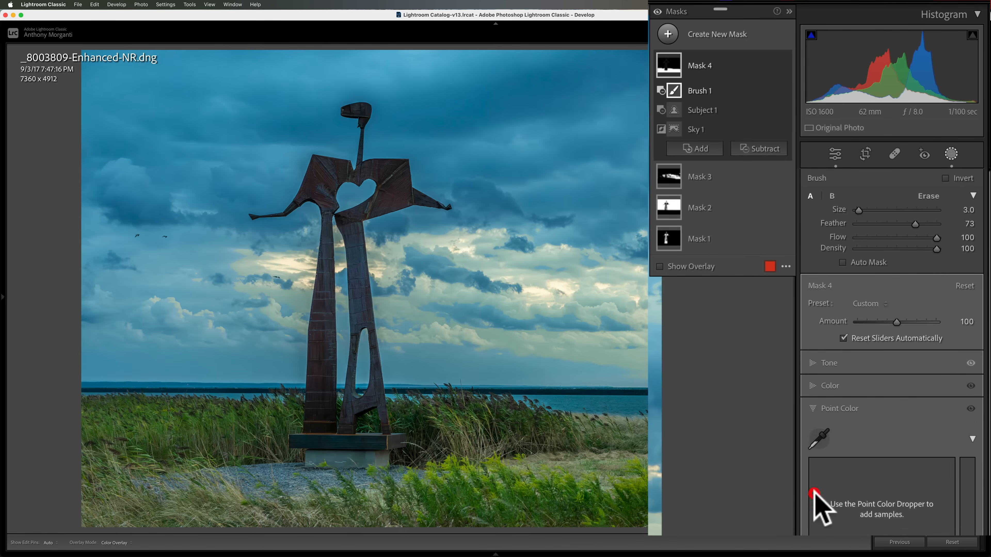
left_click(820, 437)
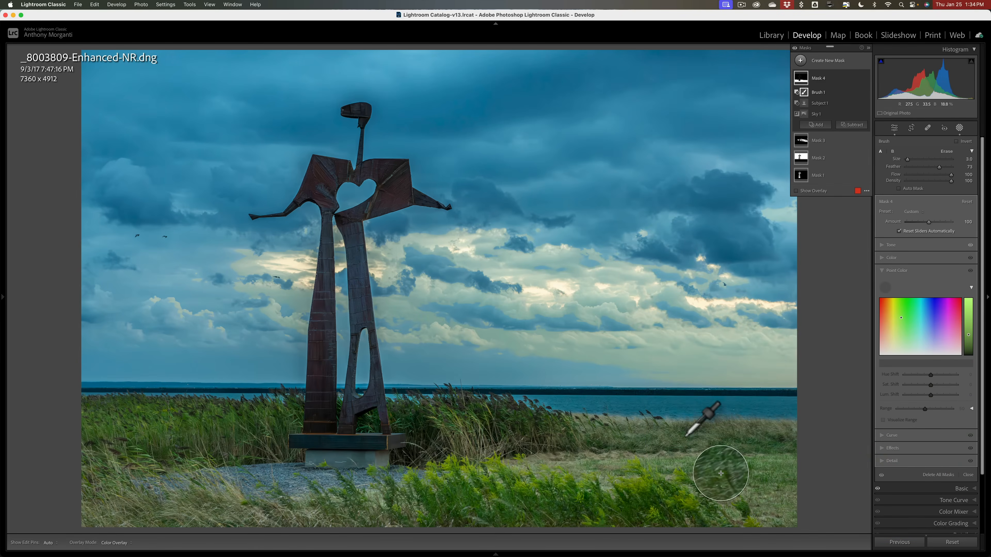
left_click(687, 437)
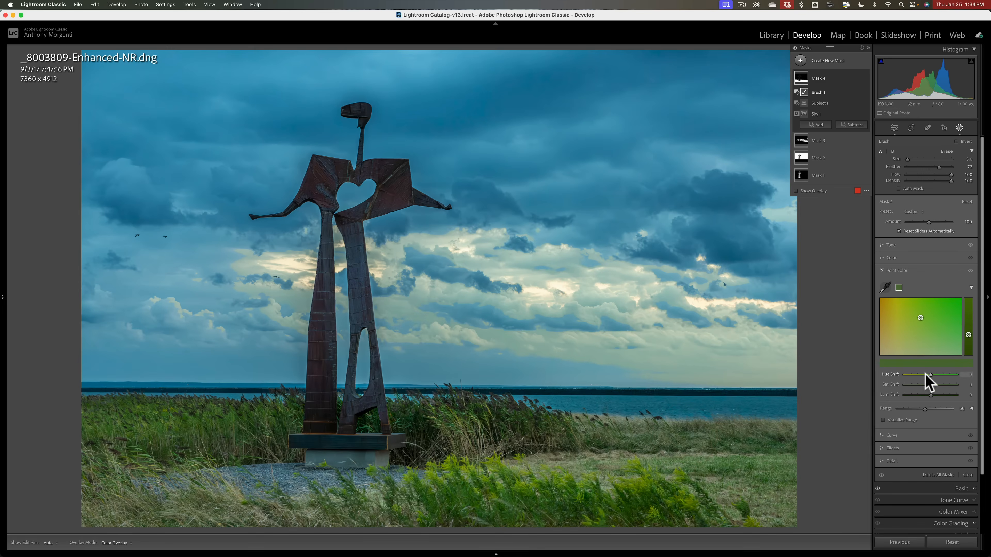
mouse_move(931, 385)
left_mouse_down()
mouse_move(942, 384)
mouse_move(924, 394)
mouse_move(936, 384)
left_mouse_up()
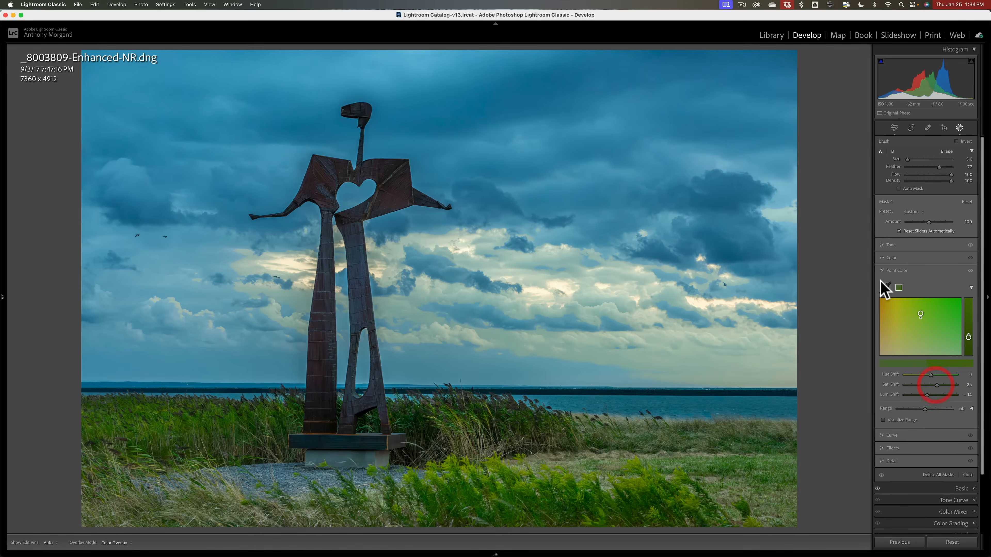
- Sample the yellow-green of the foreground plants as a second Point Color swatch in Mask 4
left_click(885, 287)
left_click(494, 460)
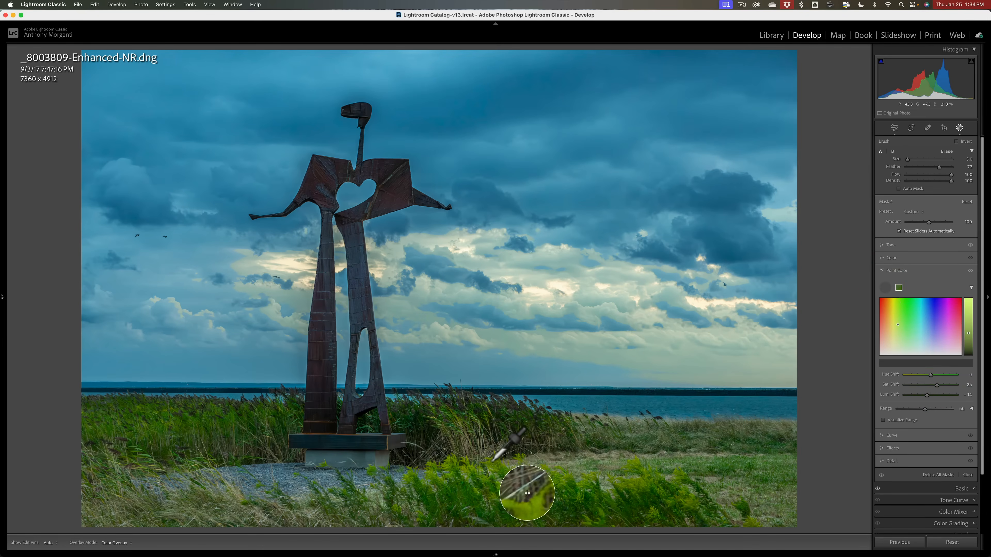
left_click(494, 460)
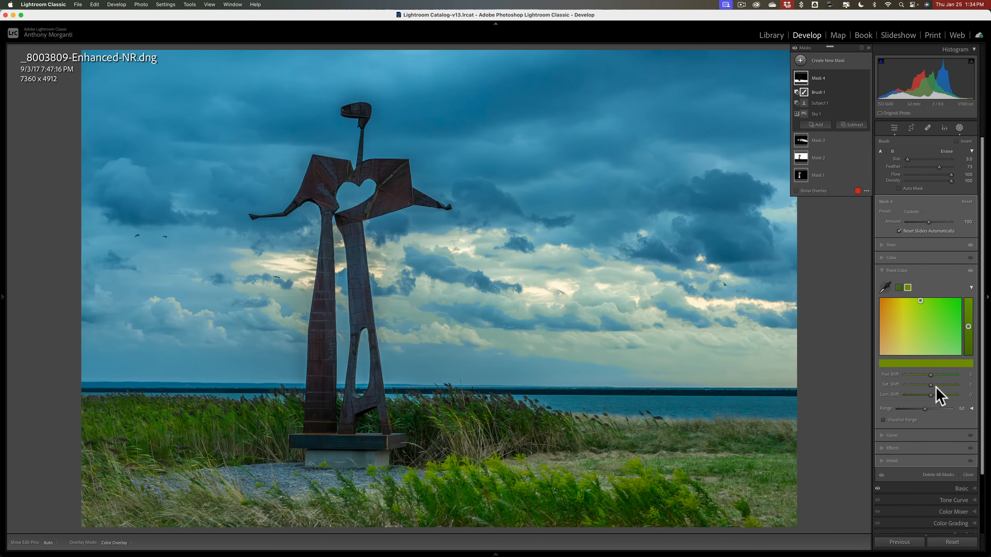
- Slightly raise the yellow-green swatch's Sat Shift, set its Lum Shift to 7, and compare the foreground with Mask 4 hidden and shown
left_click_drag(931, 385, 932, 394)
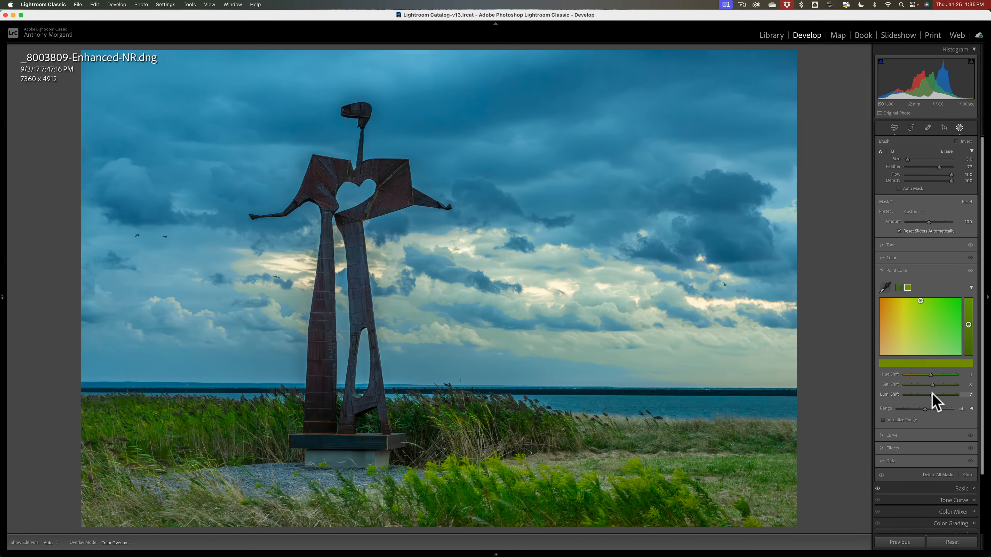
left_click_drag(932, 394, 932, 394)
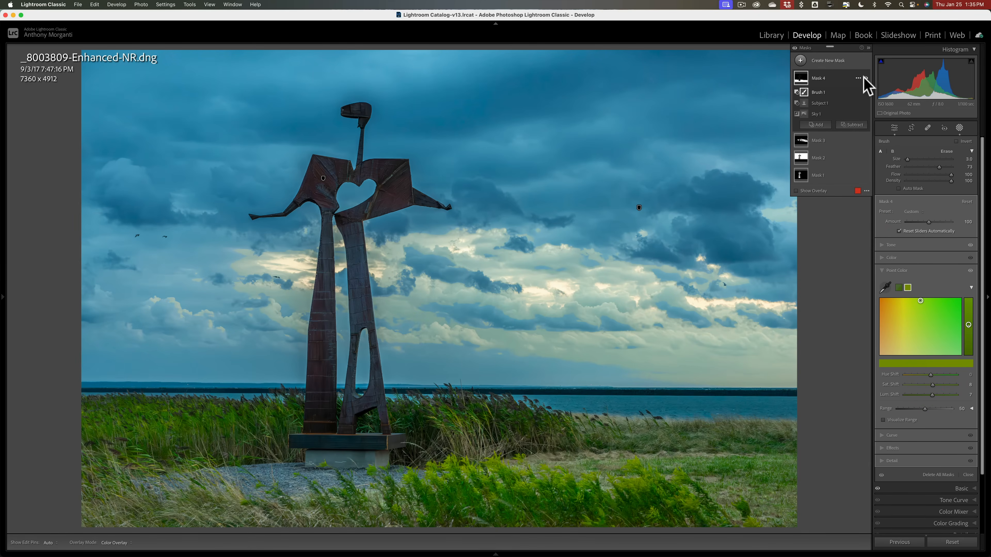
left_click(866, 79)
left_click(865, 79)
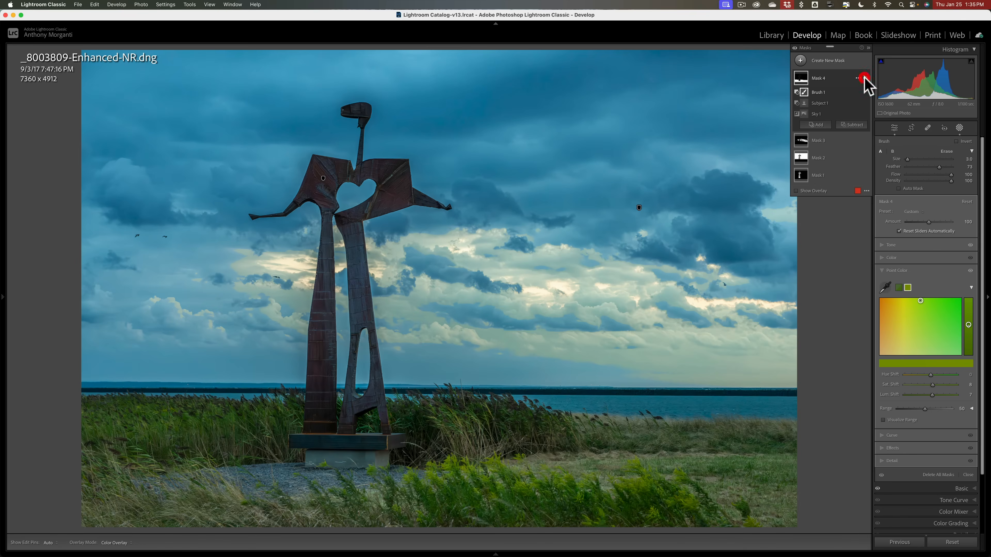
left_click(867, 79)
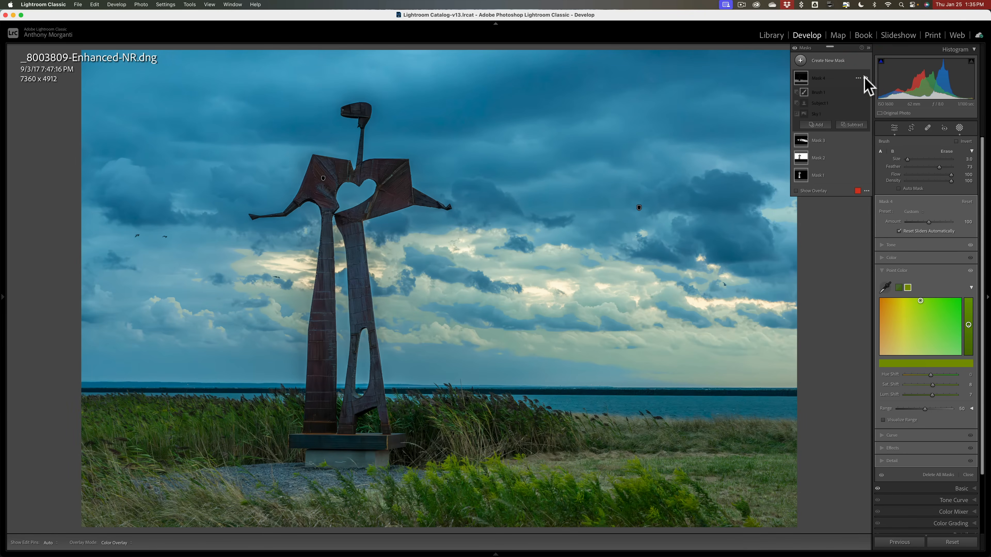
left_click(866, 79)
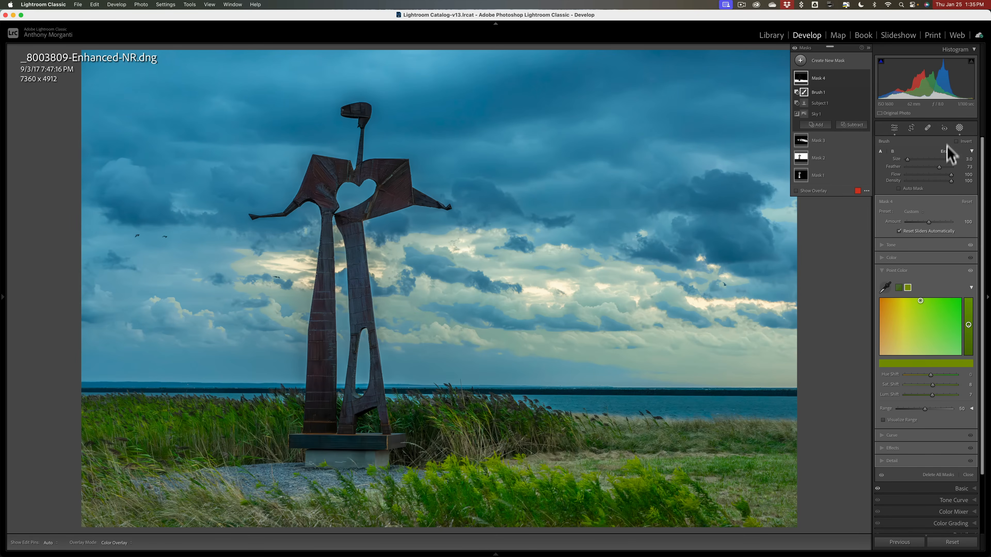
- Finish masking and darken the sculpture photo's edges slightly with a Highlight Priority post-crop vignette
left_click(959, 128)
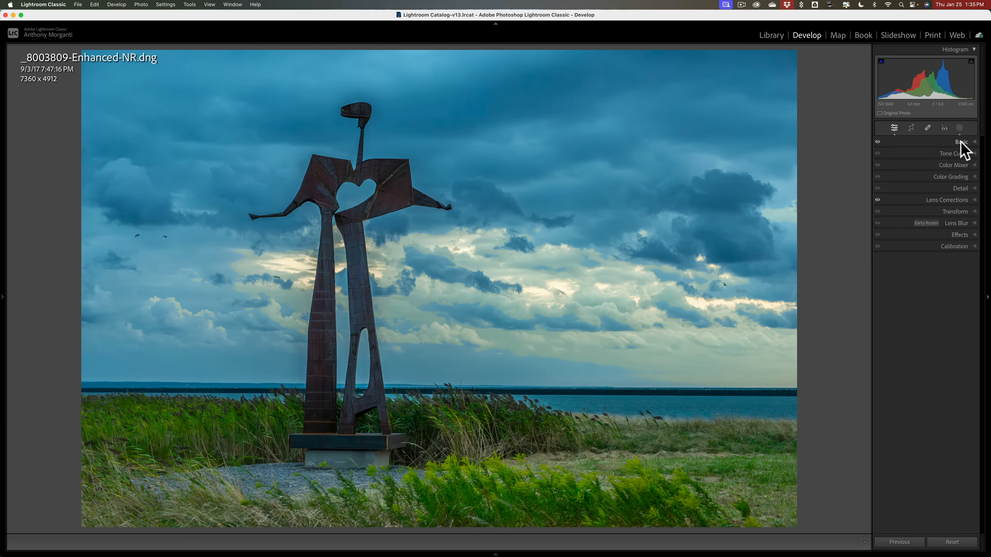
left_click(961, 235)
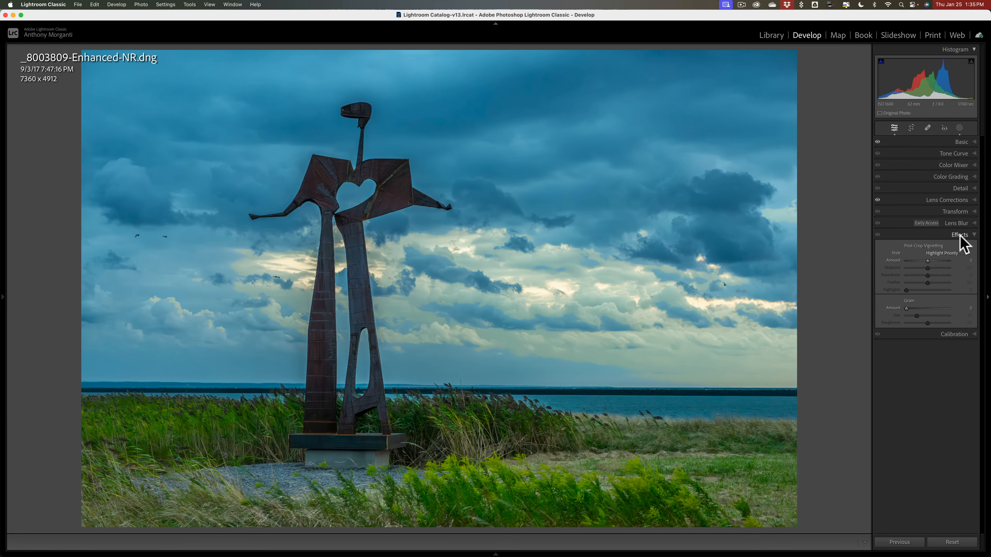
left_click_drag(928, 261, 926, 261)
left_click(953, 235)
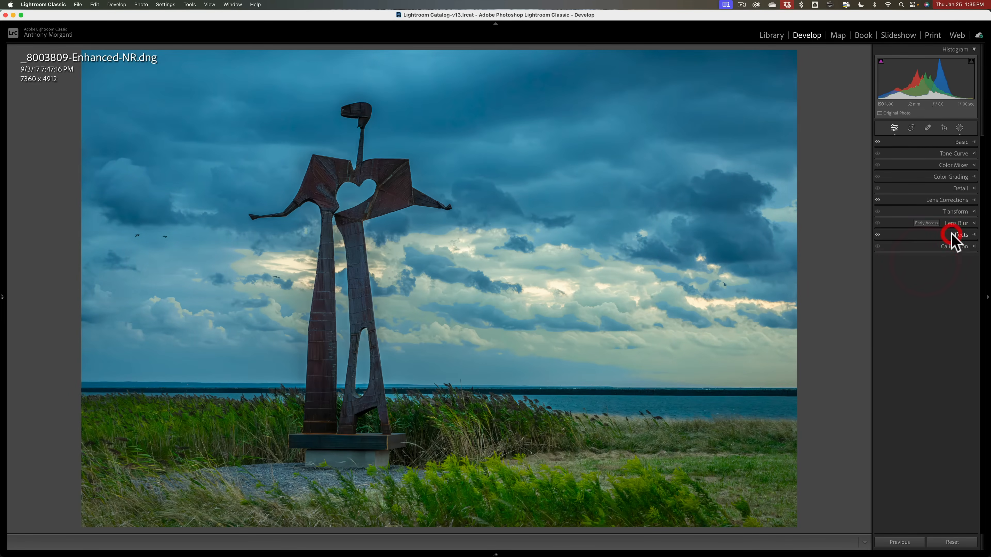
- Compare the edited sculpture photo with its unedited version
key("backslash")
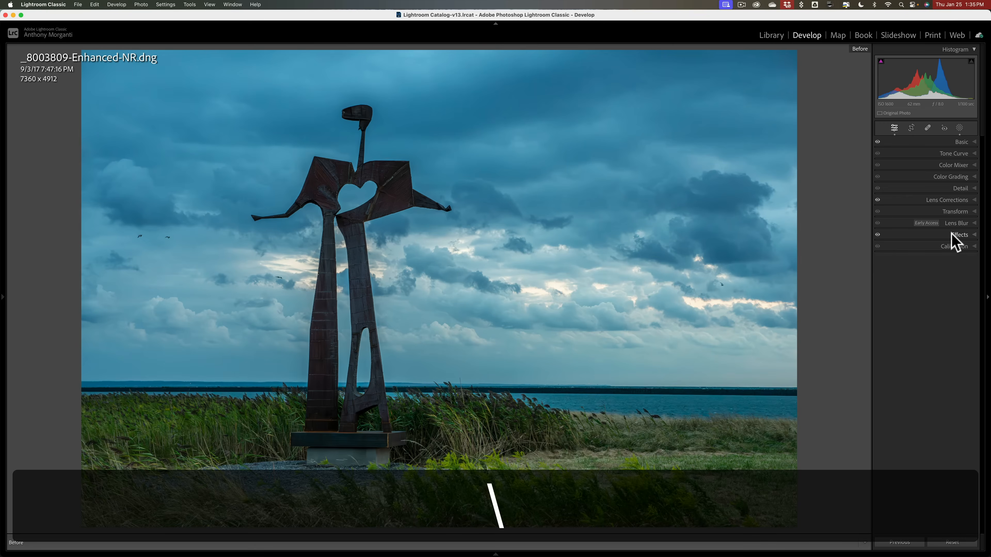
key("backslash")
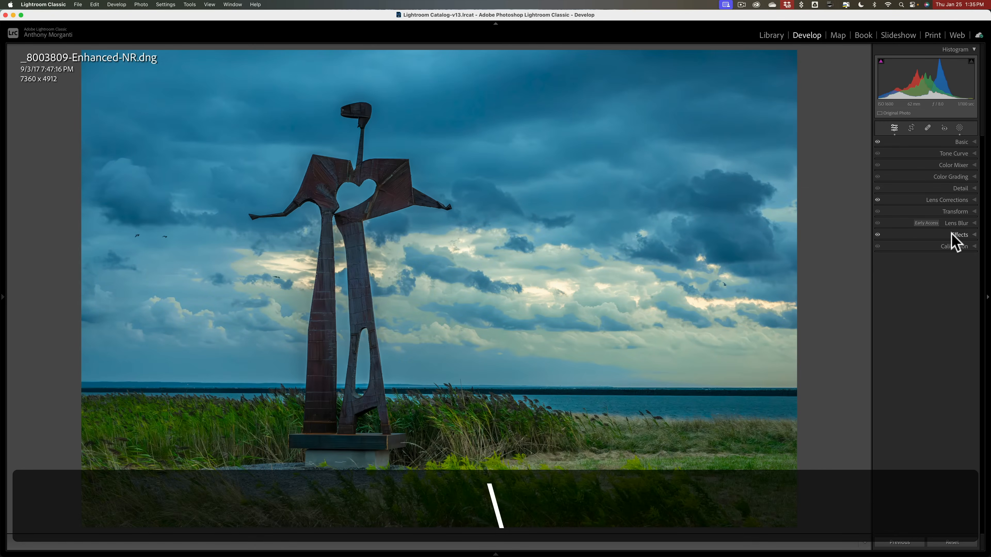
key("backslash")
key("backslash")
- Switch to the barn photo _DSC1814.NEF, show its camera and exposure information on the image, and open its Basic adjustments
key("Right")
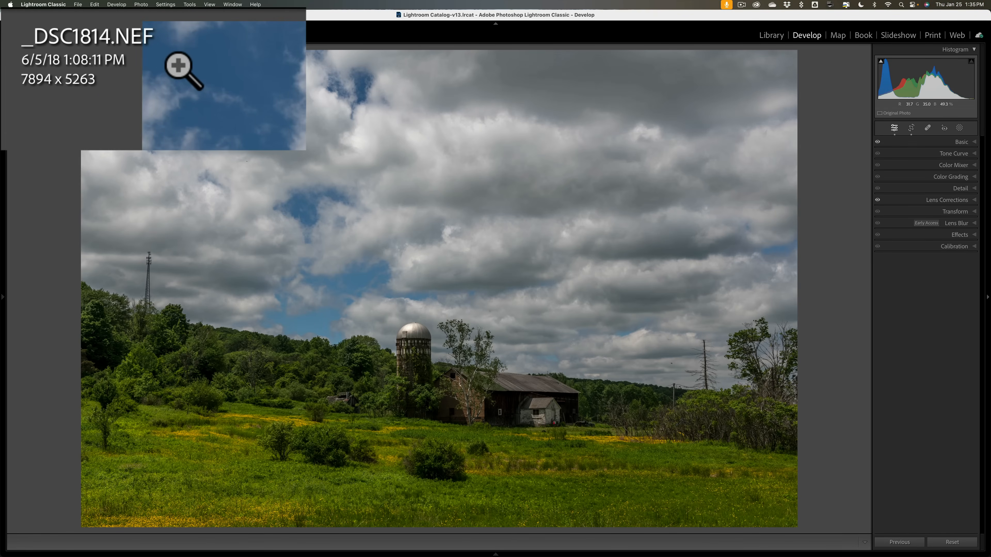
key("i")
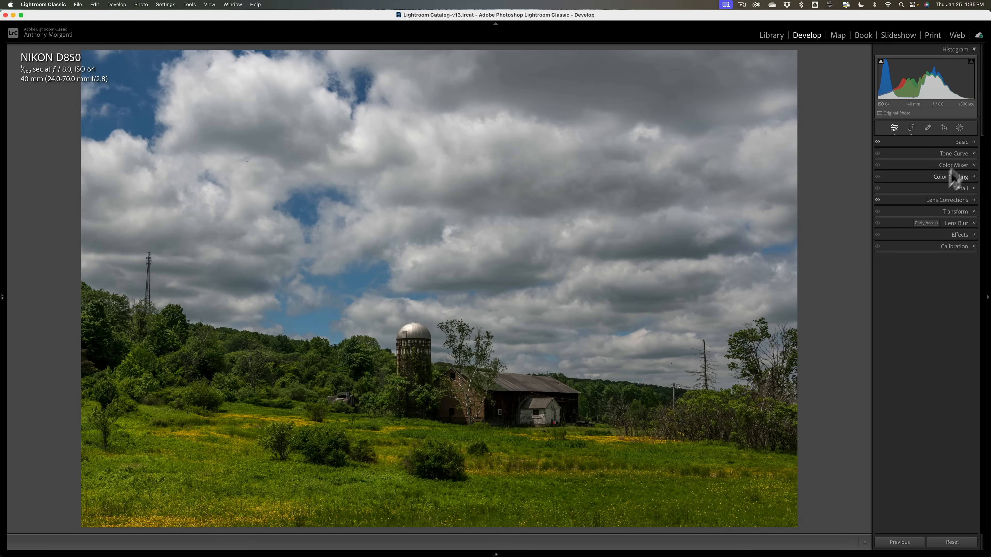
left_click(962, 143)
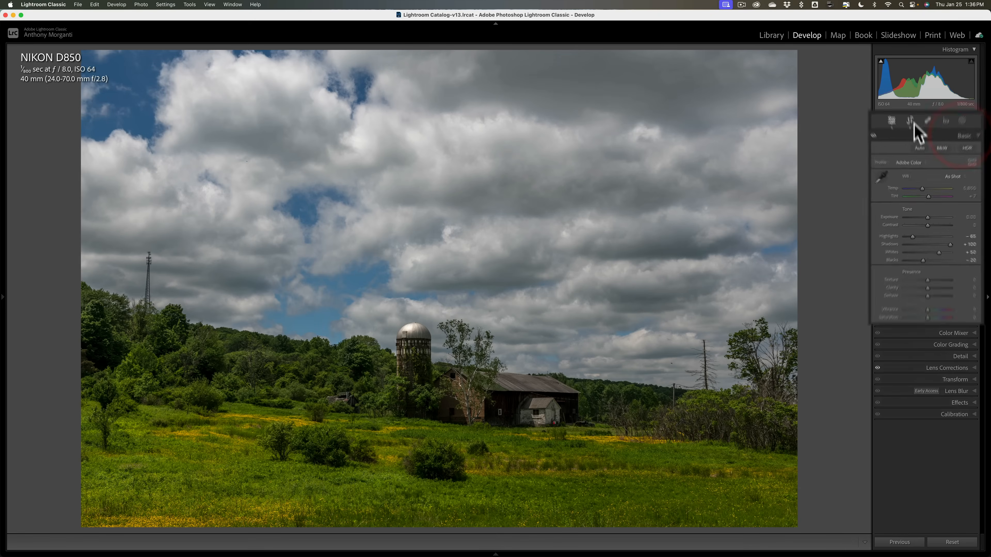
- Nudge the upper edge of the barn photo's crop slightly outward at the Original aspect ratio
left_click(911, 121)
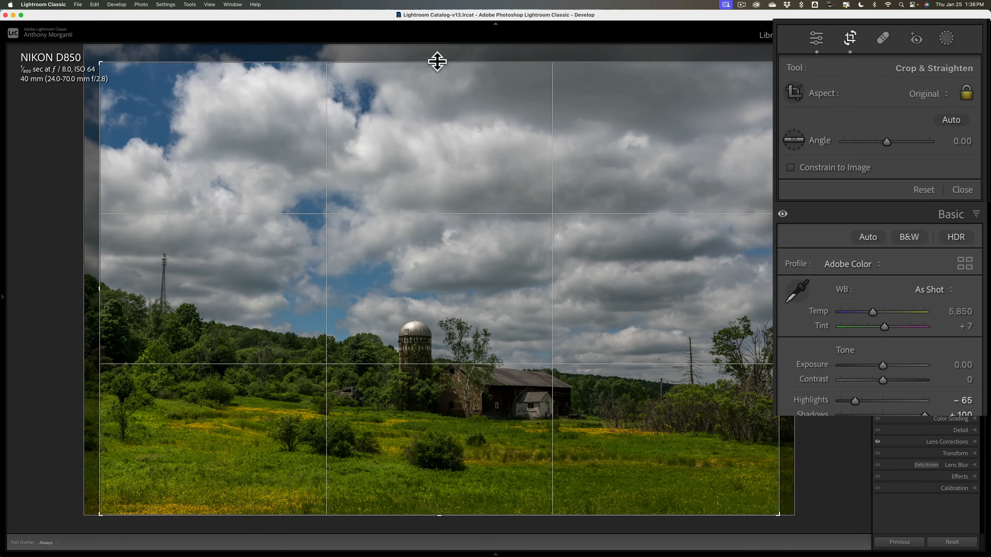
mouse_move(437, 62)
left_mouse_down()
mouse_move(436, 50)
mouse_move(436, 60)
left_mouse_up()
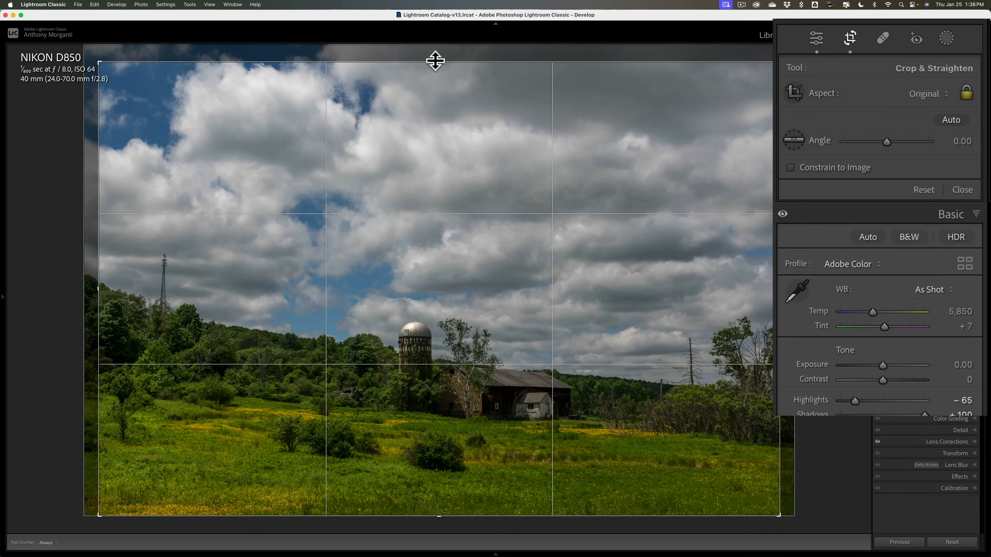
left_click(861, 39)
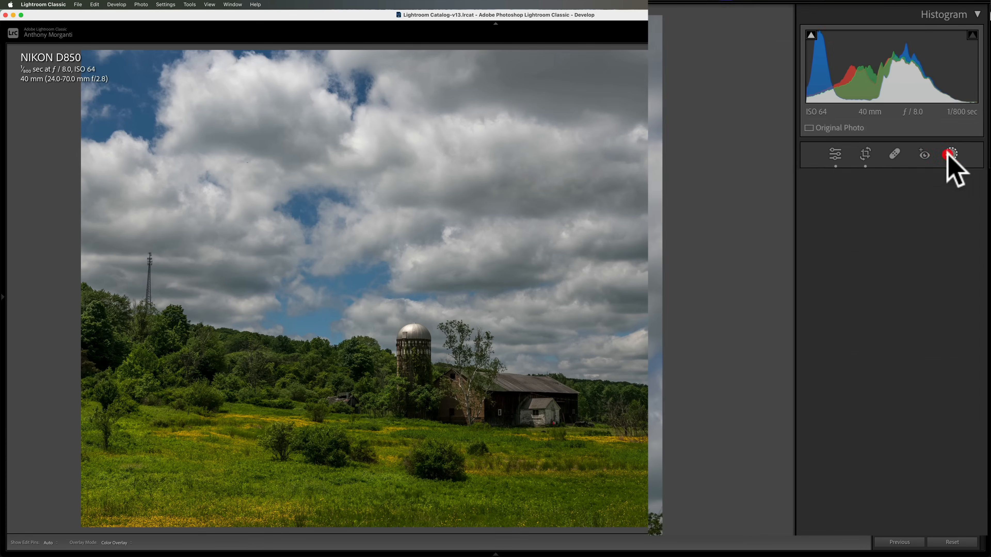
- Try to mask the silo and barn with Select Subject, and delete all masks
left_click(951, 159)
left_click(835, 207)
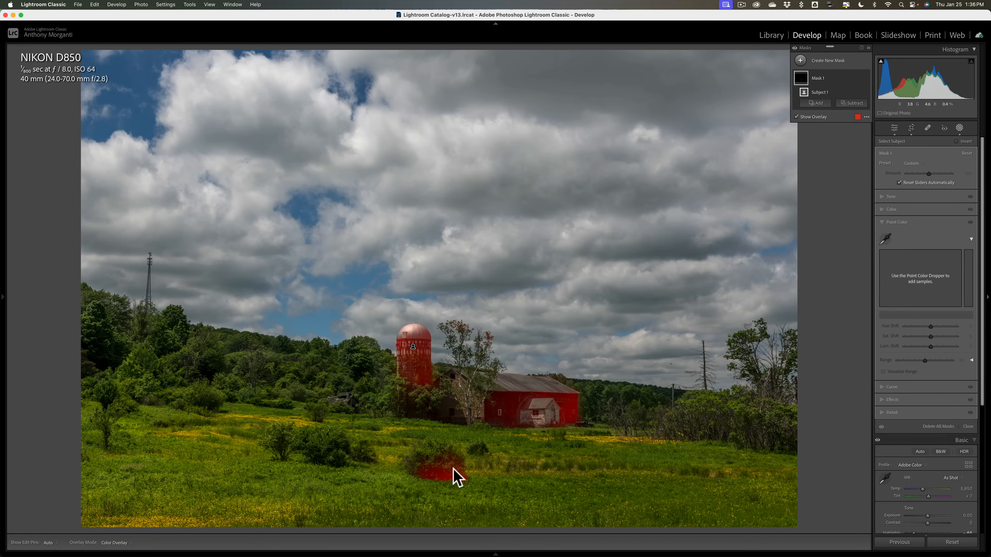
left_click(945, 426)
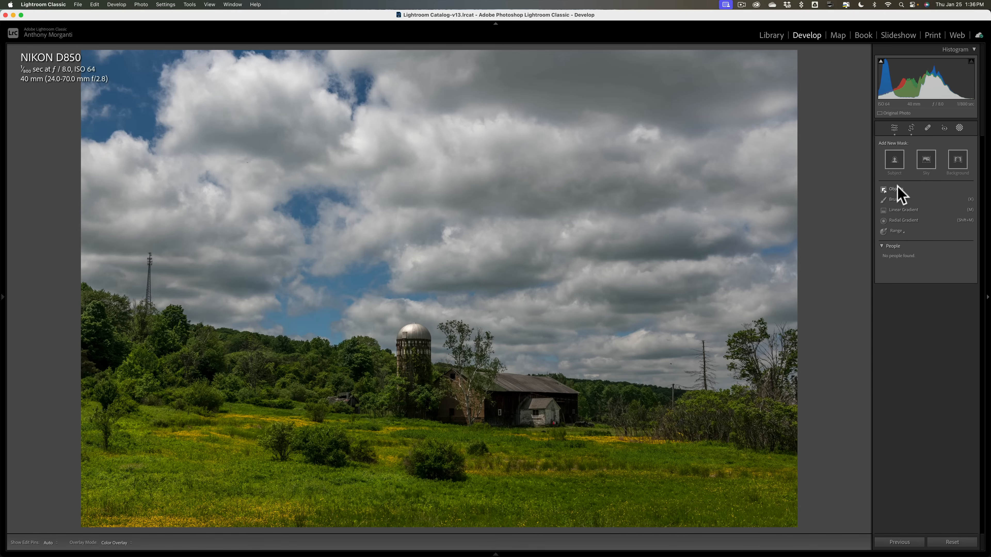
- Create an Objects mask in brush mode at size 7 by painting over the silo
left_click(853, 239)
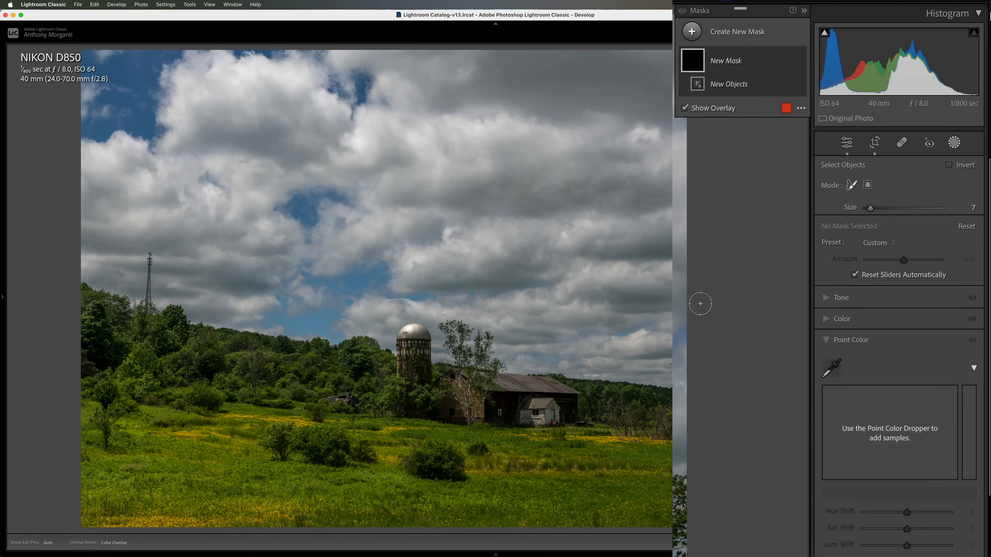
left_click(868, 185)
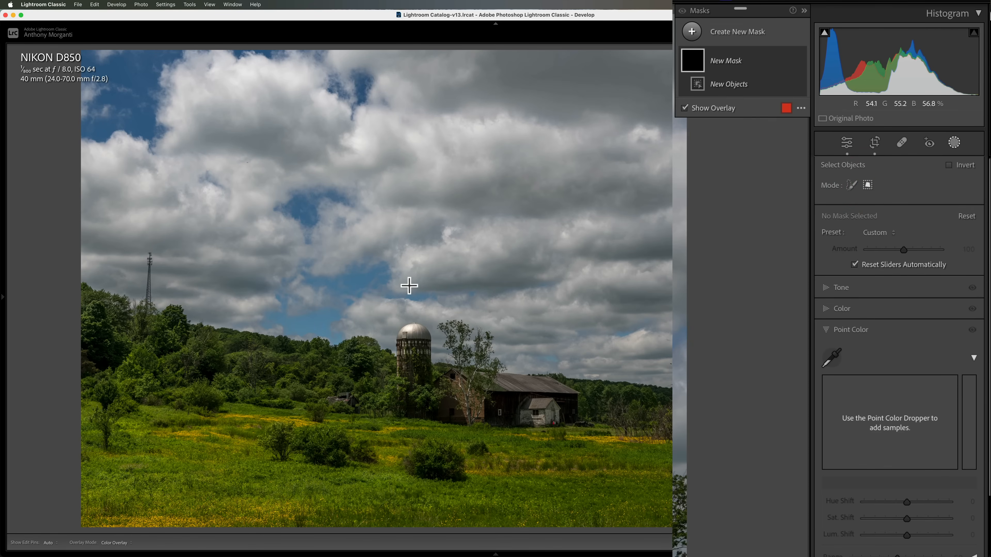
left_click(852, 185)
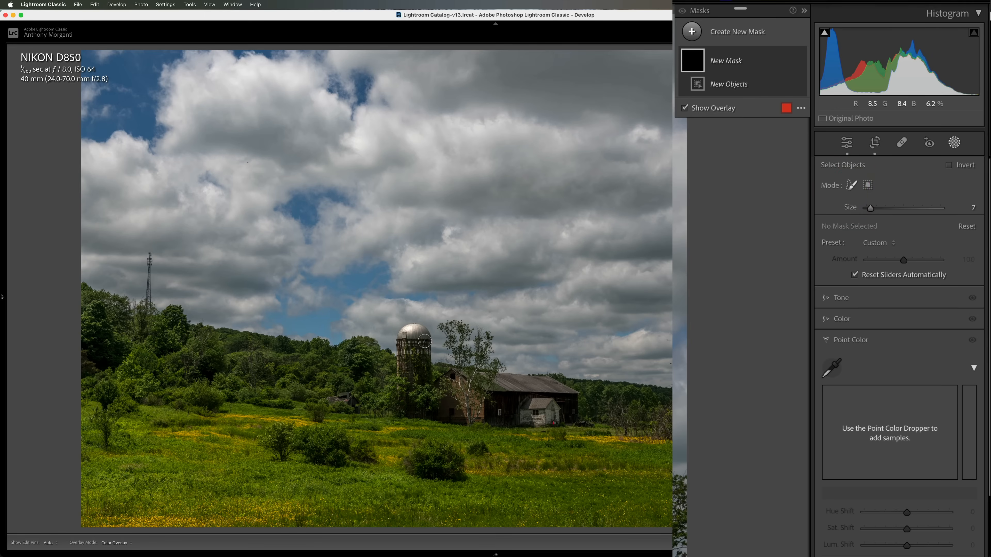
mouse_move(425, 334)
left_mouse_down()
mouse_move(414, 329)
mouse_move(400, 401)
left_mouse_up()
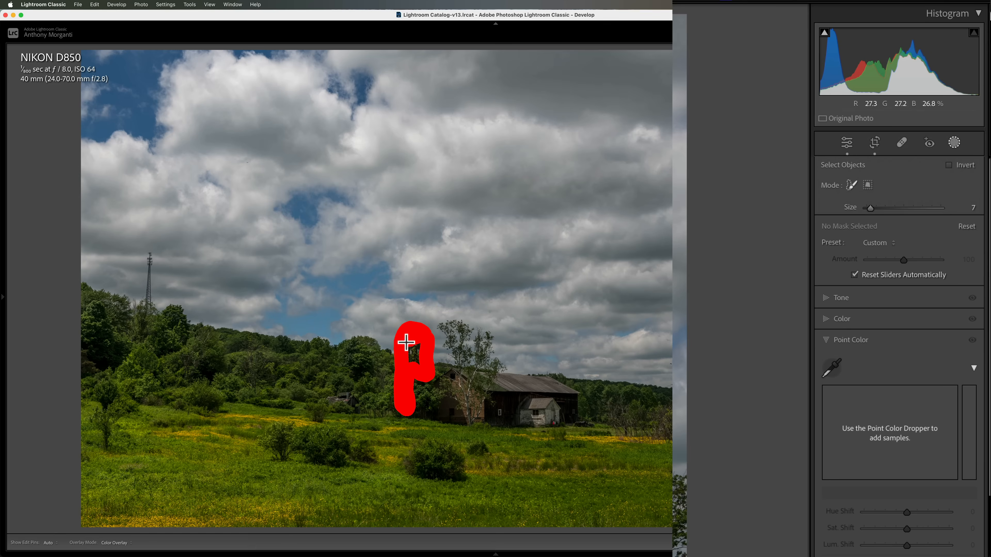
left_click_drag(417, 356, 416, 357)
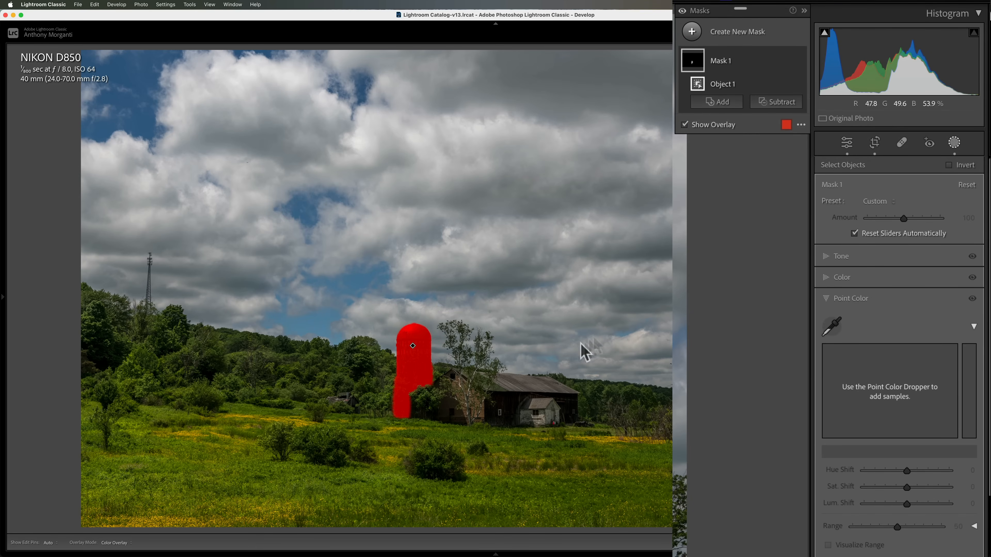
- Add the barn to Mask 1 with a second Objects selection painted over its roof and walls
left_click(717, 102)
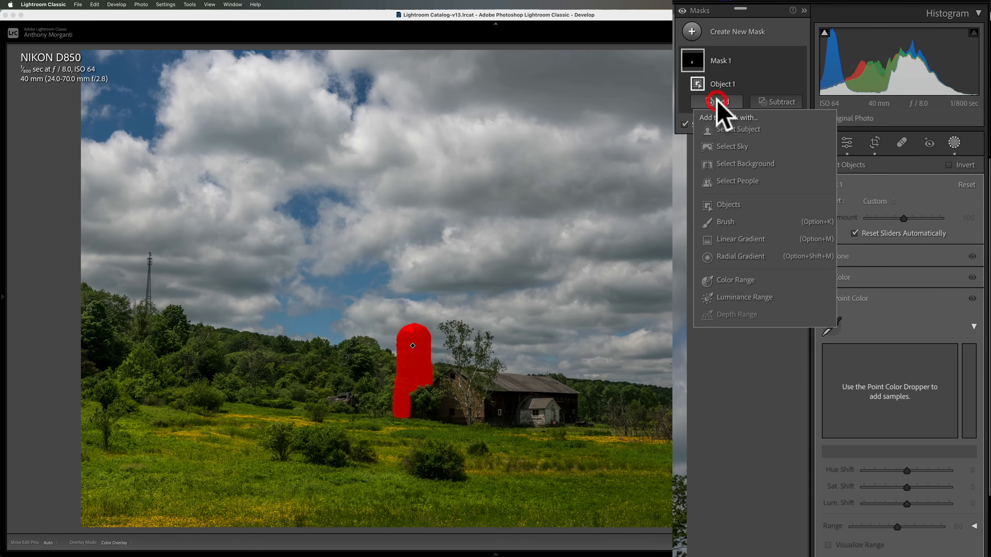
left_click(728, 205)
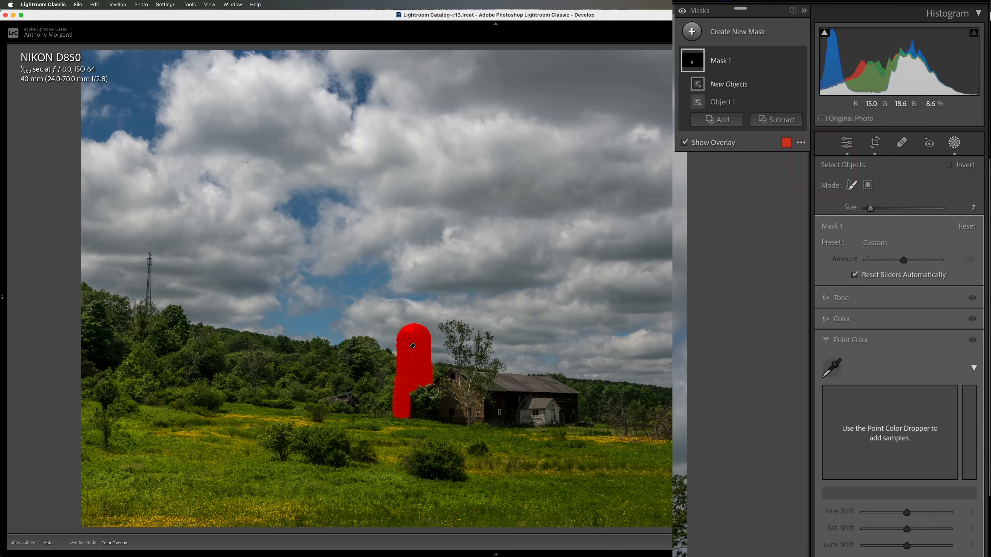
left_click_drag(431, 391, 550, 378)
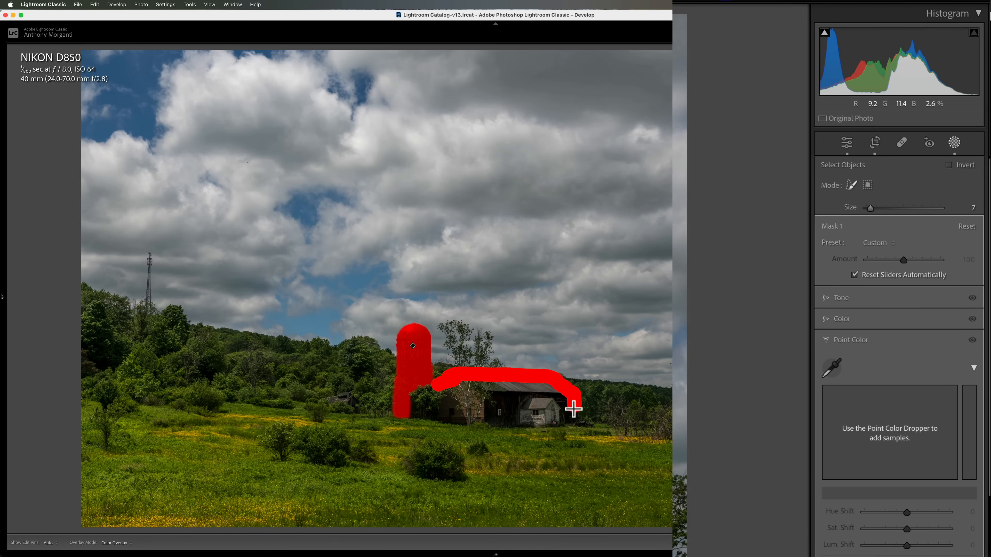
mouse_move(571, 419)
left_mouse_down()
mouse_move(554, 406)
mouse_move(562, 413)
mouse_move(549, 404)
mouse_move(528, 407)
mouse_move(528, 417)
mouse_move(543, 416)
mouse_move(522, 425)
mouse_move(527, 416)
mouse_move(436, 416)
mouse_move(454, 388)
mouse_move(466, 386)
mouse_move(452, 407)
mouse_move(565, 404)
mouse_move(539, 391)
mouse_move(546, 388)
mouse_move(469, 388)
mouse_move(544, 394)
left_mouse_up()
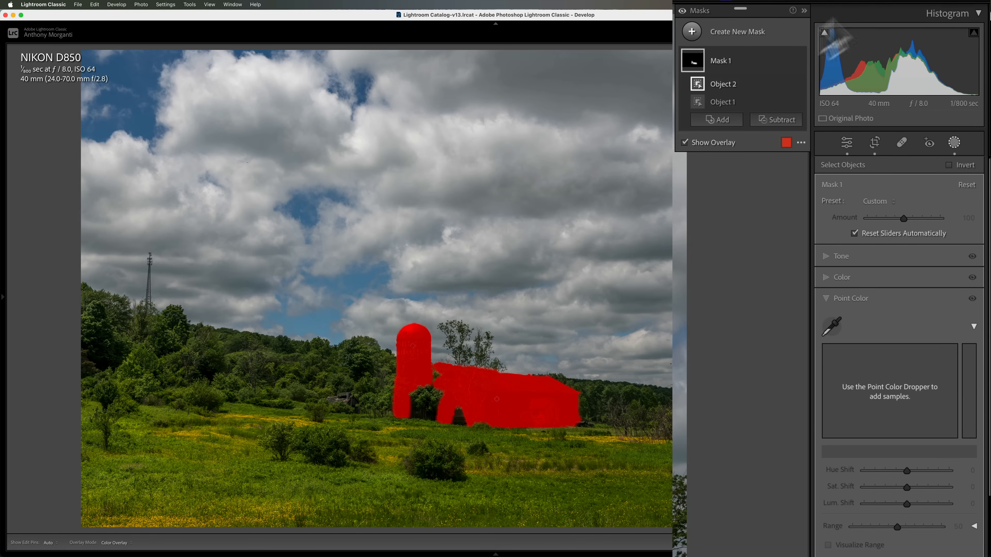
- Add the missed patch at the base of the barn wall to Mask 1 with another Objects selection
left_click(711, 119)
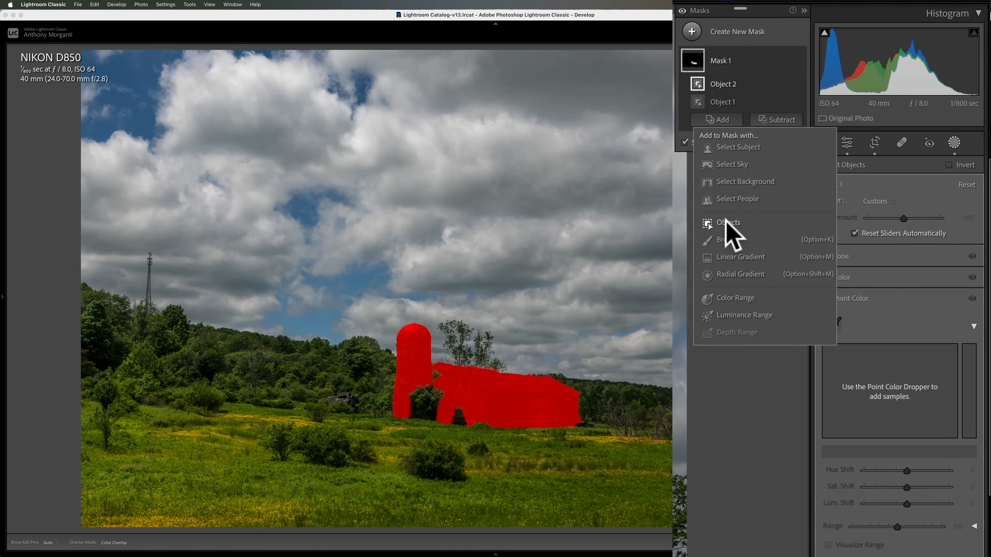
left_click(730, 228)
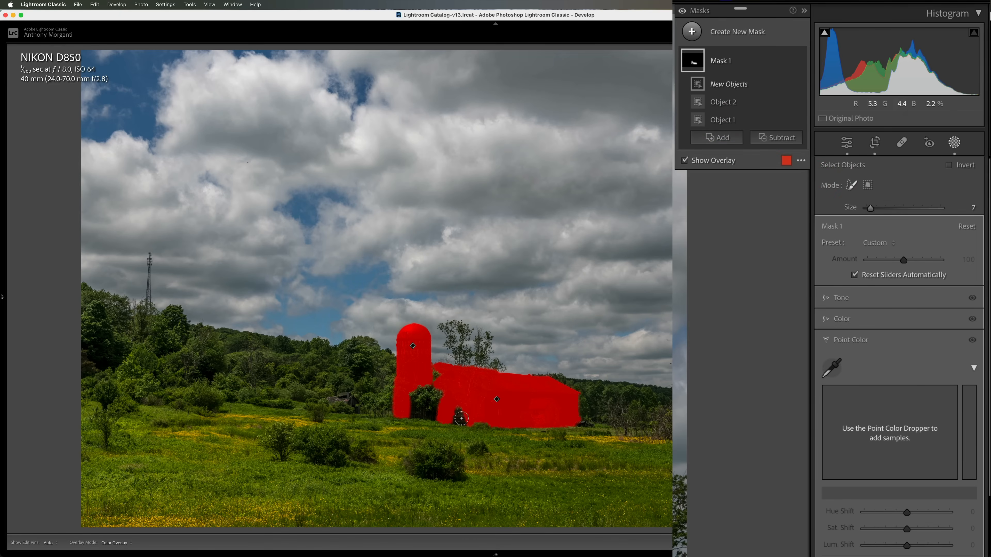
left_click_drag(461, 419, 455, 414)
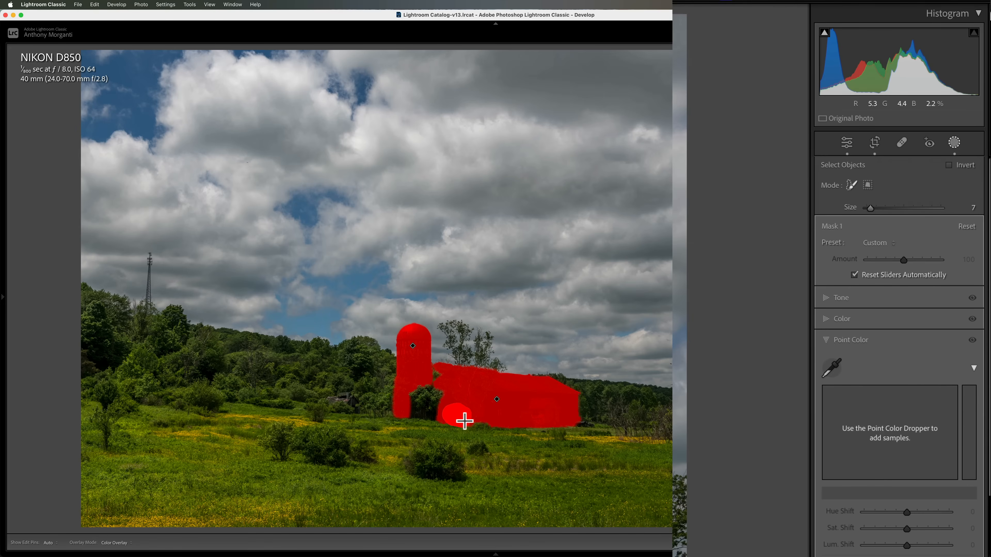
left_click_drag(458, 409, 457, 412)
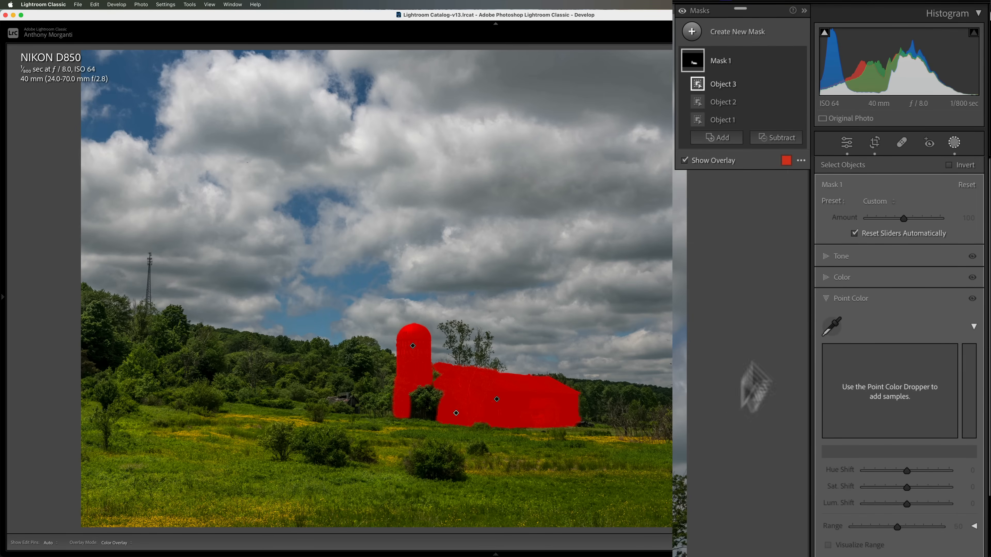
- Set Mask 1's Exposure to 0.22 and Saturation to 22 to brighten and enrich the silo and barn
left_click(827, 256)
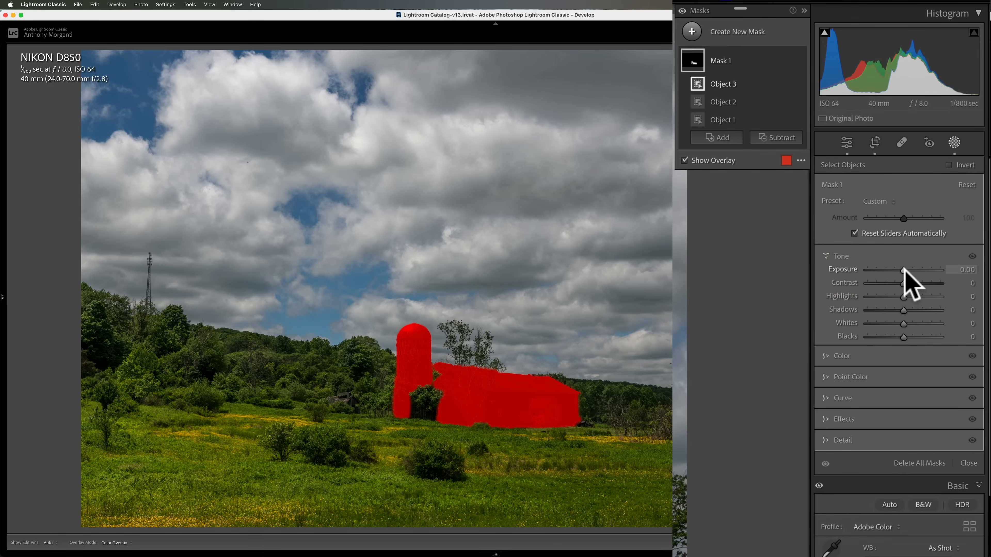
left_click_drag(904, 270, 905, 271)
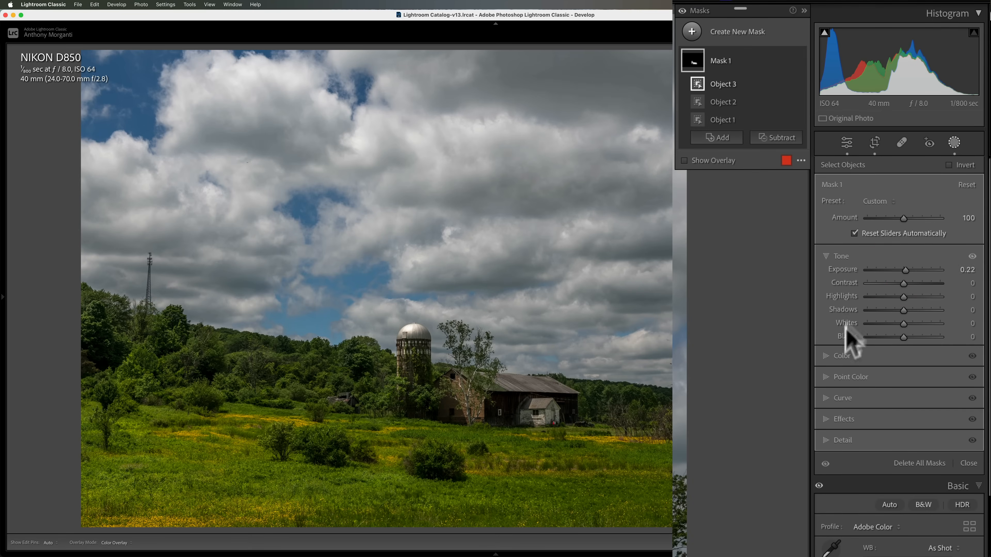
left_click(828, 358)
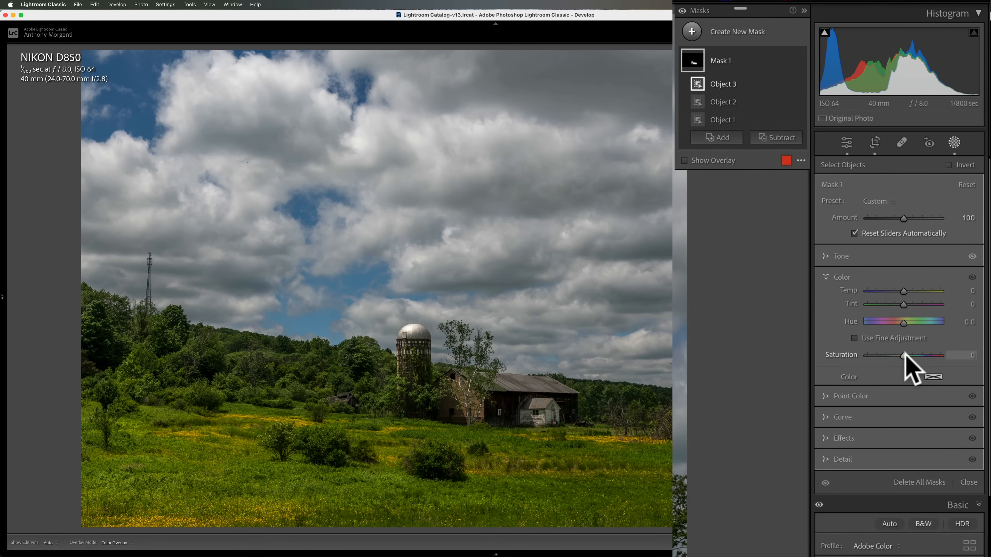
left_click_drag(905, 356, 913, 358)
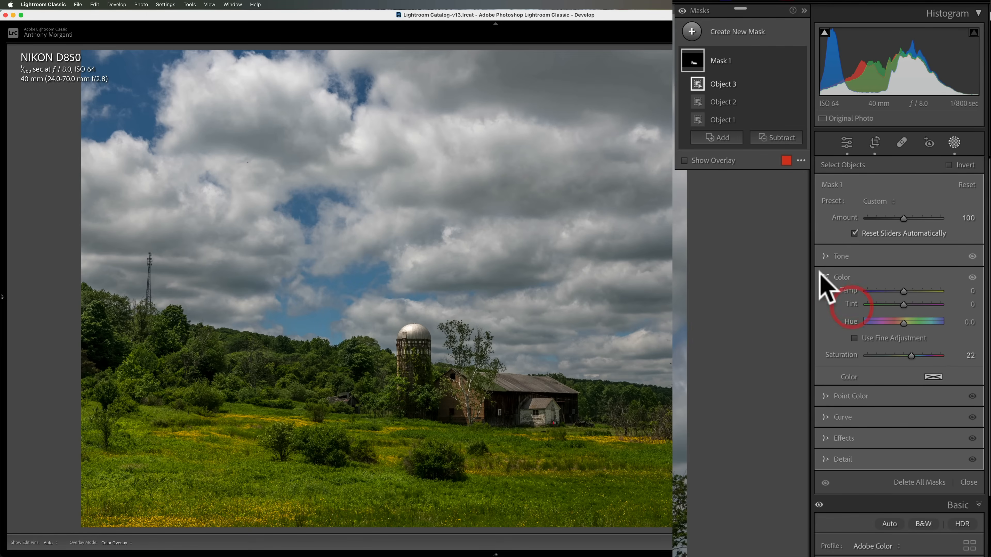
- Sample the brown barn wall with Point Color in Mask 1 and set Sat. Shift to 19 and Lum. Shift to 22
left_click(828, 278)
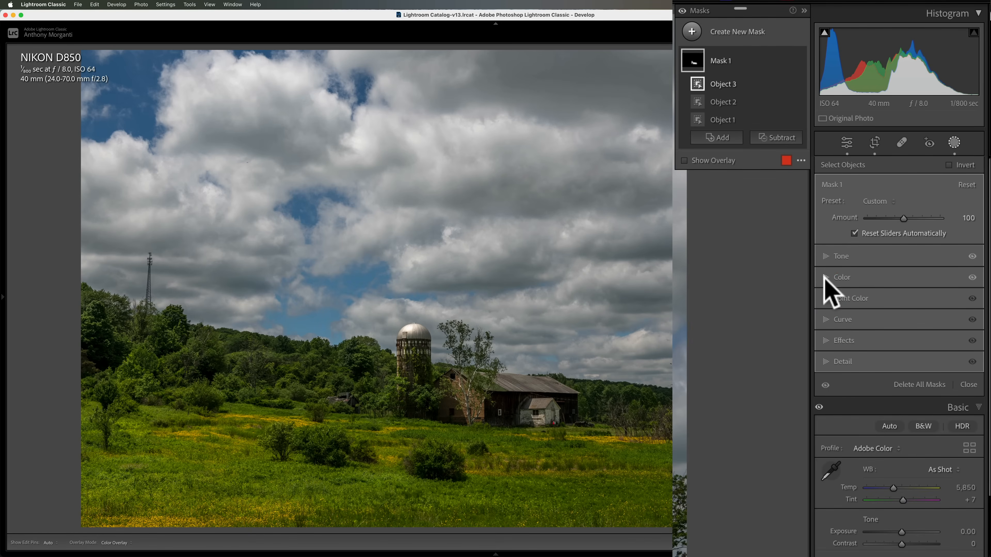
left_click(825, 299)
left_click(827, 331)
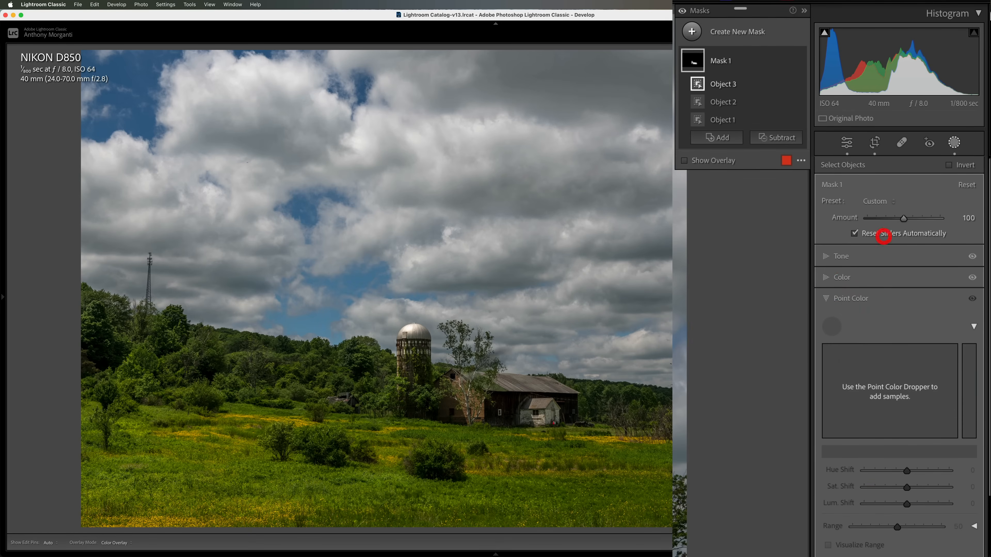
left_click(460, 388)
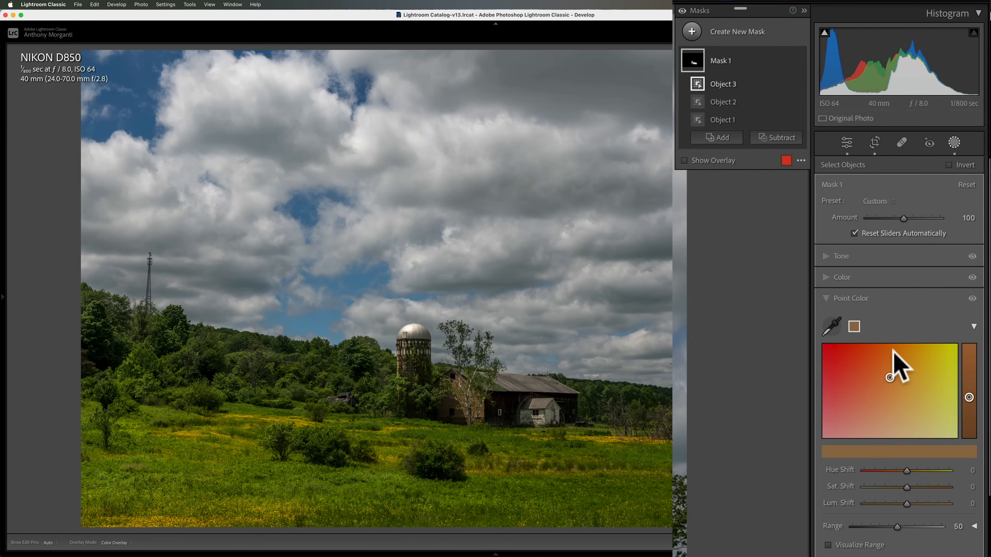
left_click_drag(904, 486, 917, 506)
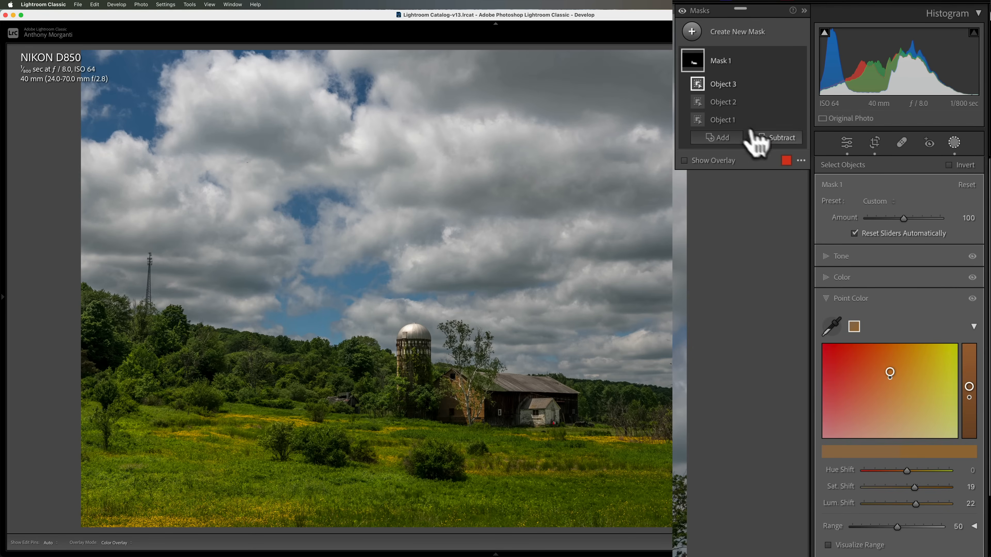
- Create a Select Sky mask and set its Texture to 21, Clarity to 17 and Dehaze to 7
left_click(692, 32)
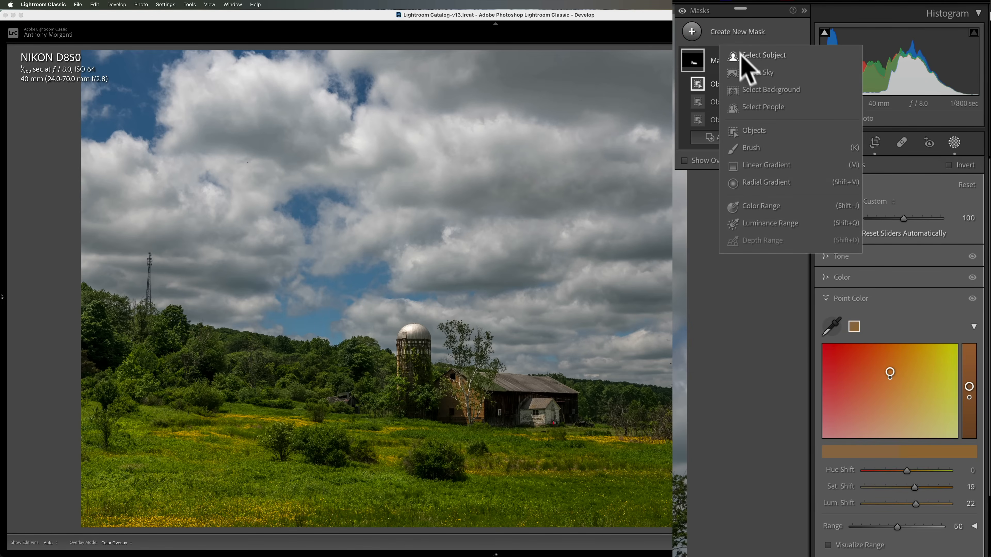
left_click(748, 72)
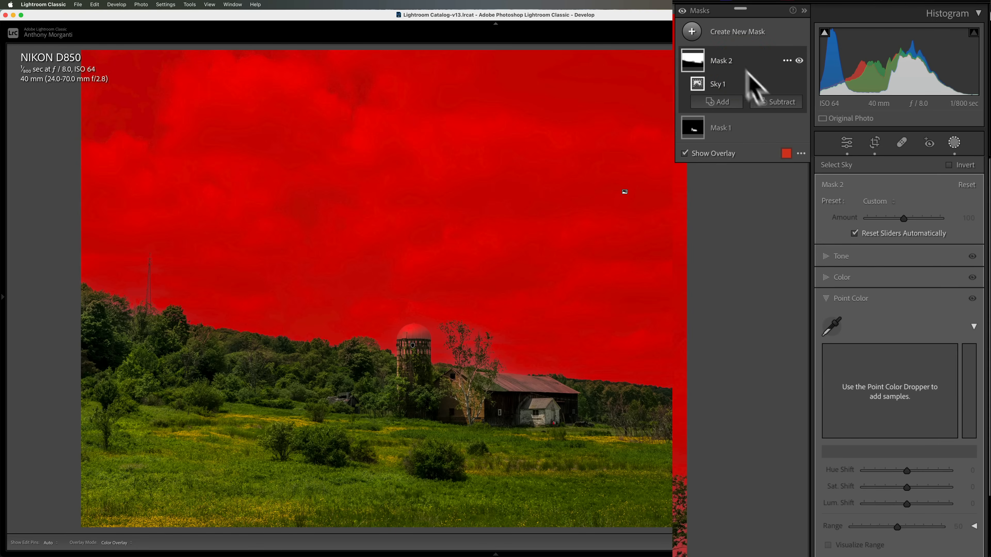
left_click(828, 304)
left_click(827, 343)
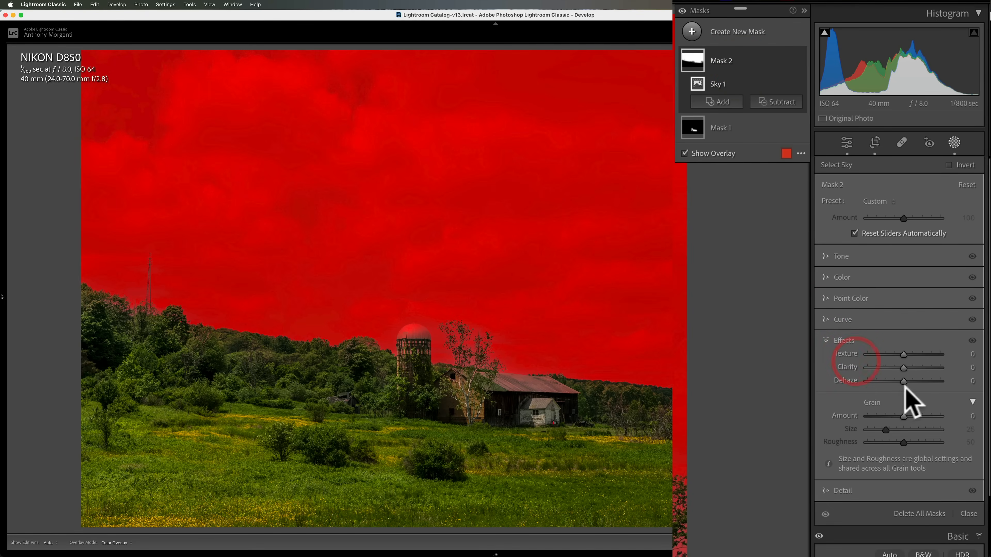
mouse_move(905, 369)
left_mouse_down()
mouse_move(911, 354)
mouse_move(916, 380)
mouse_move(907, 381)
left_mouse_up()
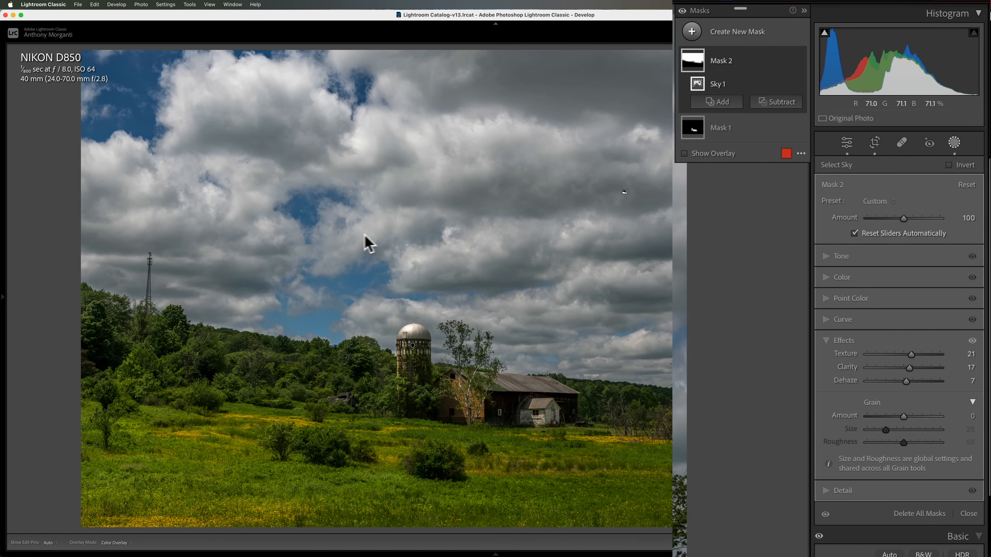
- Create another Select Sky mask as Mask 3 and intersect it with a Color Range
left_click(692, 32)
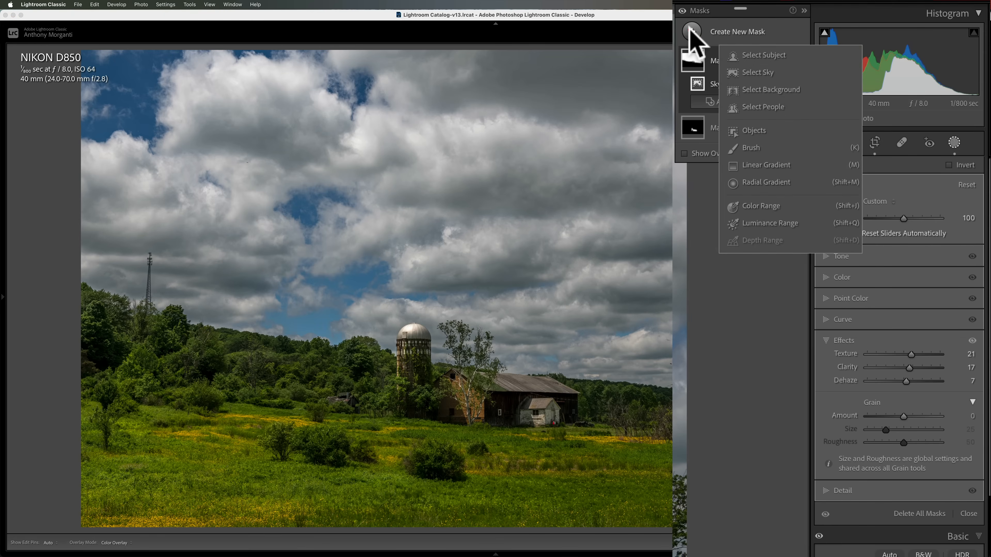
left_click(747, 71)
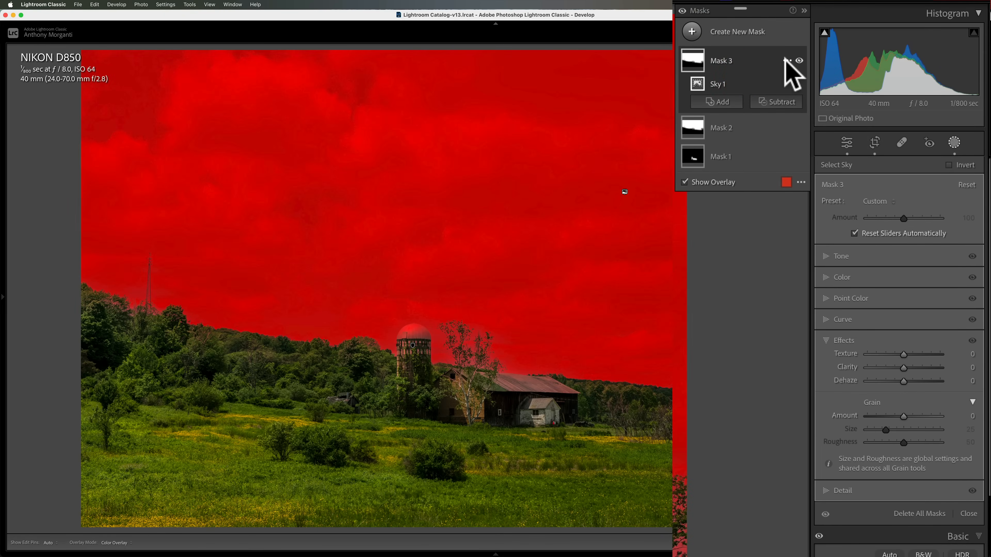
left_click(788, 60)
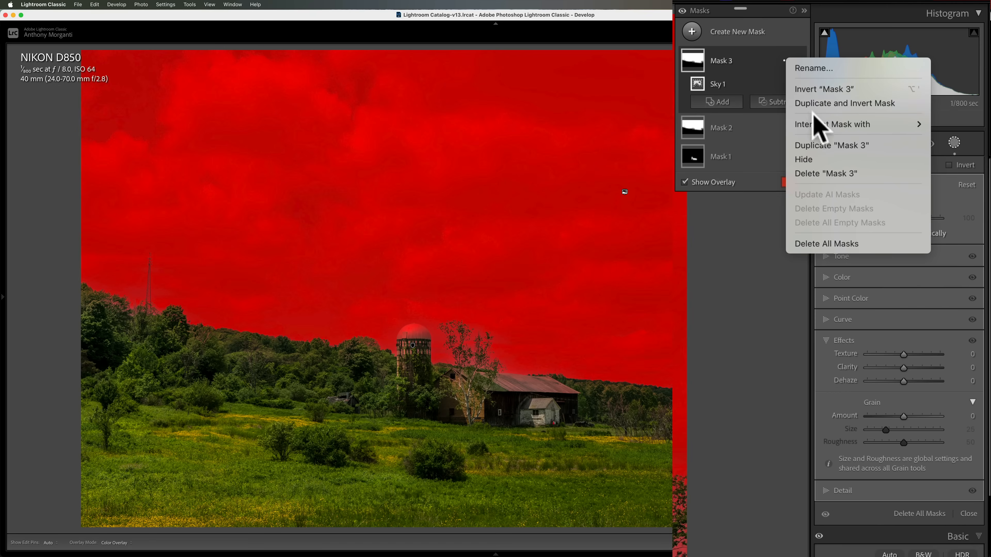
mouse_move(821, 125)
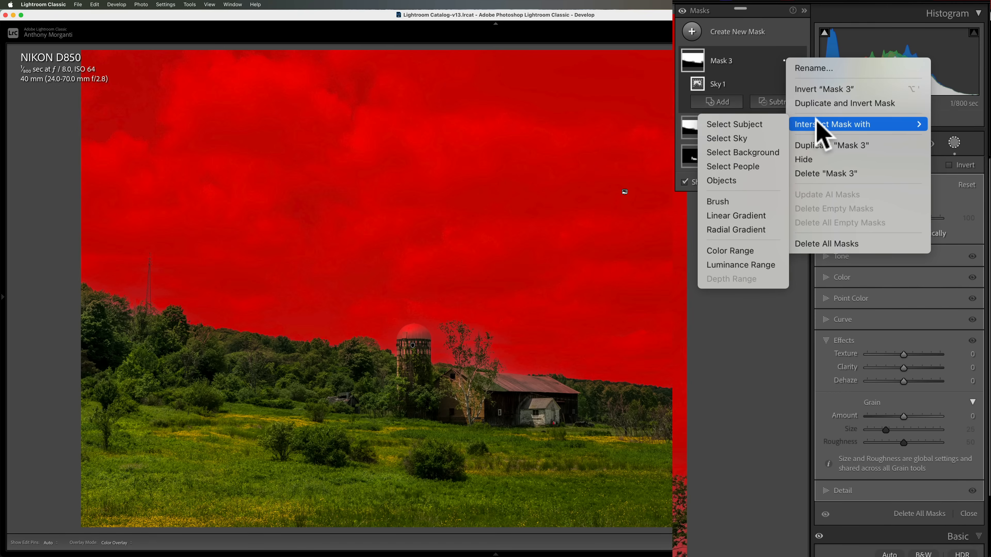
left_click(733, 253)
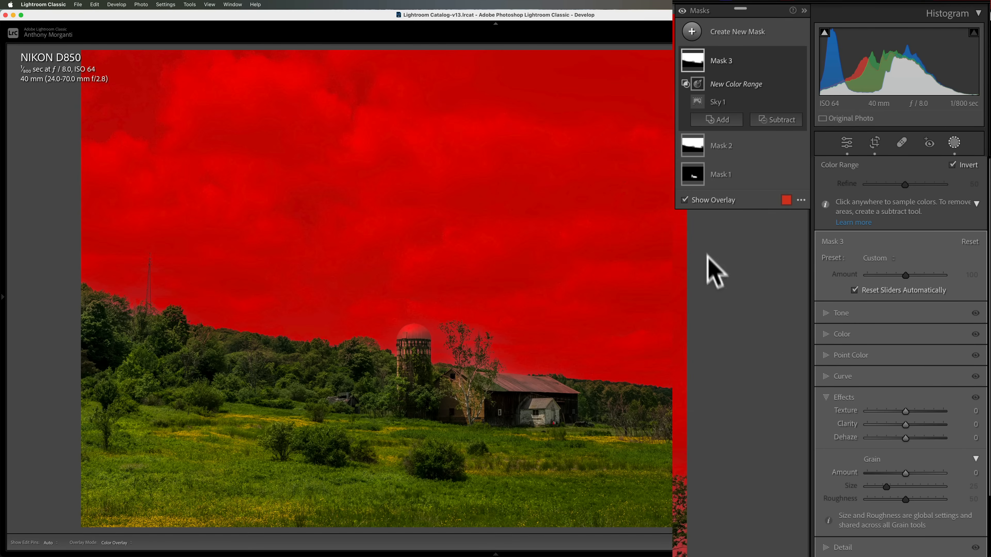
- Sample the blue sky patch near the silo for Mask 3's Color Range and set Refine to 18 with the overlay shown
left_click(684, 200)
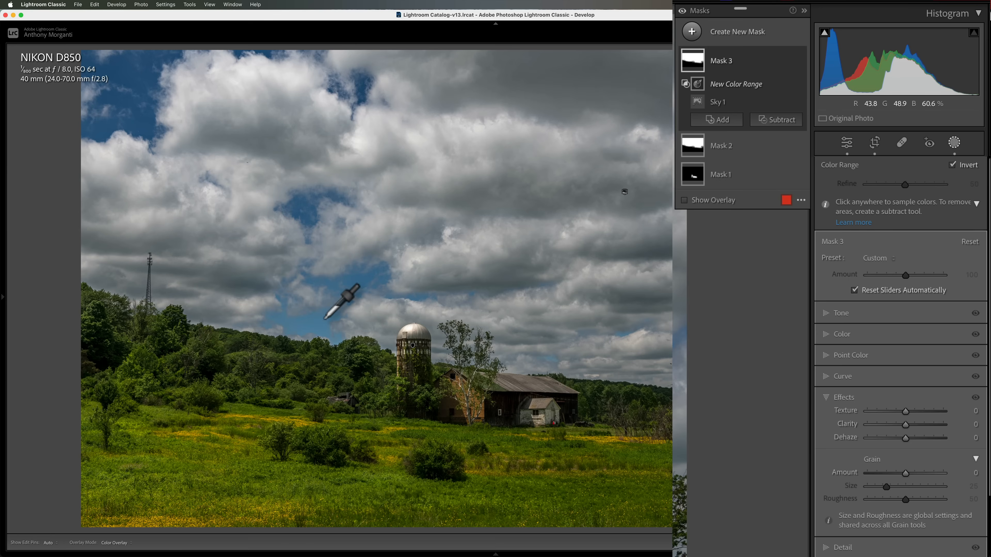
left_click(323, 319)
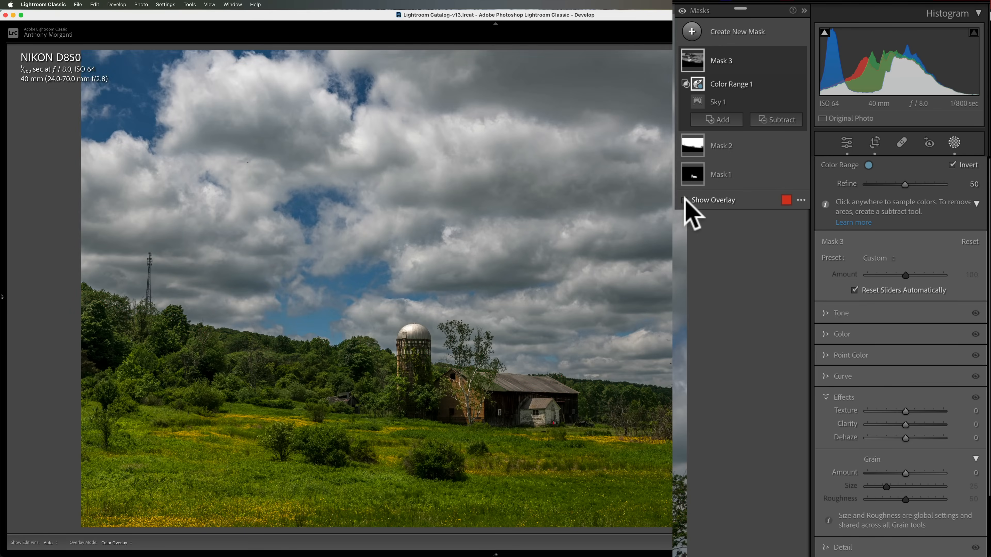
left_click(692, 200)
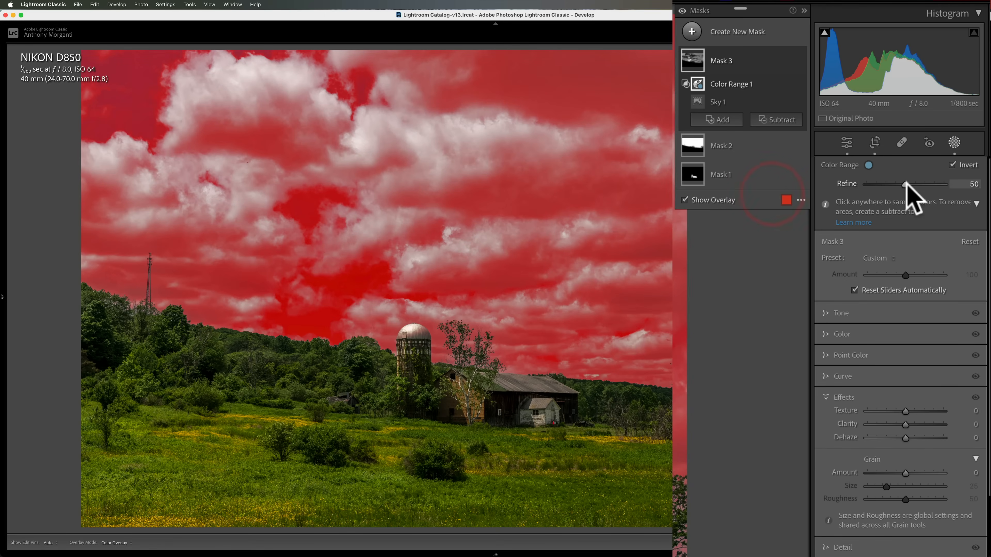
left_click_drag(906, 185, 903, 184)
left_click_drag(895, 184, 879, 184)
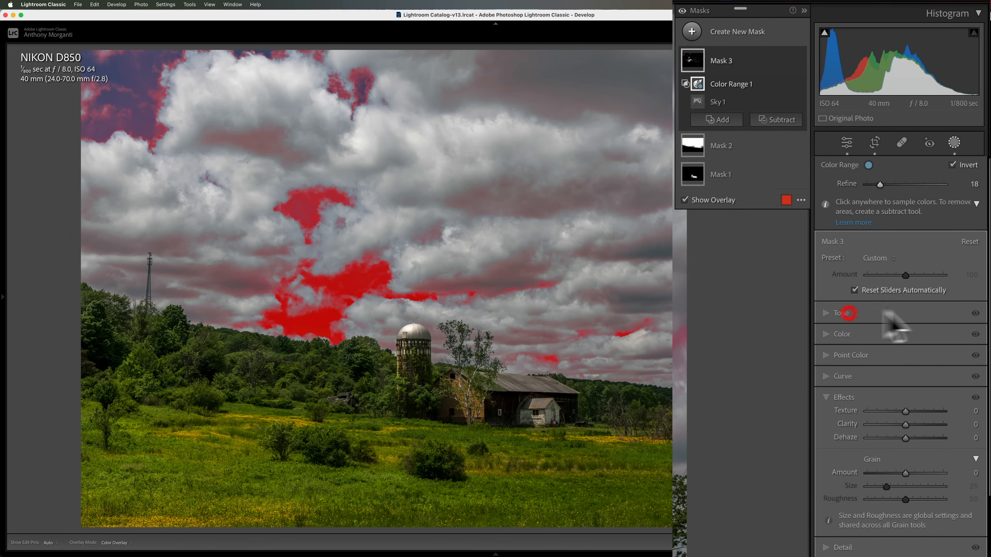
- Set Mask 3's Exposure to -0.52 and Saturation to 15 to deepen the blue sky
left_click(855, 316)
left_click_drag(904, 326, 899, 326)
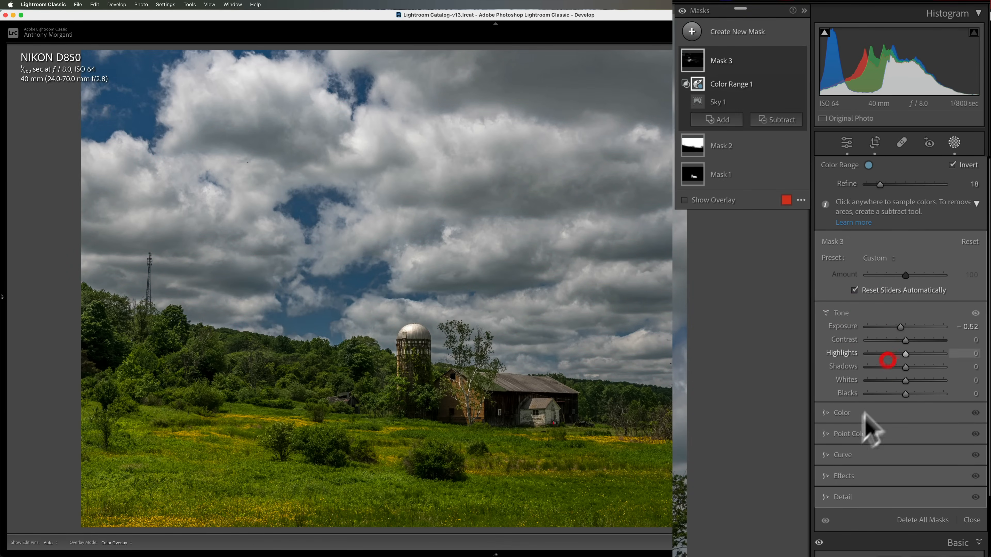
left_click(854, 413)
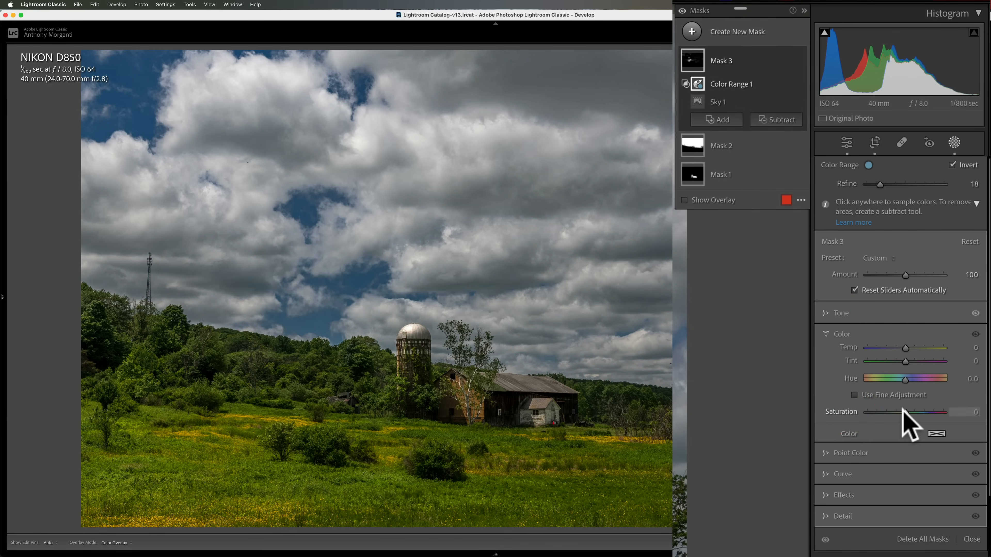
left_click_drag(902, 412, 907, 411)
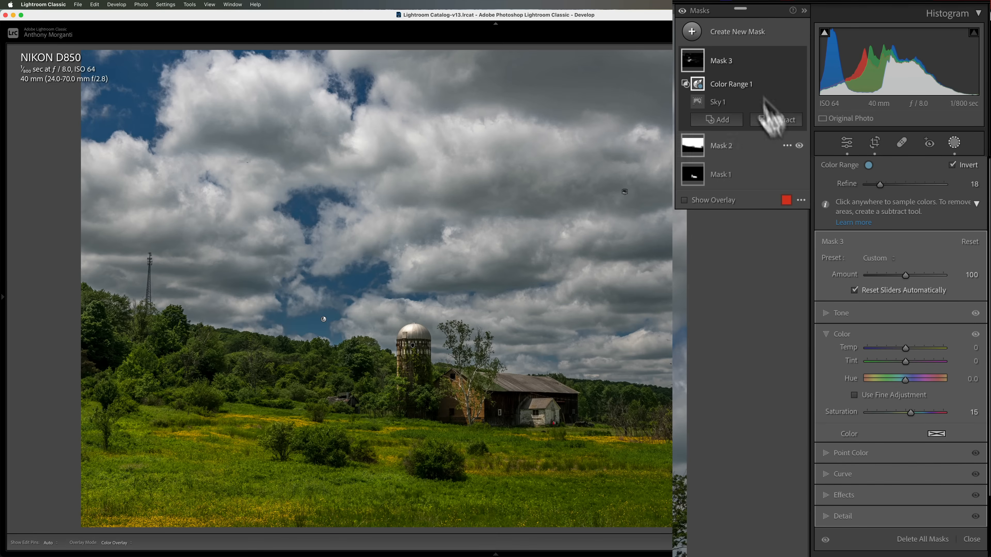
- Create Mask 4 from a Select Sky selection and invert it to cover the land
left_click(691, 32)
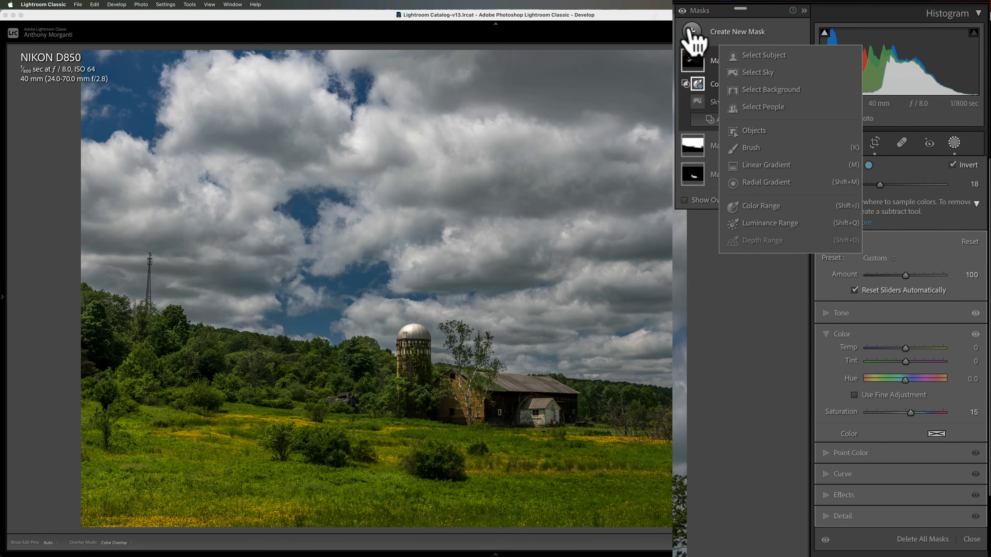
left_click(748, 70)
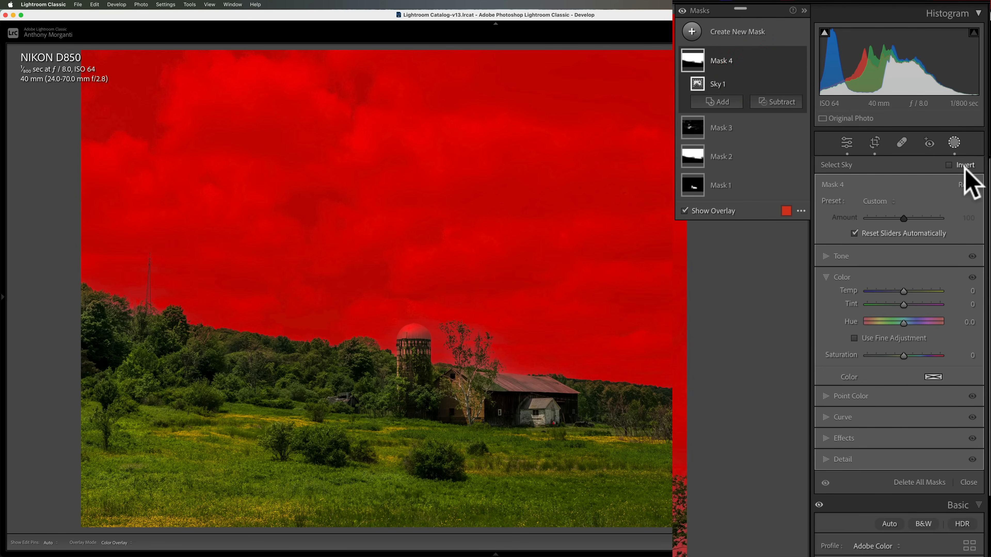
left_click(949, 165)
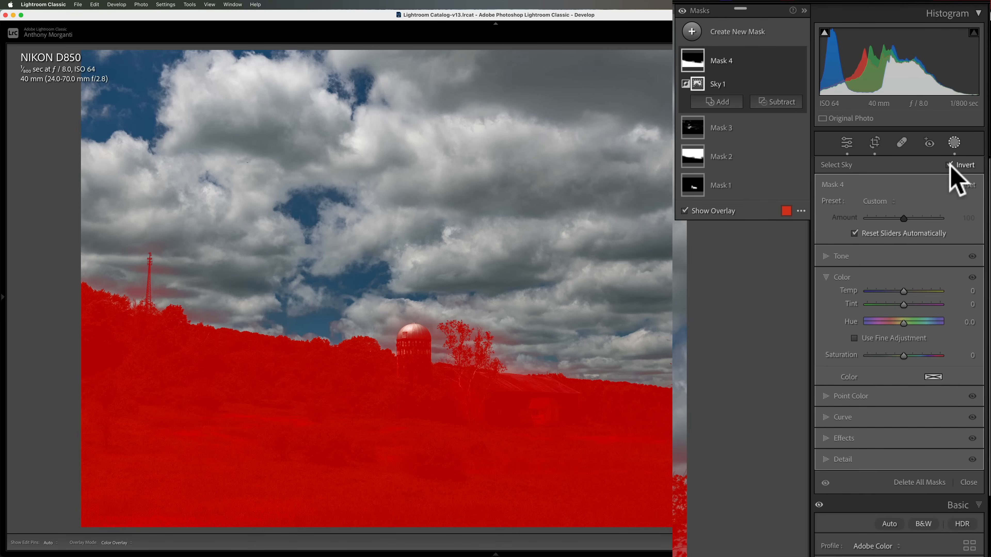
- Subtract the silo and barn from Mask 4 with an Objects selection painted over both at brush size 7
left_click(777, 102)
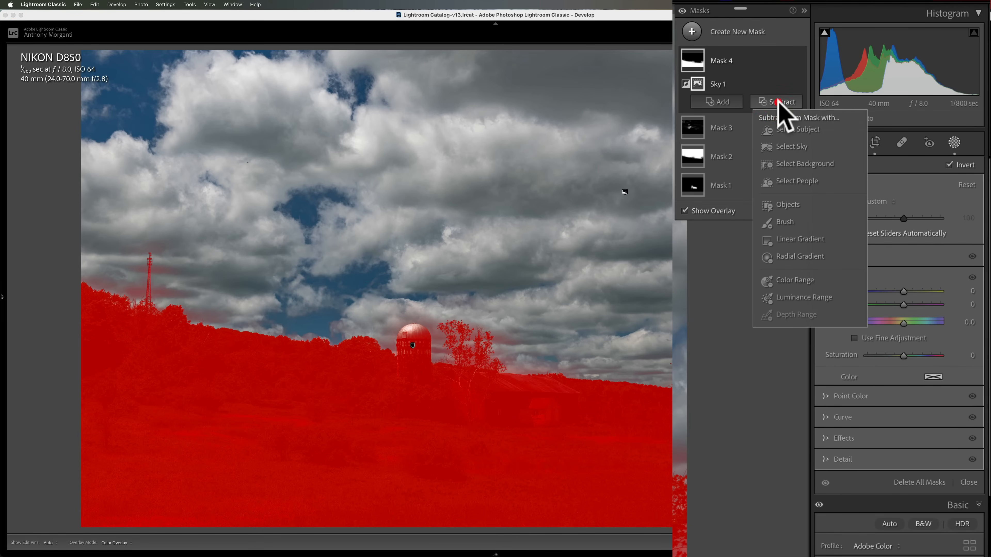
left_click(788, 205)
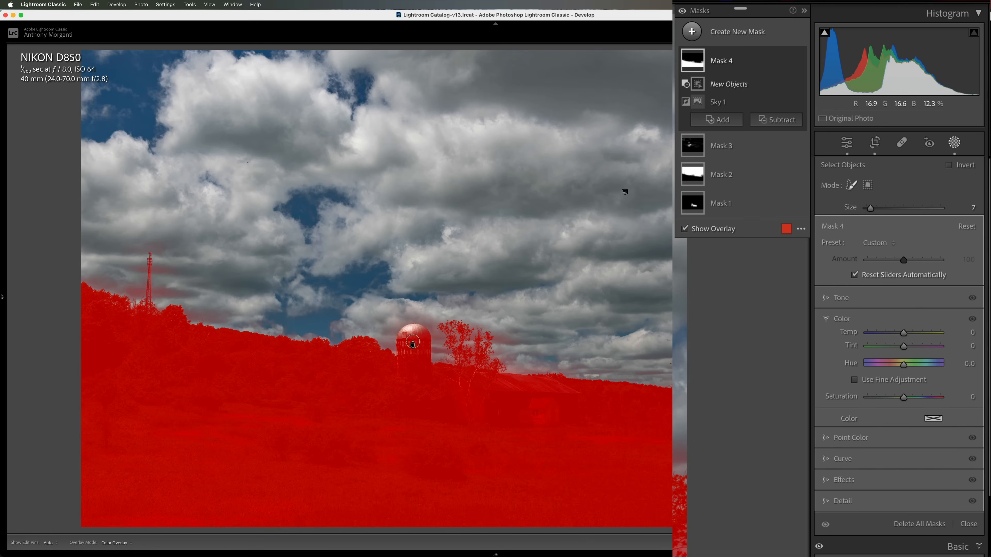
mouse_move(409, 331)
left_mouse_down()
mouse_move(404, 404)
mouse_move(418, 407)
mouse_move(421, 332)
mouse_move(407, 371)
mouse_move(418, 413)
mouse_move(405, 412)
mouse_move(449, 373)
mouse_move(557, 382)
mouse_move(578, 405)
mouse_move(576, 414)
mouse_move(531, 421)
mouse_move(425, 413)
mouse_move(455, 386)
mouse_move(429, 391)
mouse_move(552, 389)
mouse_move(571, 402)
mouse_move(450, 409)
mouse_move(493, 400)
mouse_move(447, 399)
mouse_move(518, 399)
left_mouse_up()
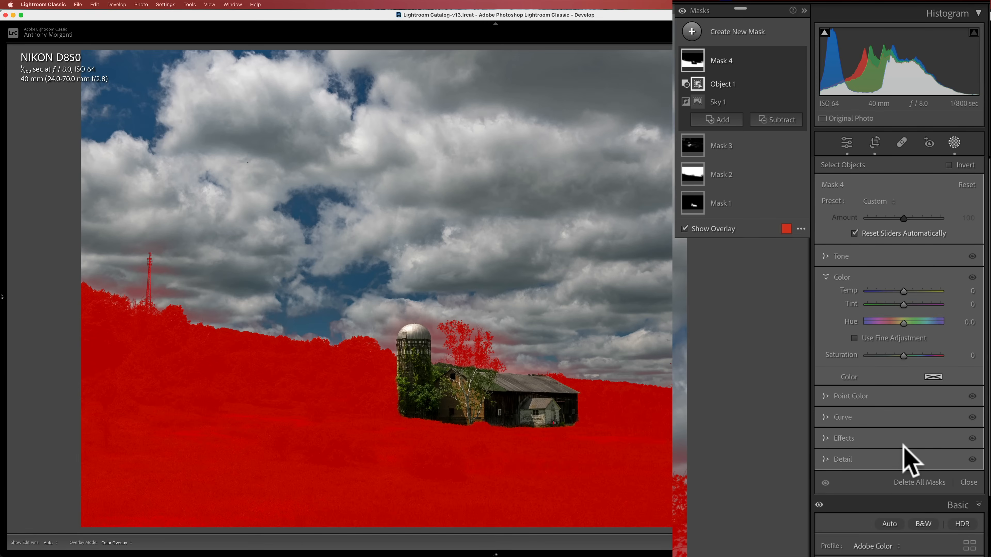
- Set Mask 4's Exposure to 0.31, and sample the meadow green with Point Color using Sat. Shift 7 and Lum. Shift -21
left_click(829, 256)
left_click_drag(904, 270, 906, 270)
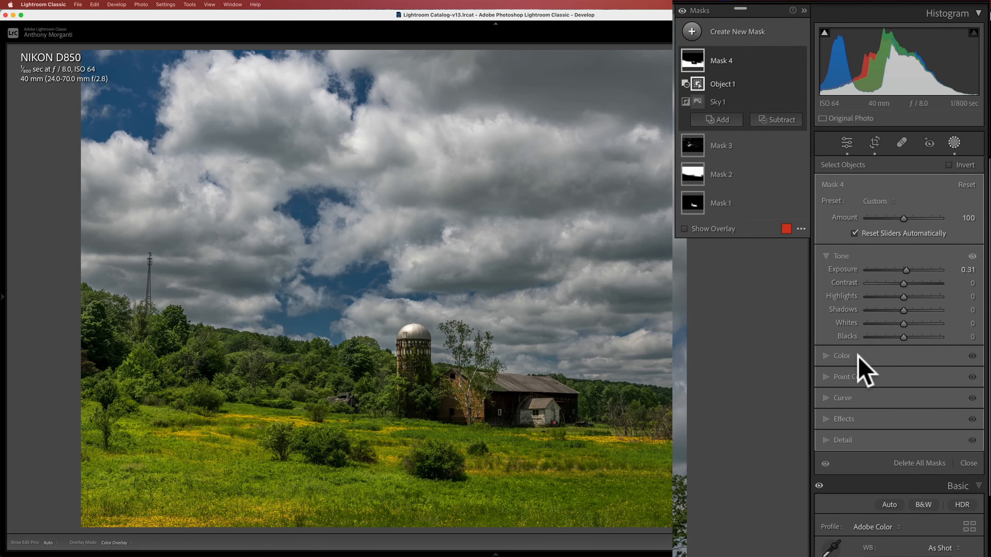
left_click(827, 377)
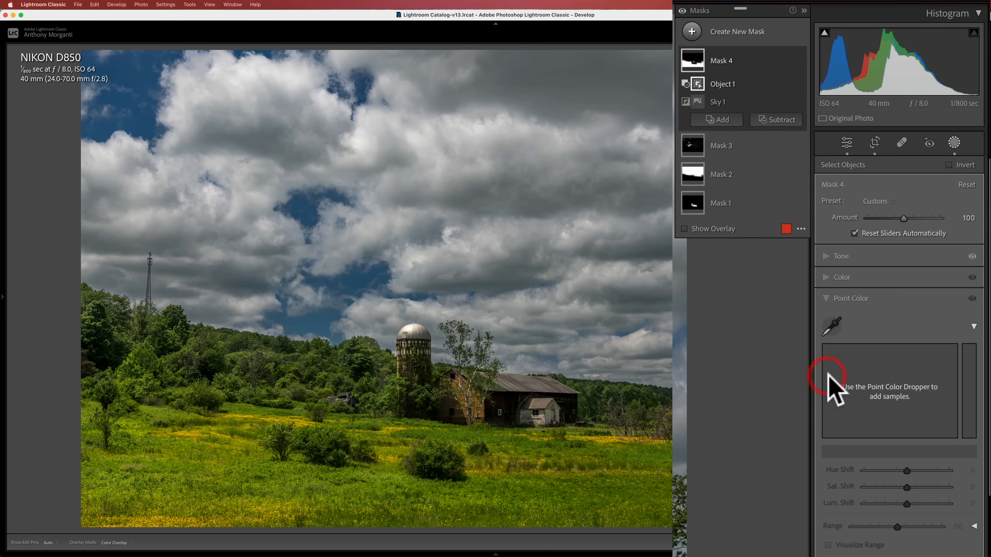
left_click(835, 328)
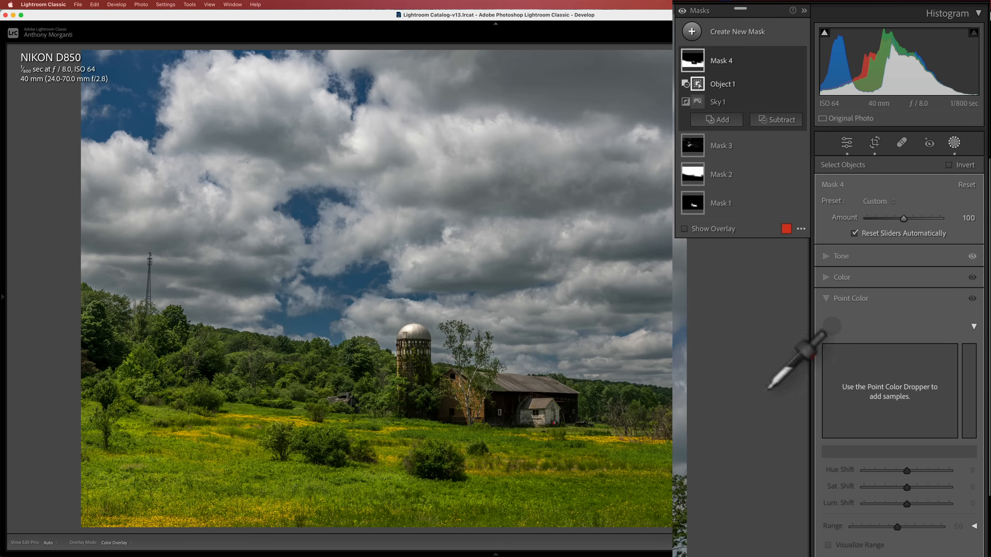
left_click(625, 457)
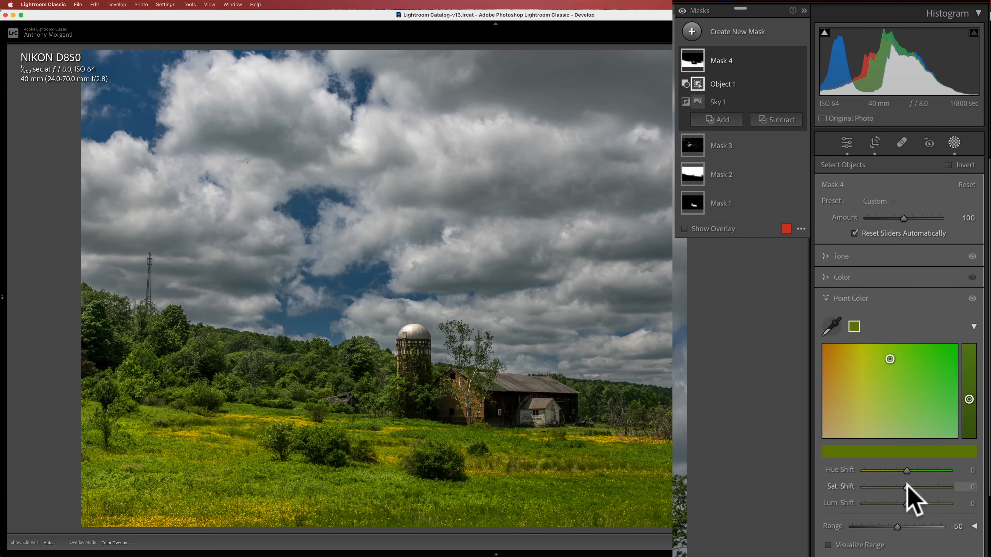
mouse_move(908, 486)
left_mouse_down()
mouse_move(902, 504)
mouse_move(894, 500)
left_mouse_up()
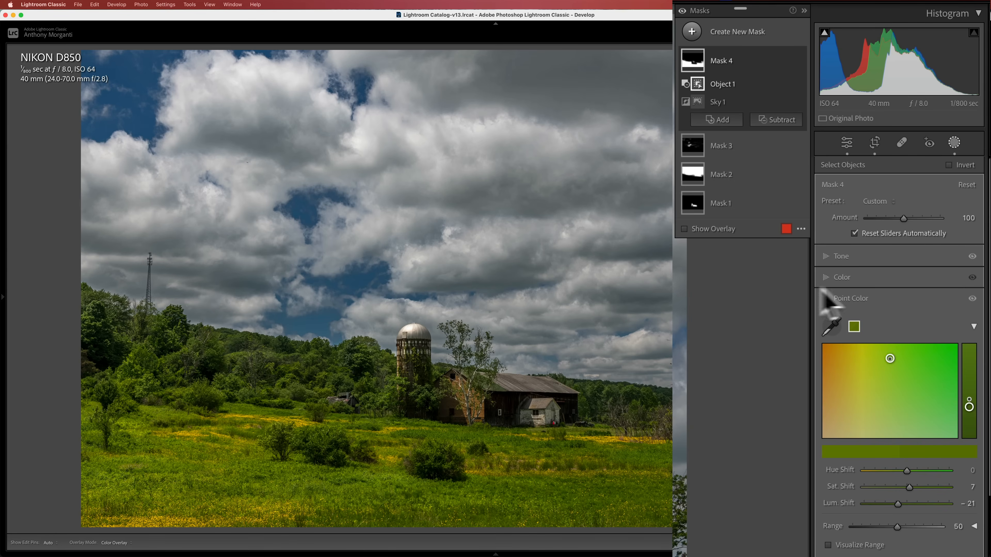
left_click(829, 298)
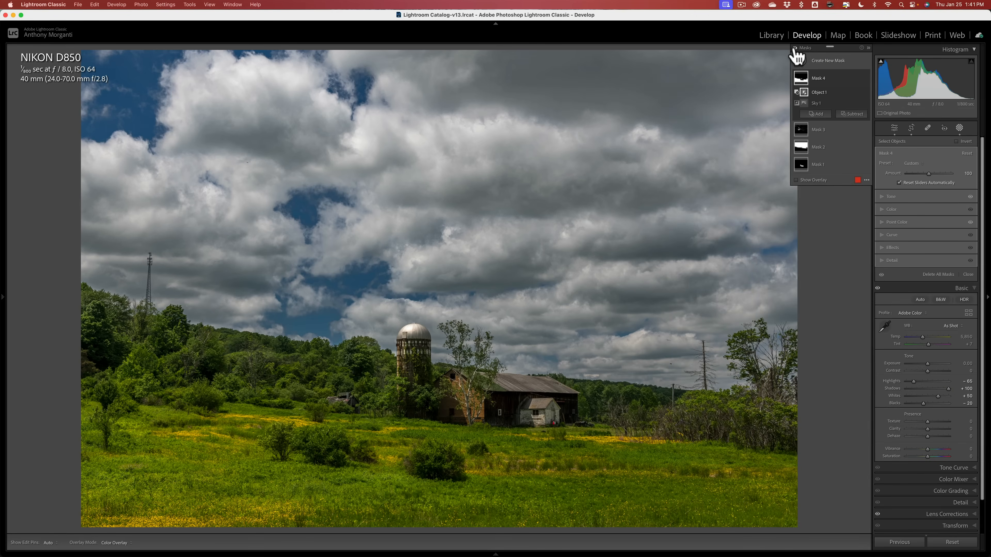
- Compare the photo with all masks turned off and back on, and close the masking tool
left_click(795, 48)
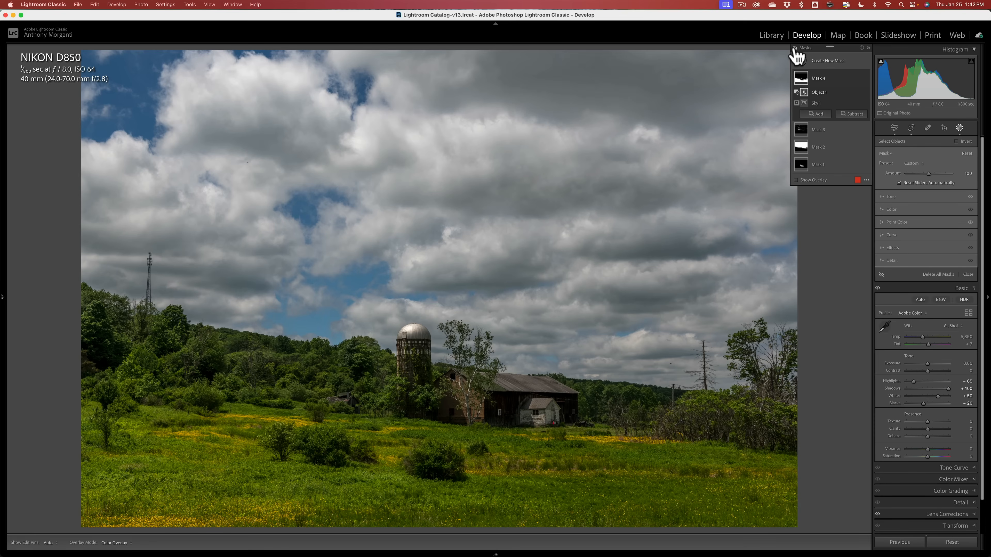
left_click(795, 48)
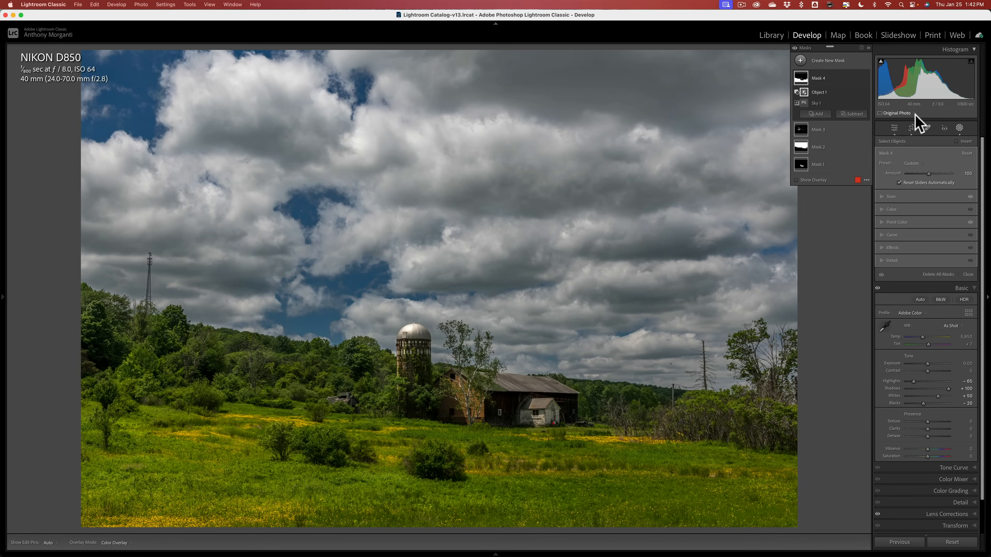
left_click(960, 128)
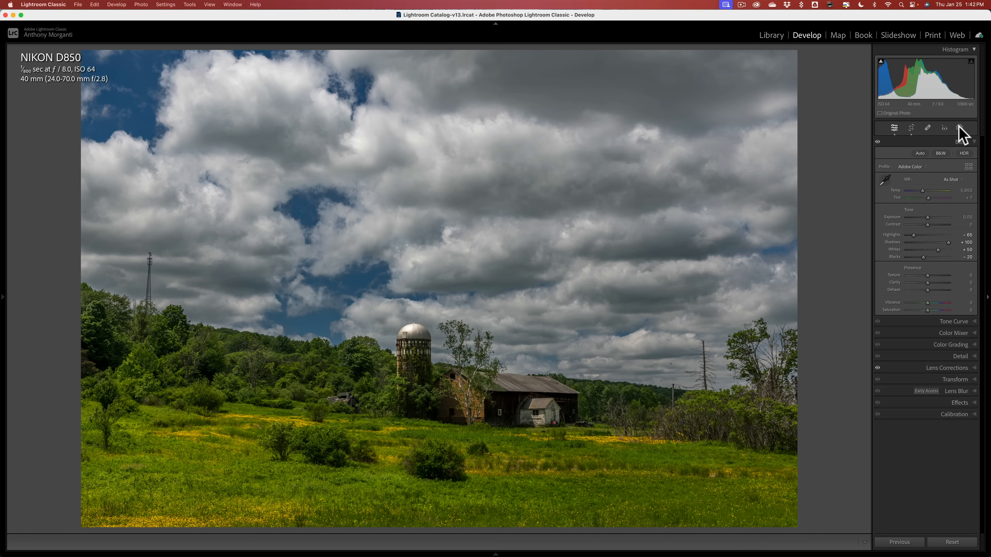
- Compare the farm photo with its unedited version, and open the flamingo photo
key("backslash")
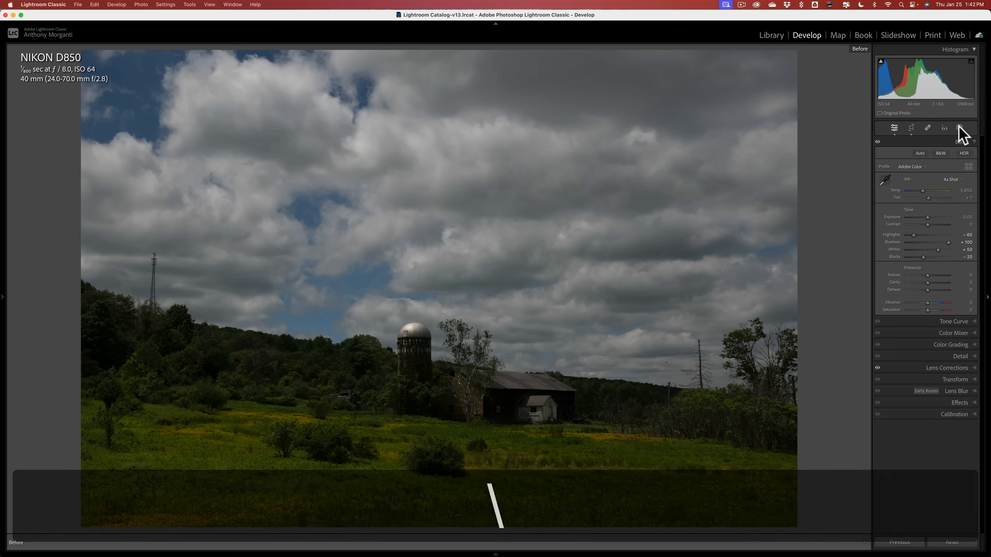
key("backslash")
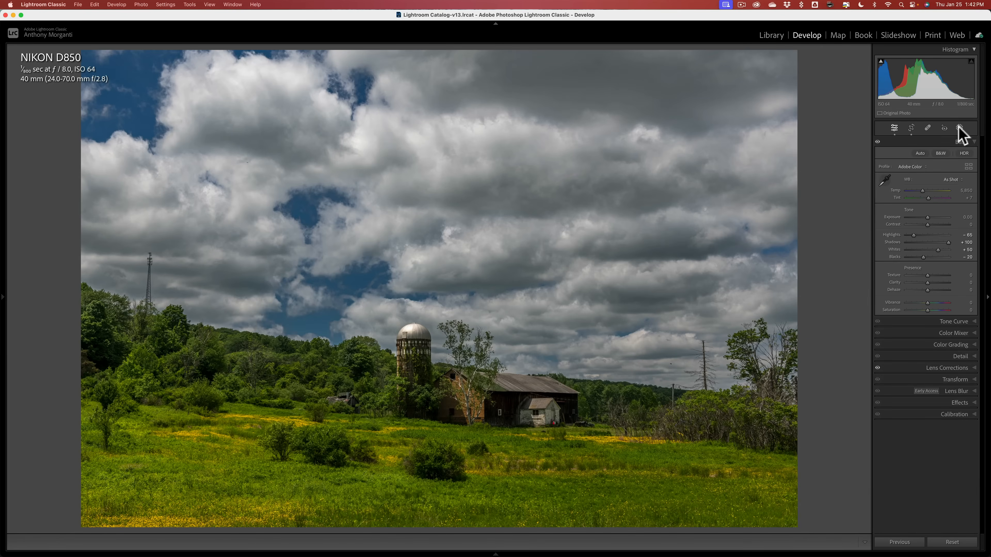
key("Right")
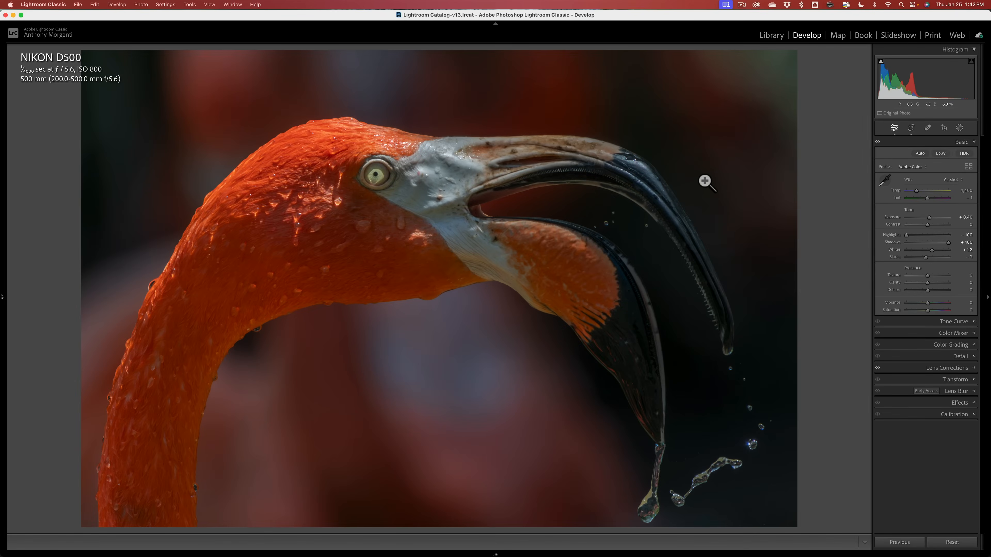
- Switch to the browser, look through the courses and products on the photography training website, and return to Lightroom Classic
key("ctrl+Right")
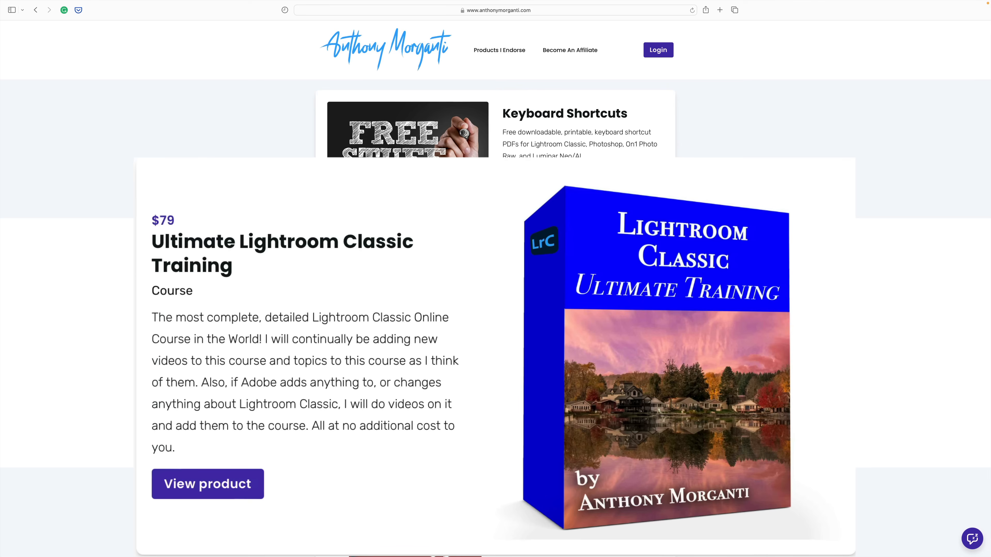
scroll(496, 273, "down", 10)
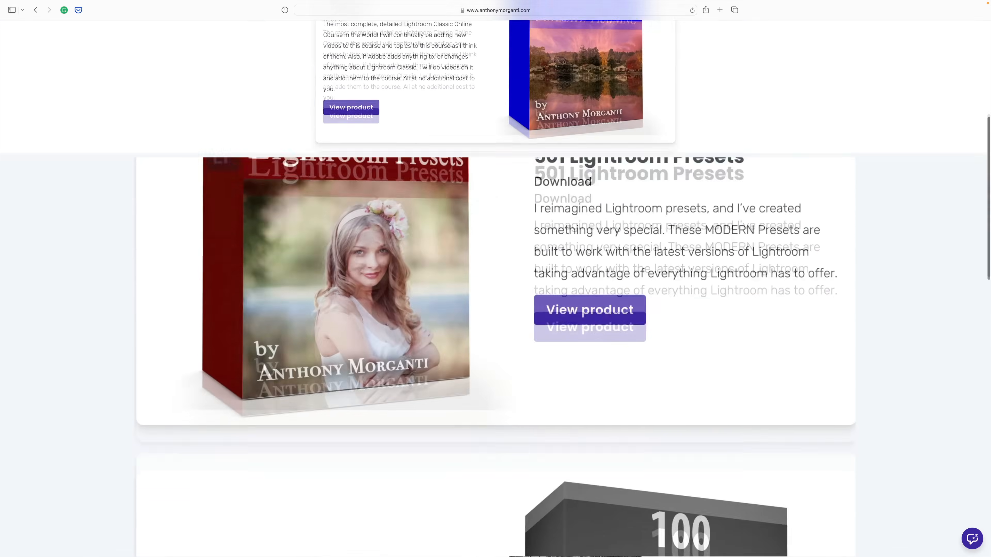
scroll(706, 190, "down", 4)
scroll(706, 190, "down", 10)
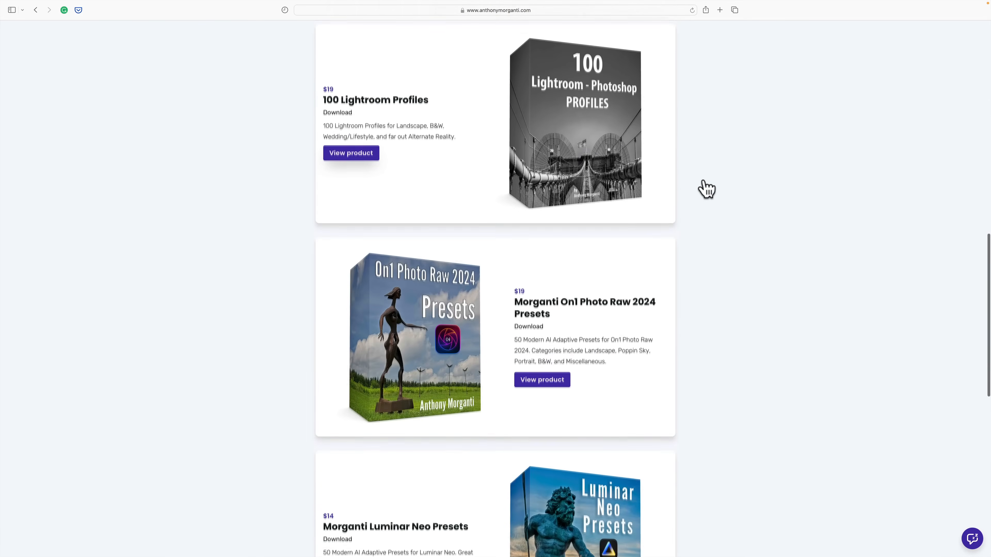
scroll(703, 179, "down", 3)
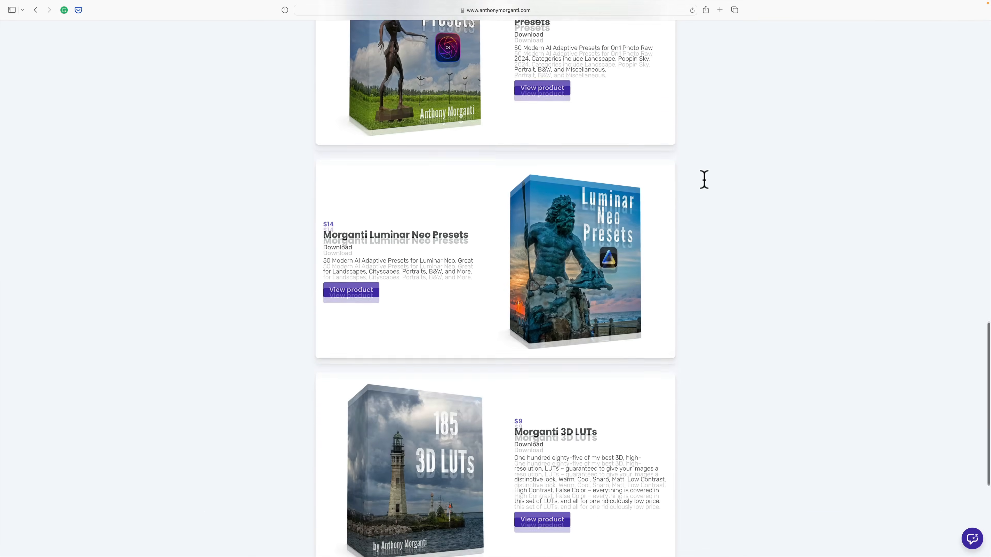
scroll(704, 179, "up", 17)
scroll(705, 180, "up", 10)
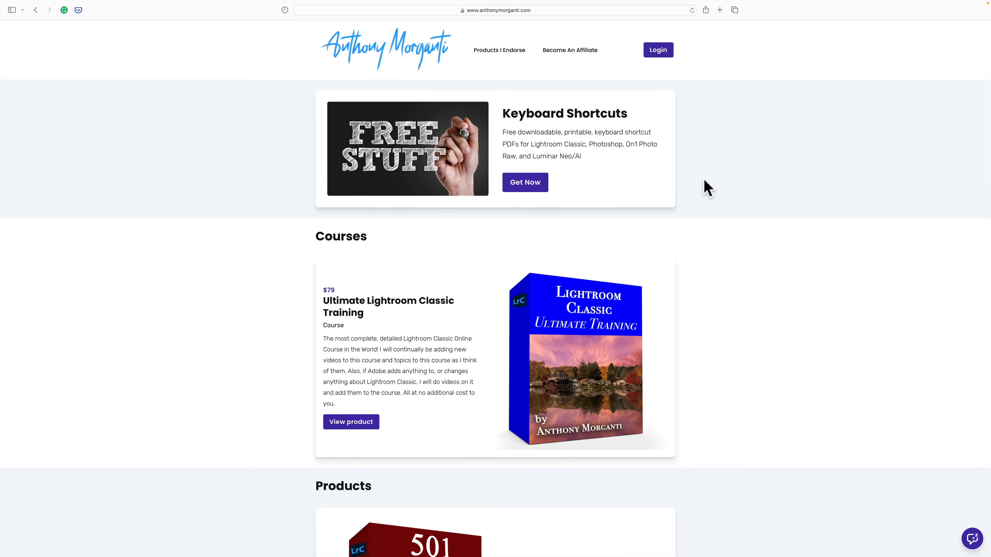
scroll(718, 361, "down", 10)
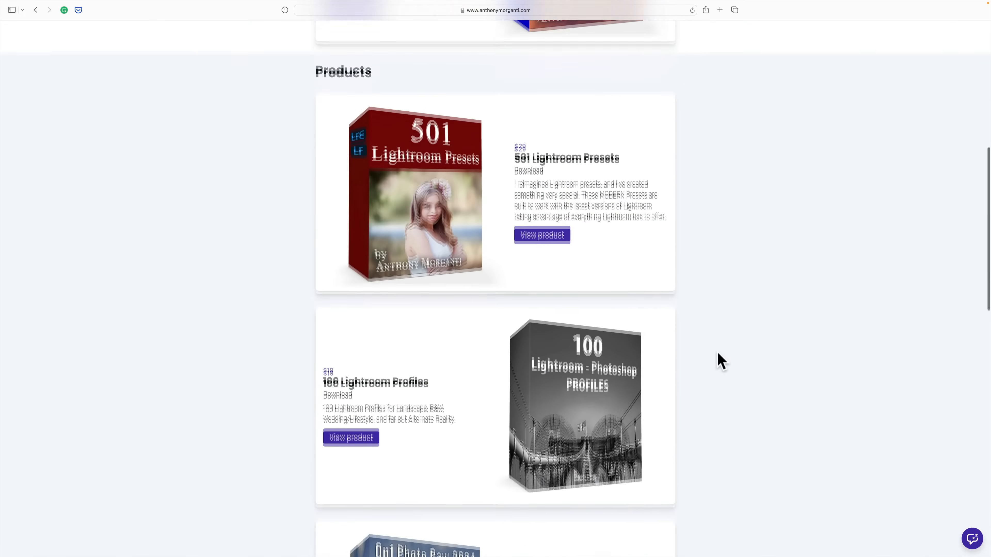
scroll(719, 361, "down", 5)
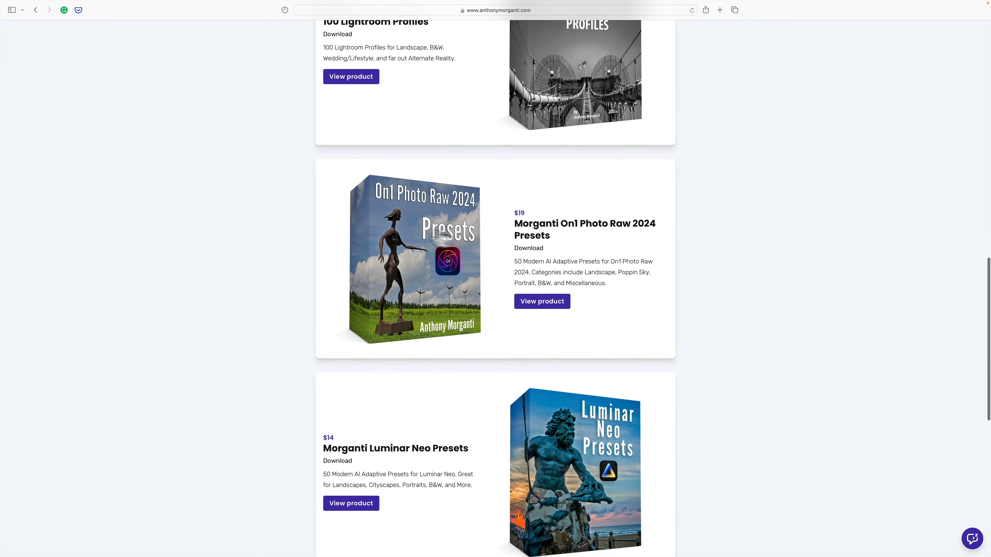
scroll(433, 236, "up", 15)
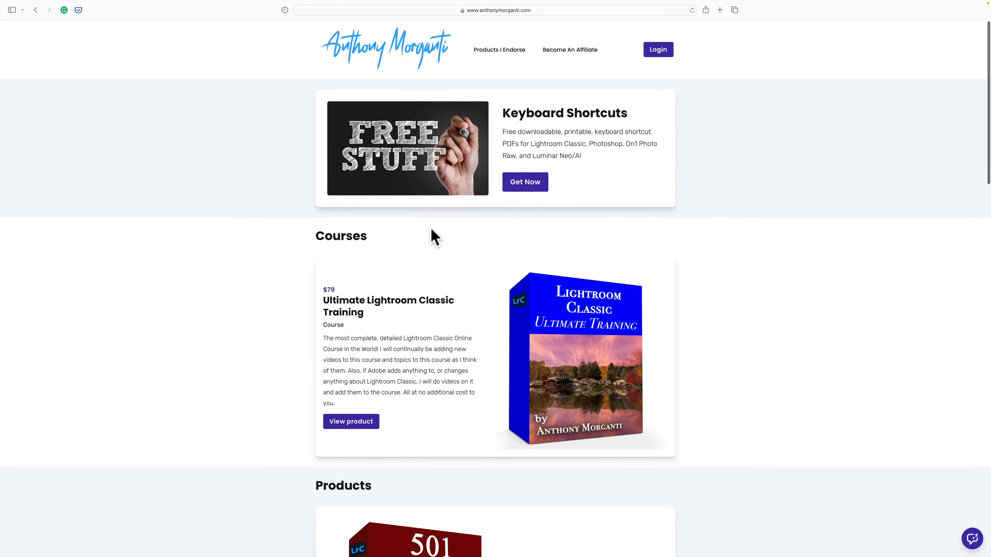
key("ctrl+Left")
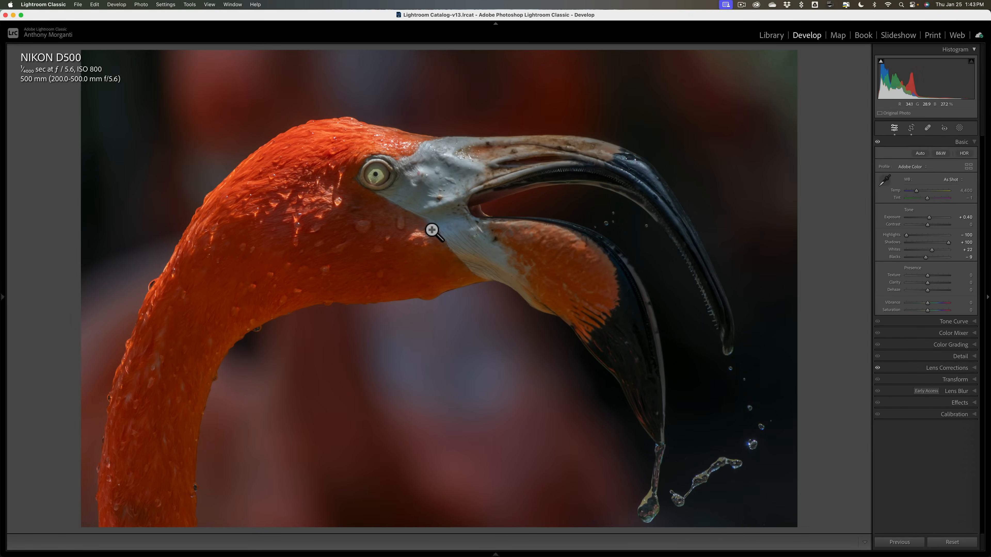
- Review the flamingo photo's file information, crop, and sharpening and noise reduction settings
key("i")
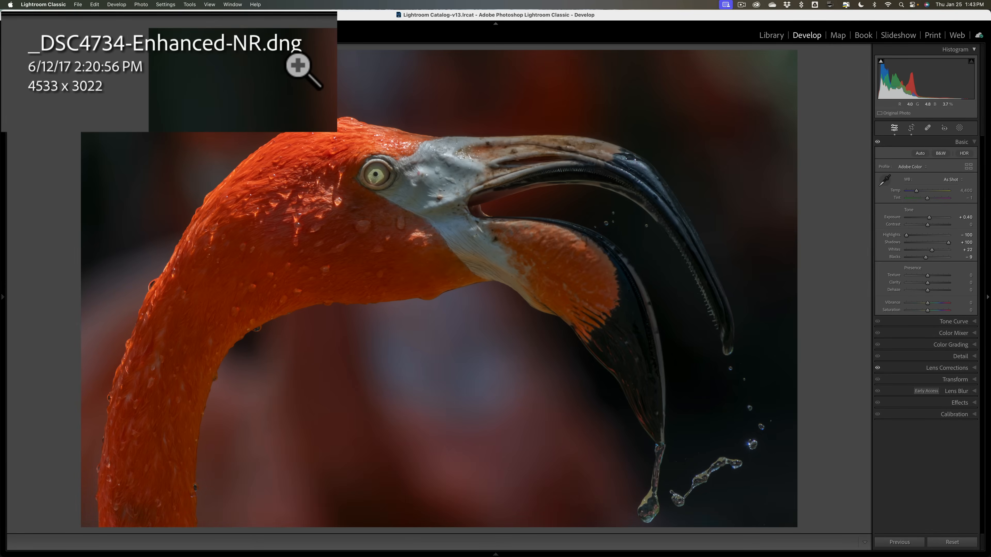
key("i")
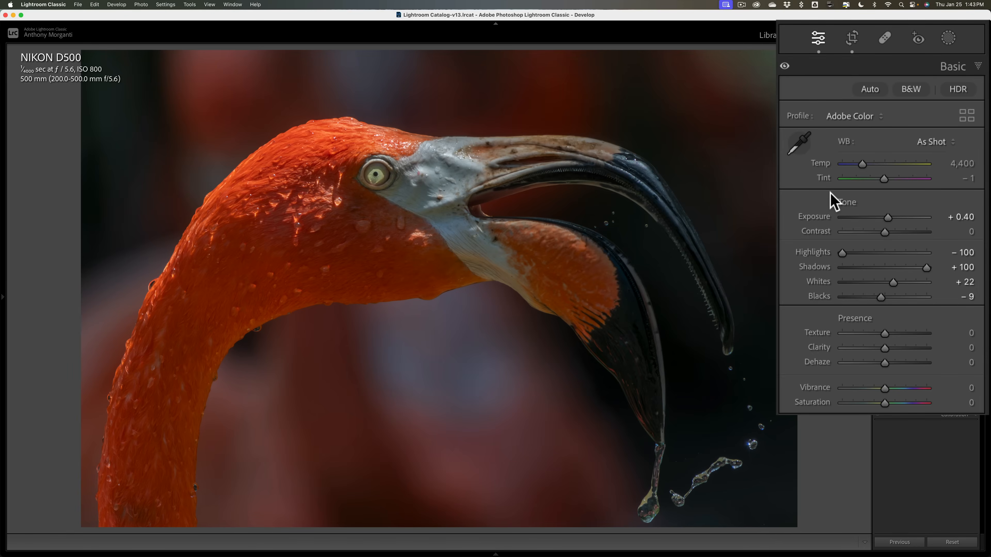
left_click(852, 39)
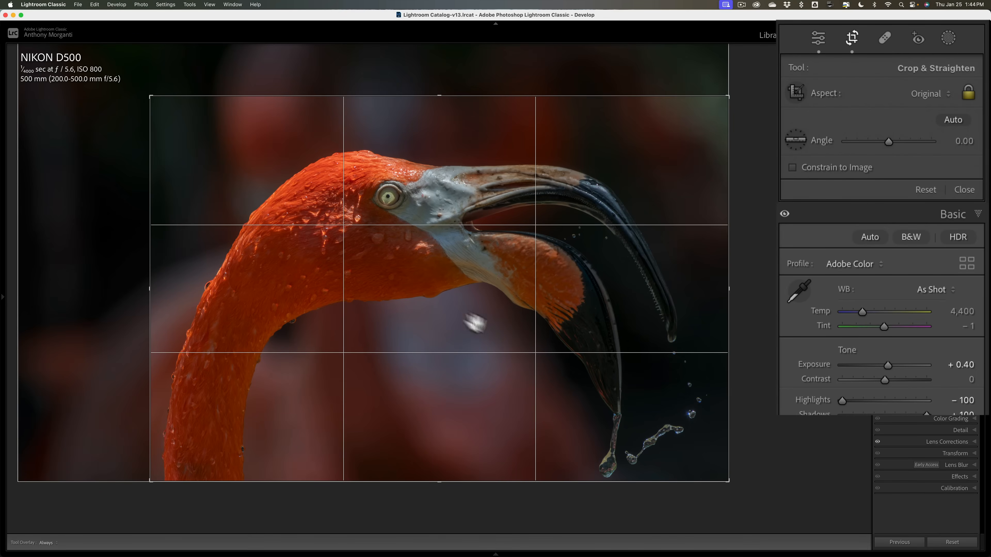
left_click(852, 36)
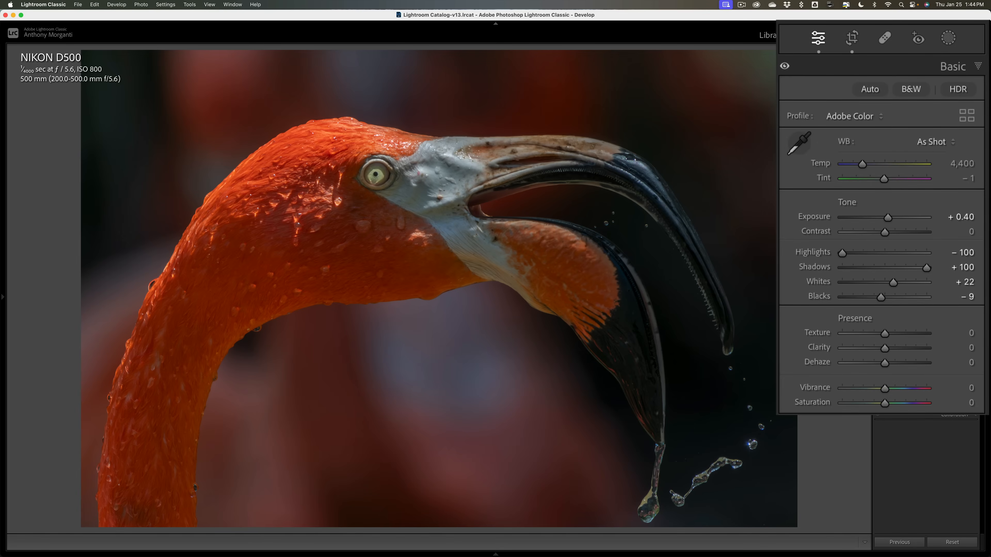
key("super+5")
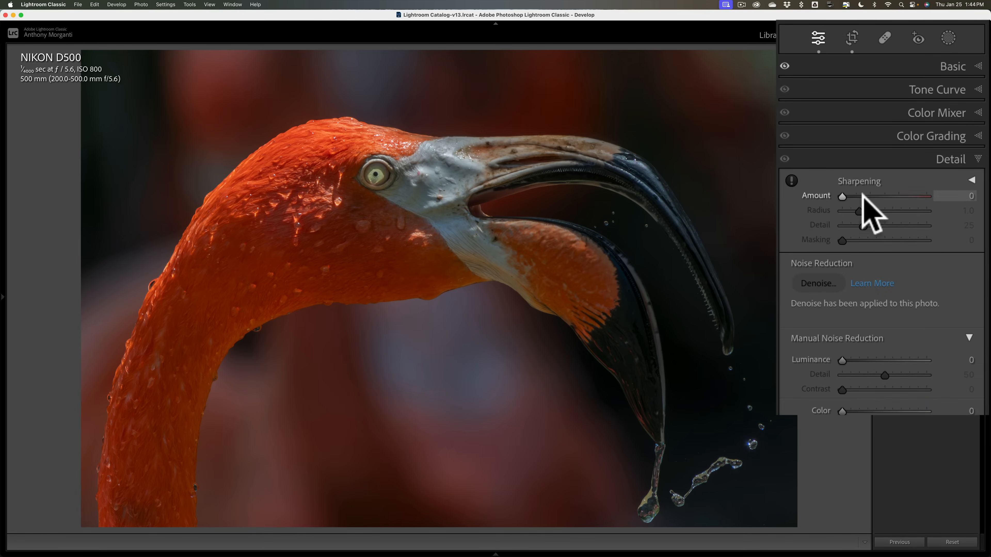
left_click(952, 159)
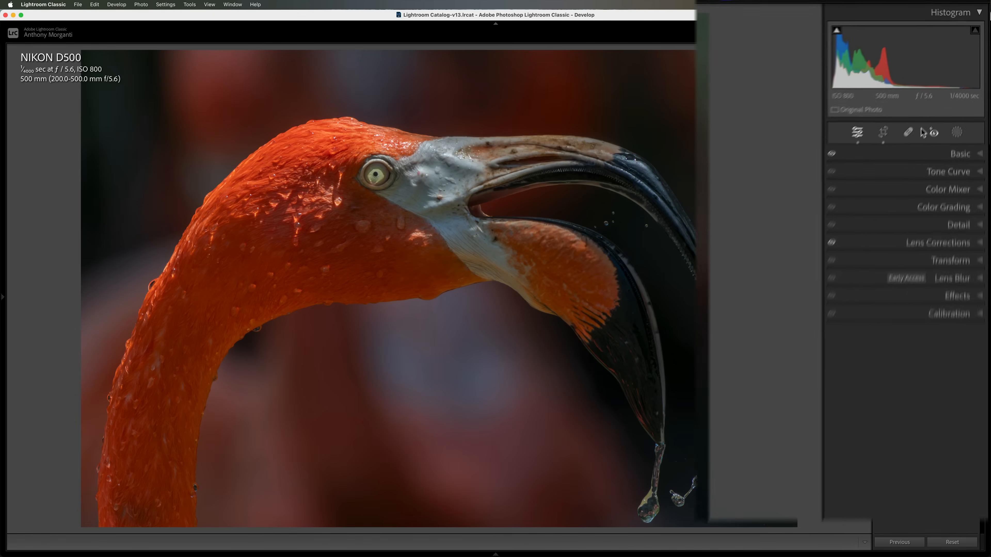
- Create a Select Subject mask on the flamingo and subtract a Select Background selection from it
left_click(956, 133)
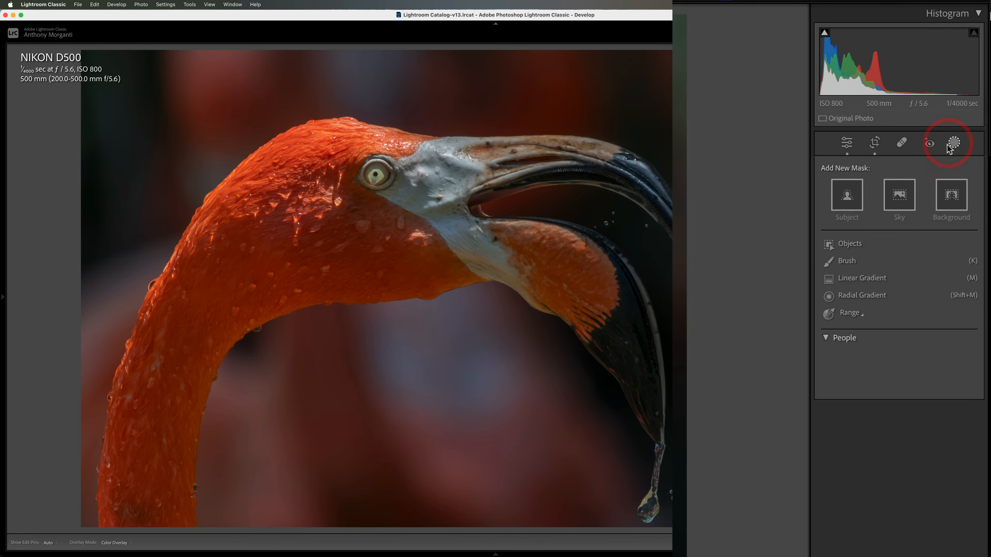
left_click(853, 190)
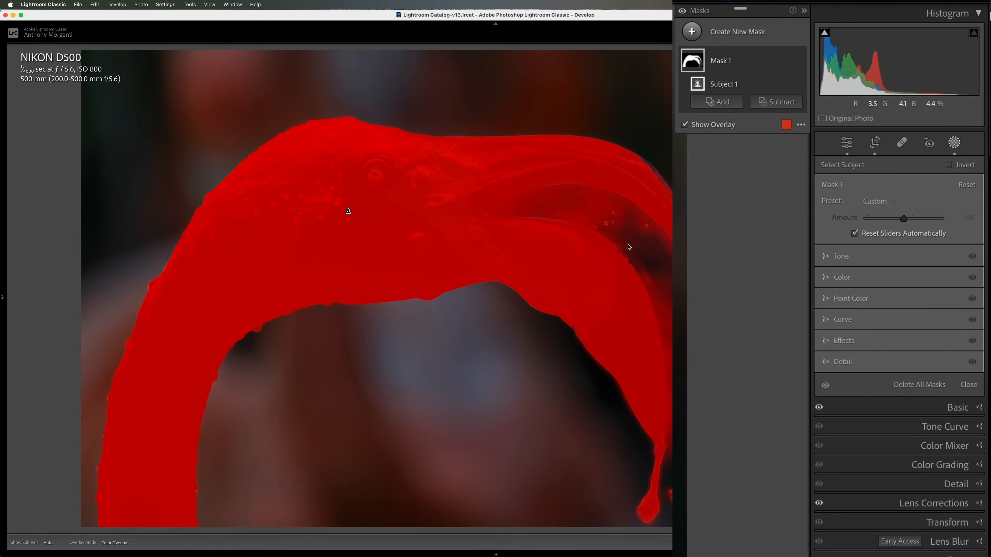
left_click(766, 109)
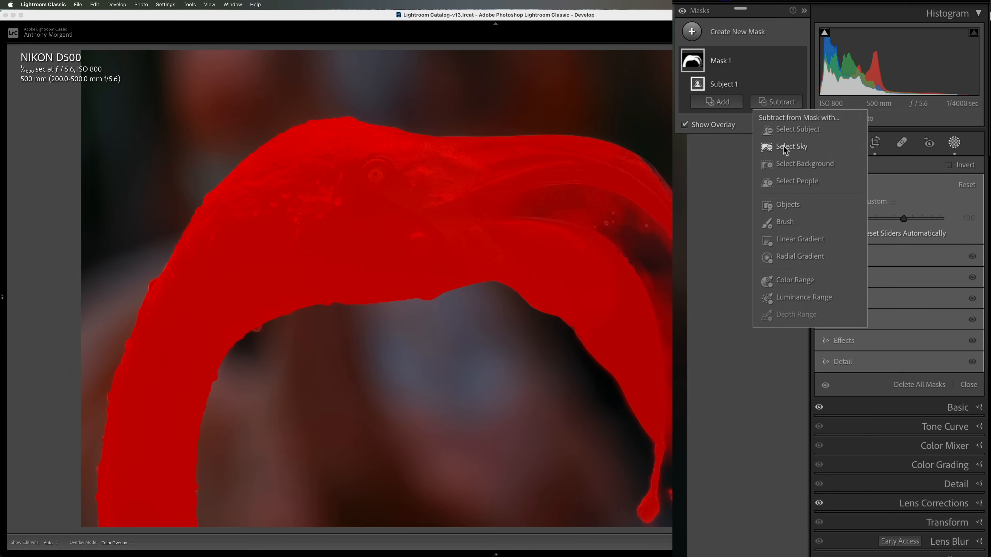
left_click(785, 163)
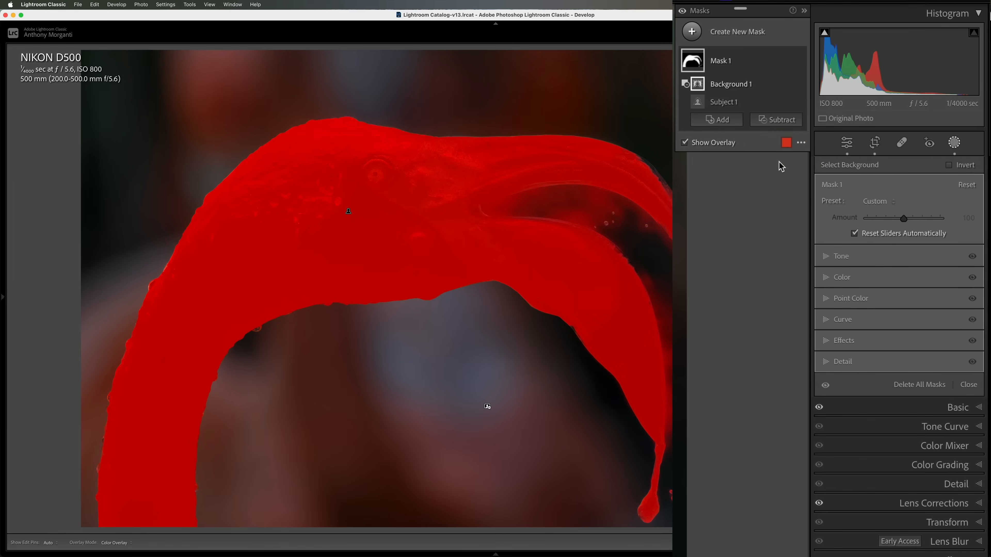
- Subtract the gap inside the flamingo's open bill from Mask 1 using a size 3 brush with Auto Mask on
left_click(762, 122)
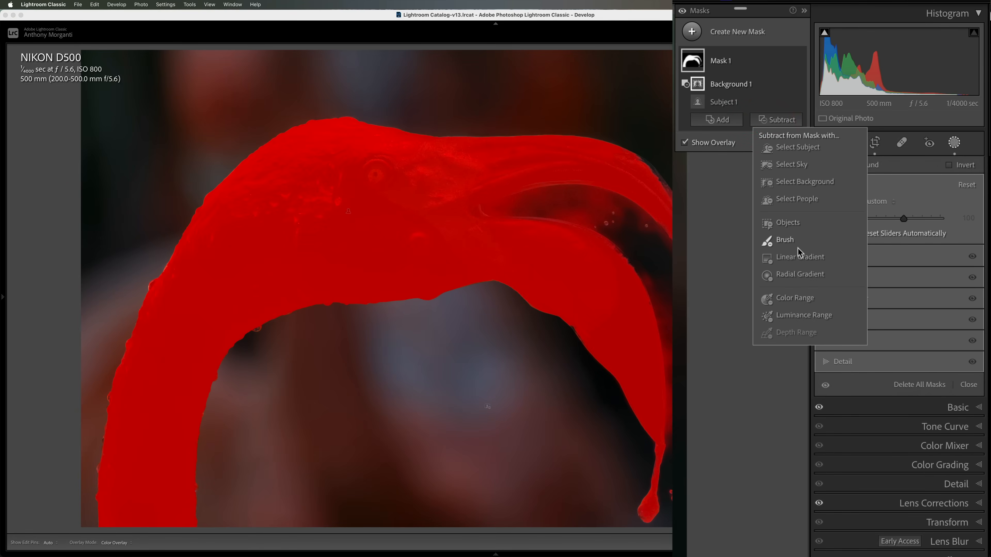
left_click(787, 242)
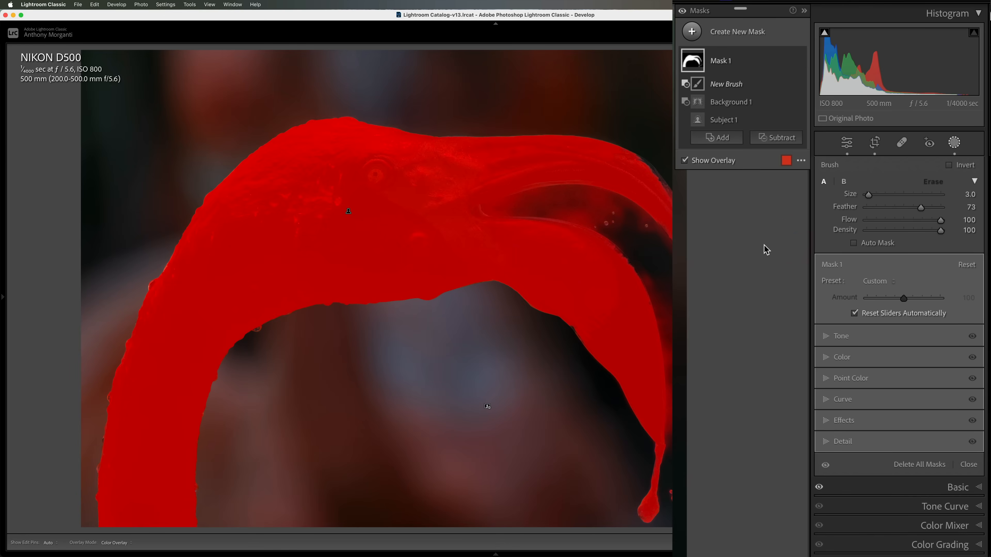
left_click(853, 244)
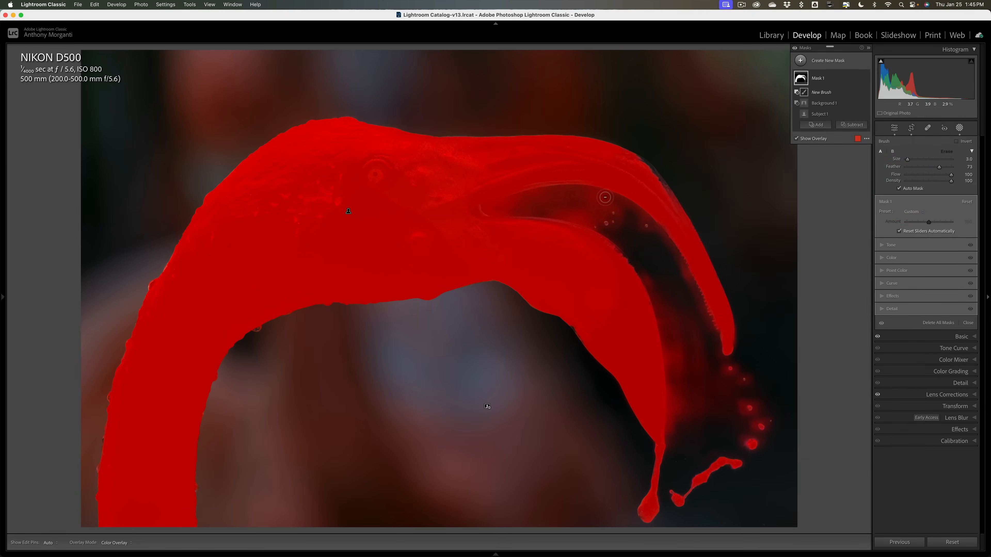
key("h")
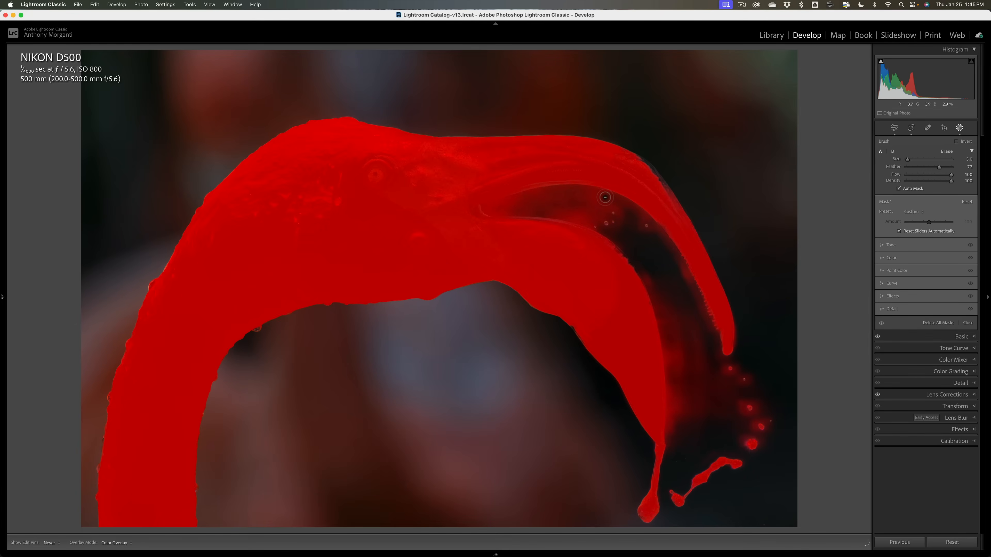
mouse_move(605, 197)
left_mouse_down()
mouse_move(517, 198)
mouse_move(648, 208)
mouse_move(637, 211)
mouse_move(656, 237)
mouse_move(590, 208)
mouse_move(492, 209)
mouse_move(516, 201)
mouse_move(493, 207)
mouse_move(582, 218)
left_mouse_up()
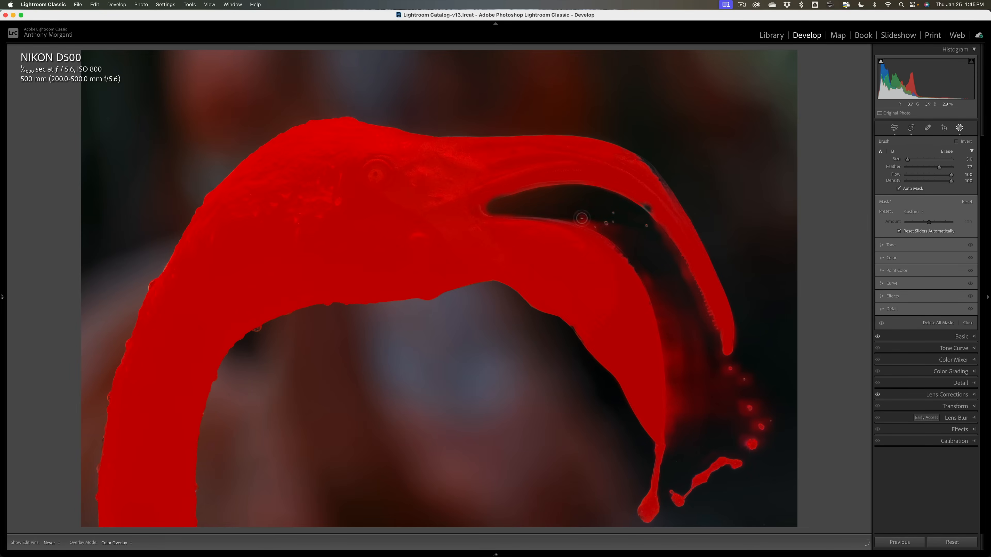
key("h")
- Enlarge the subtracting brush to size 5 and remove the remaining mask spill between the bill tips
key("bracketright")
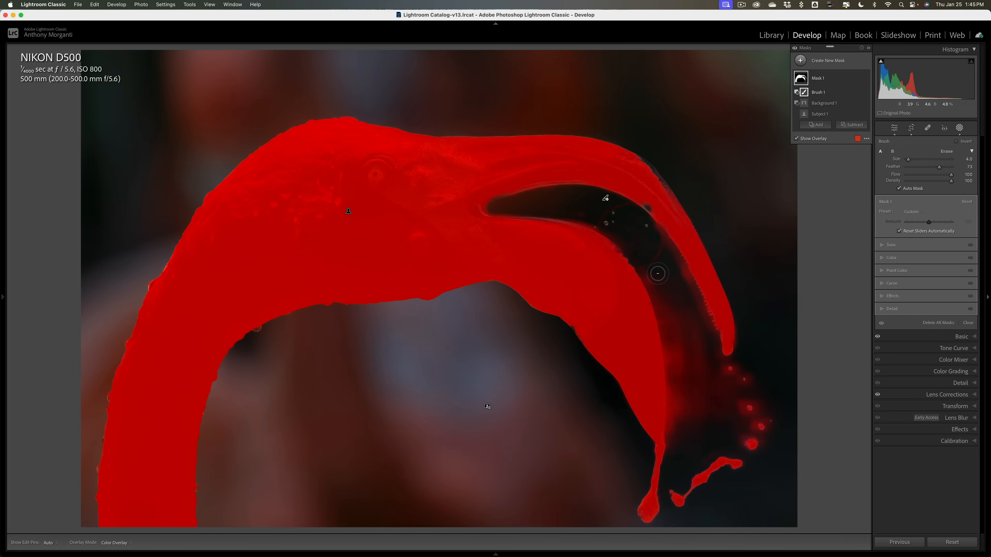
key("h")
key("bracketright")
mouse_move(657, 274)
left_mouse_down()
mouse_move(680, 357)
mouse_move(691, 320)
left_mouse_up()
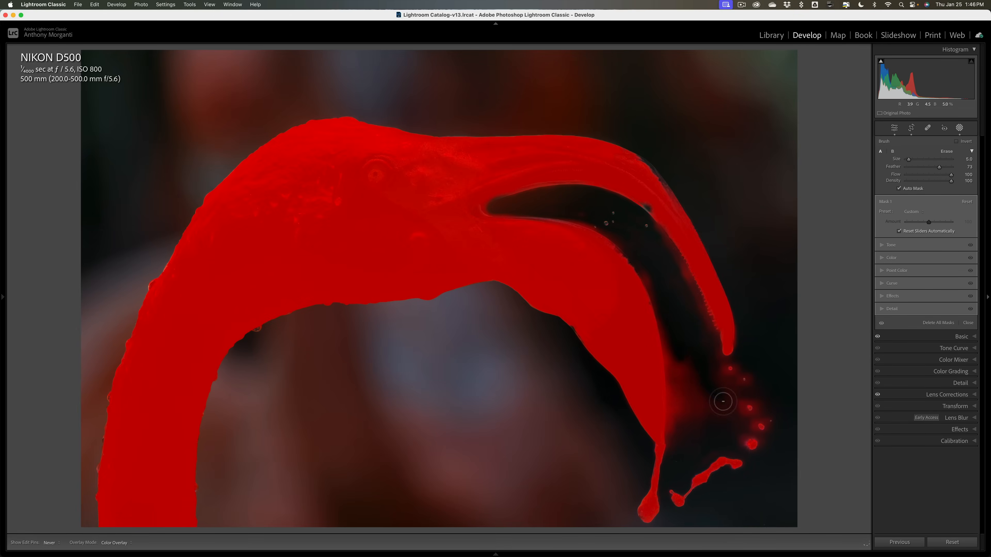
mouse_move(723, 401)
left_mouse_down()
mouse_move(692, 379)
mouse_move(698, 432)
mouse_move(721, 415)
mouse_move(696, 413)
mouse_move(683, 365)
mouse_move(689, 441)
mouse_move(680, 438)
mouse_move(667, 323)
mouse_move(640, 254)
mouse_move(662, 262)
mouse_move(707, 319)
mouse_move(707, 334)
mouse_move(651, 240)
mouse_move(667, 254)
mouse_move(579, 209)
left_mouse_up()
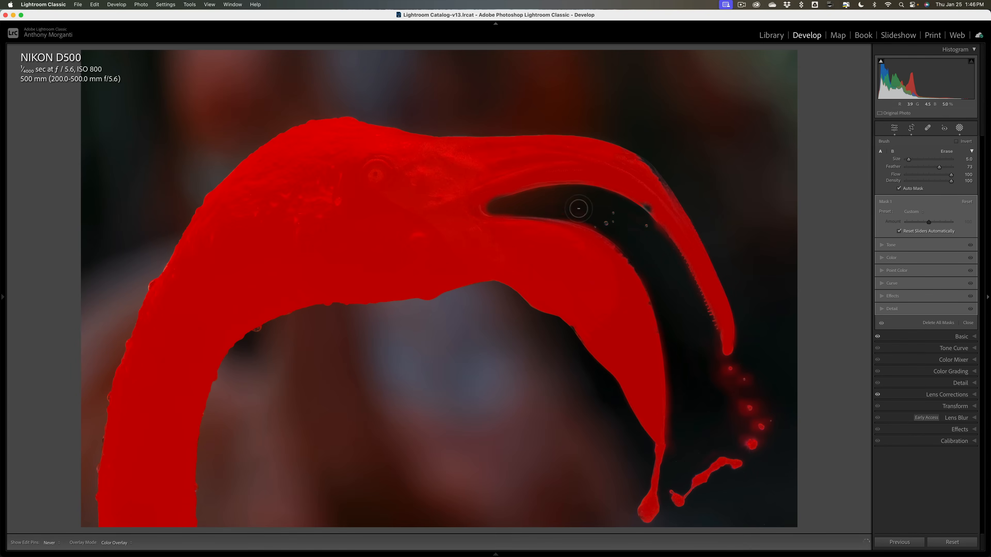
key("h")
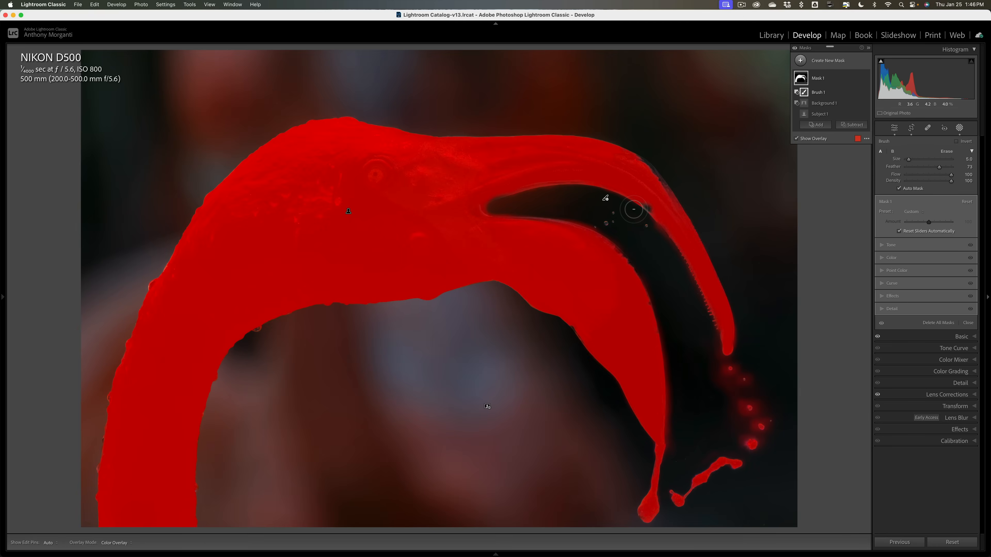
key("alt")
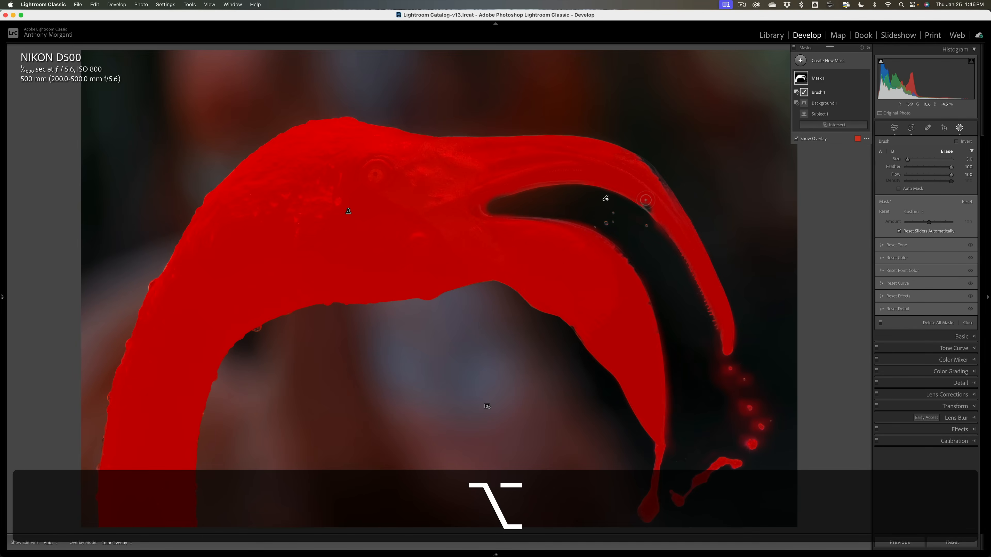
key("h")
key("h")
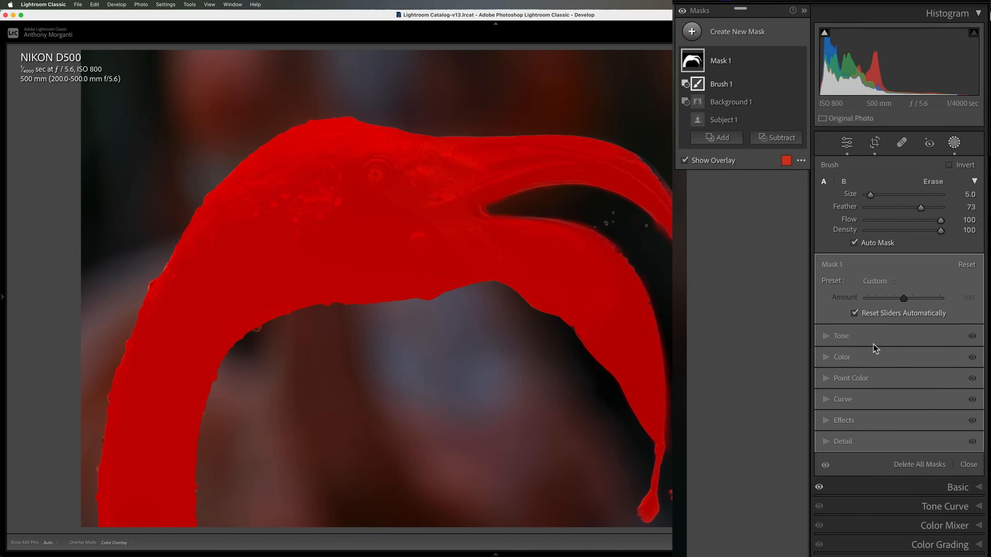
- Set Mask 1's Texture to 22 and Clarity to 20 in the Effects adjustments
left_click(831, 422)
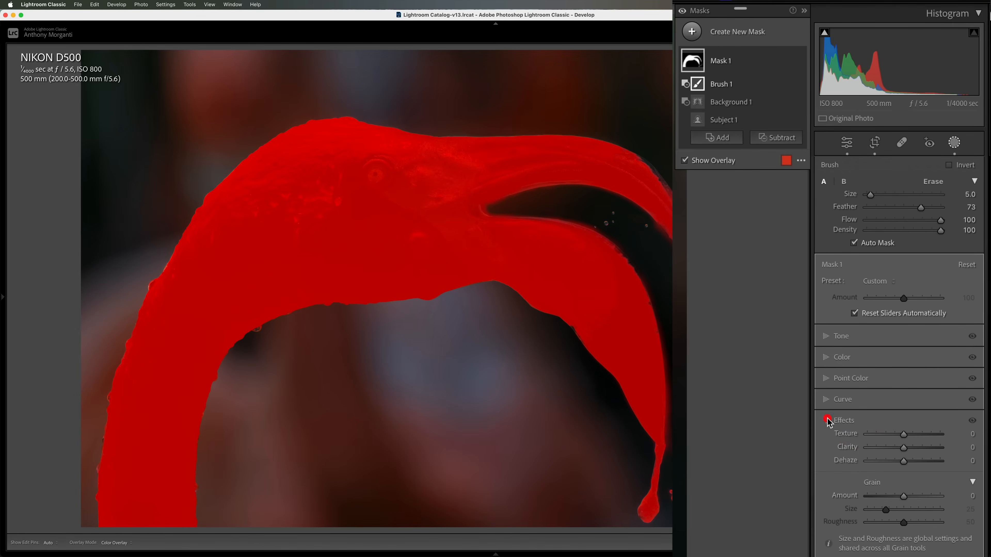
left_click_drag(903, 435, 911, 449)
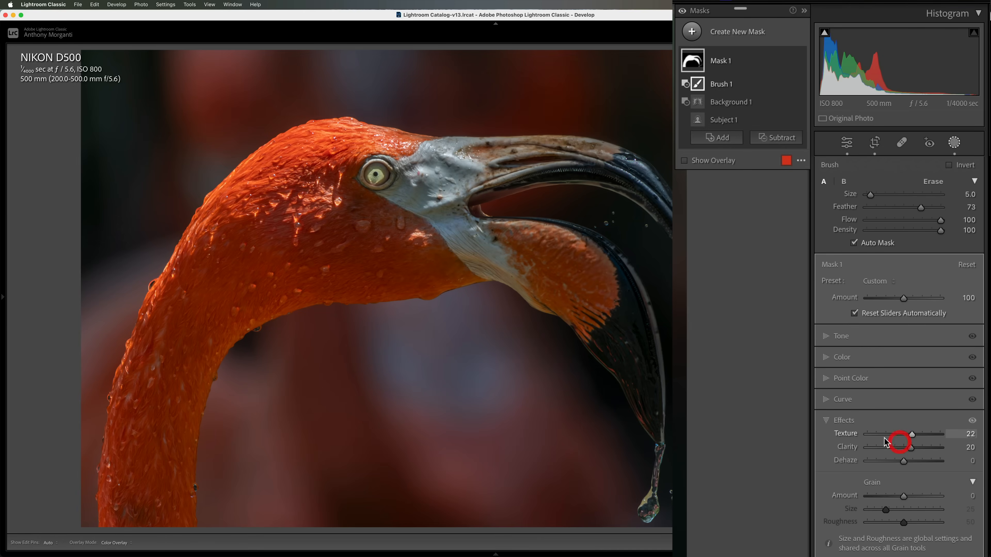
- Set Mask 1's Sharpness to 16 in its Detail adjustments to sharpen the flamingo
left_click(829, 338)
left_click(829, 338)
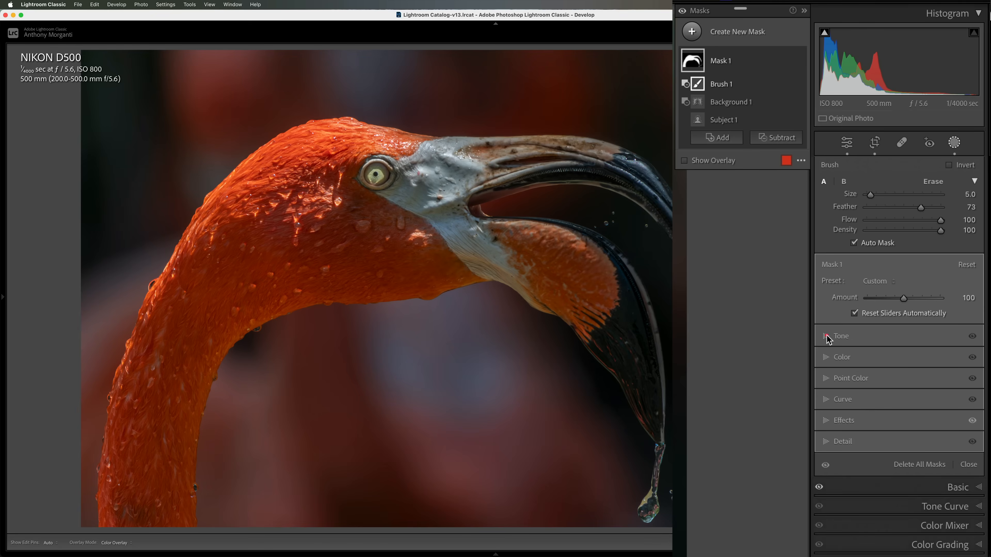
left_click(827, 337)
left_click(823, 335)
left_click(823, 422)
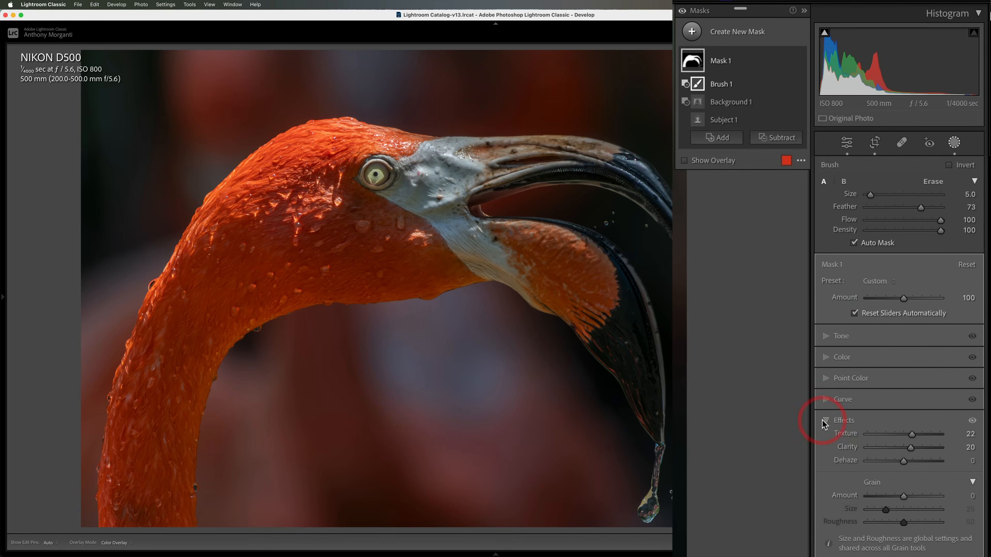
left_click(823, 424)
left_click(825, 438)
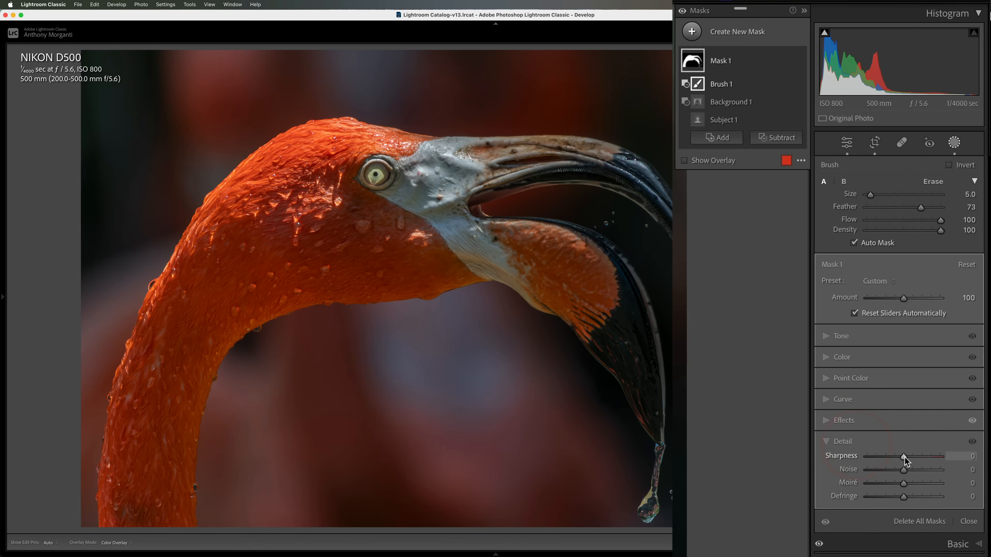
left_click_drag(904, 457, 914, 456)
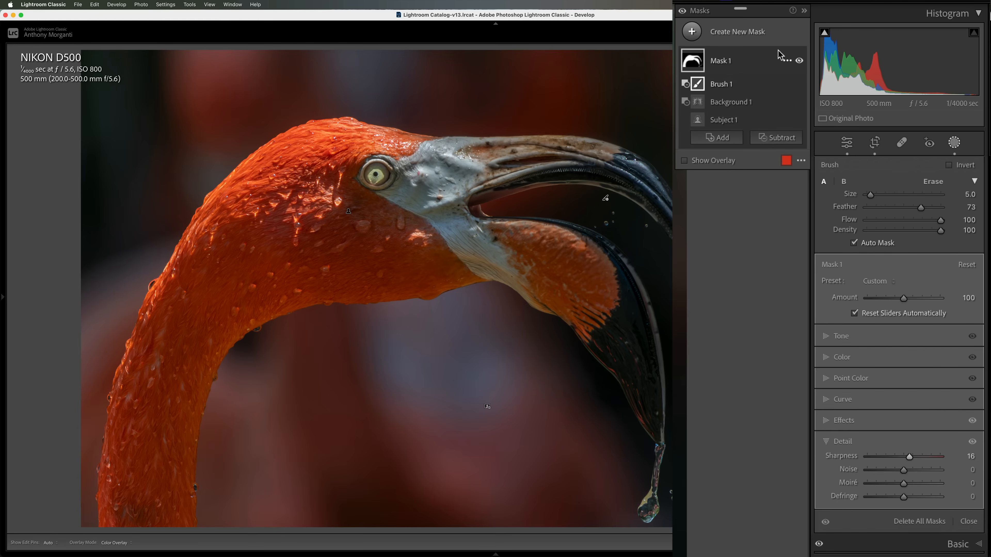
- Create a Select Background mask around the flamingo and set its Exposure to -0.52 and Saturation to -31
left_click(691, 31)
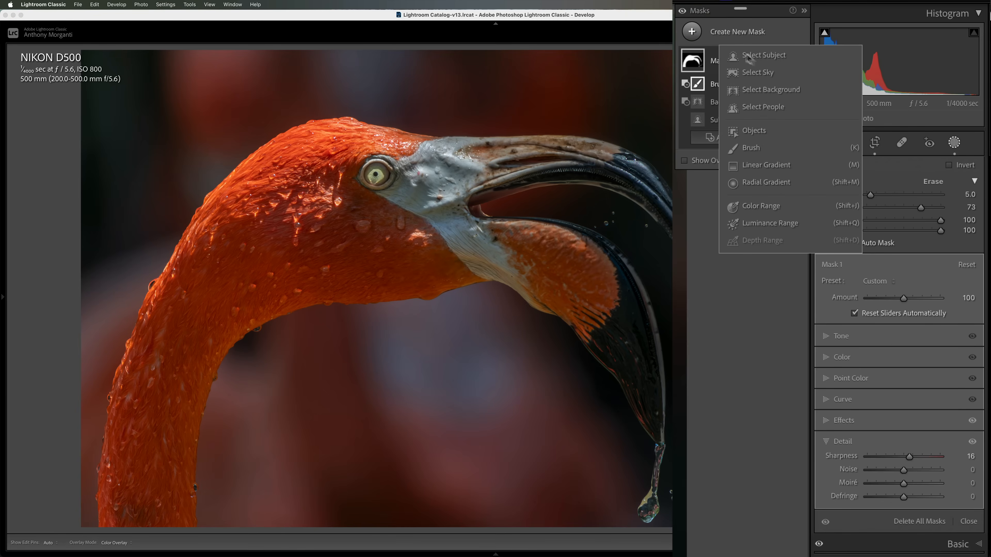
left_click(764, 90)
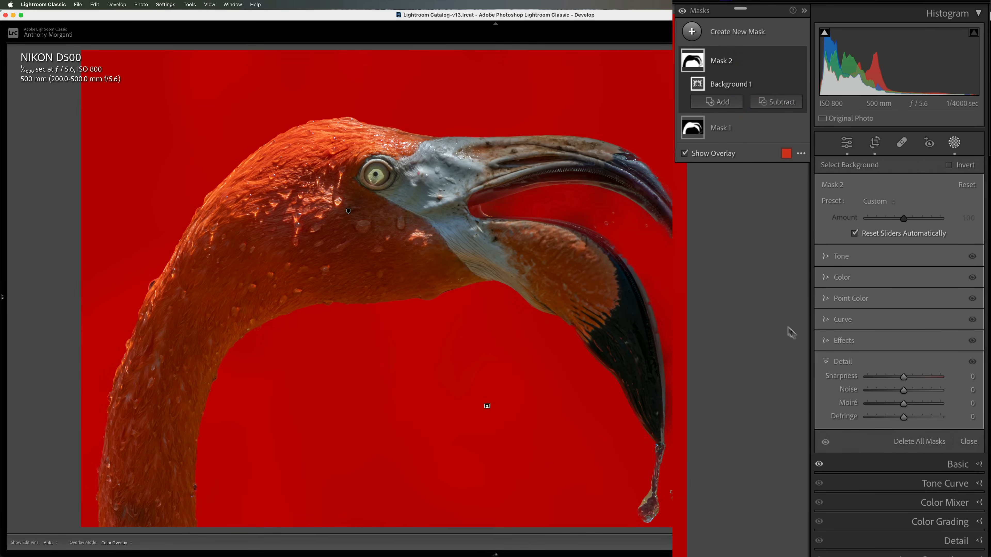
left_click(827, 257)
left_click_drag(903, 270, 899, 272)
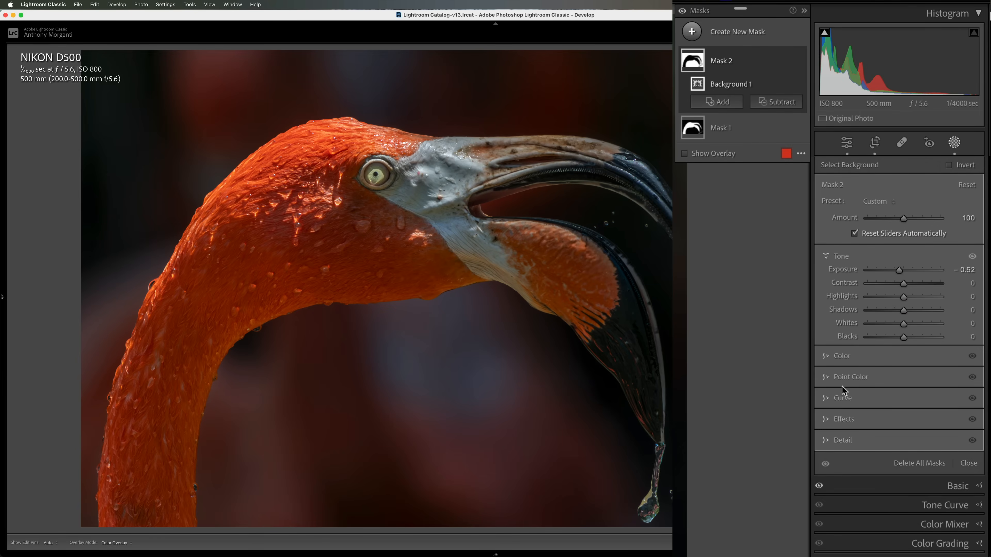
left_click(827, 357)
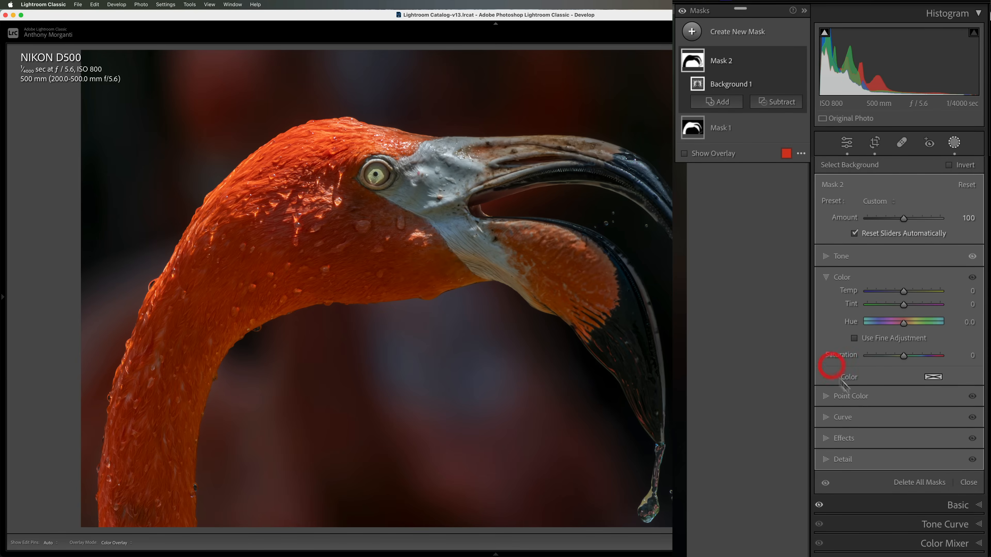
mouse_move(903, 356)
left_mouse_down()
mouse_move(702, 355)
mouse_move(894, 362)
left_mouse_up()
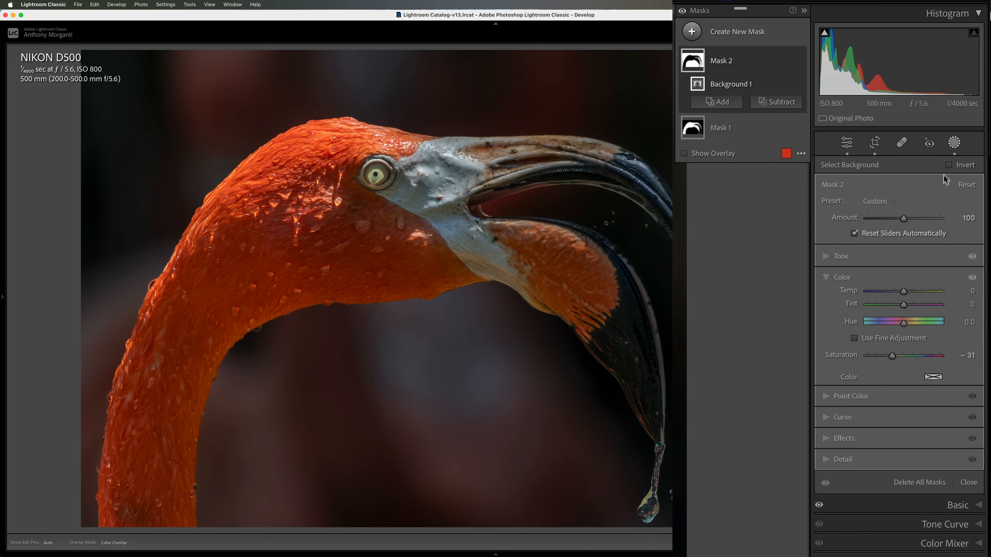
- Compare the flamingo photo with its before version and with all masks switched off and on, and leave masking
left_click(956, 143)
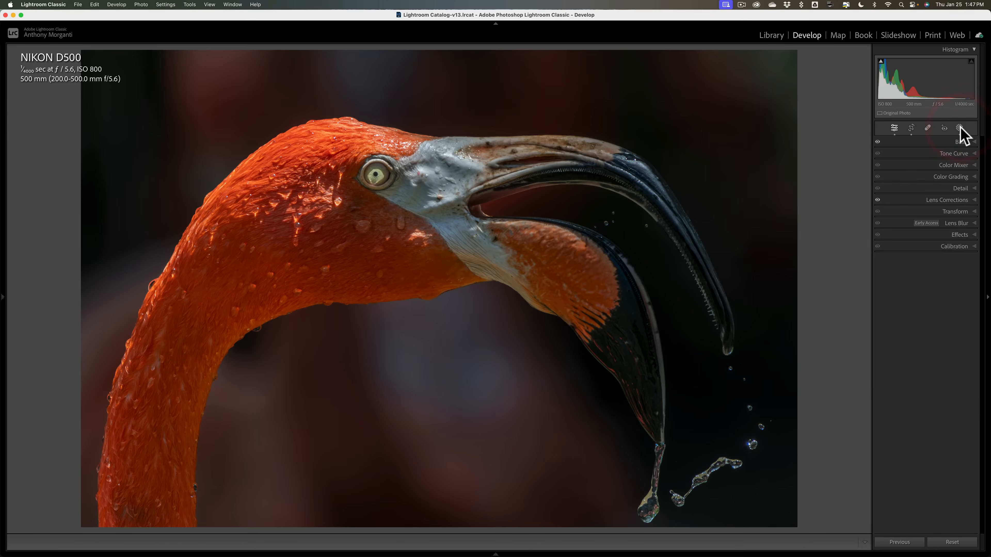
key("backslash")
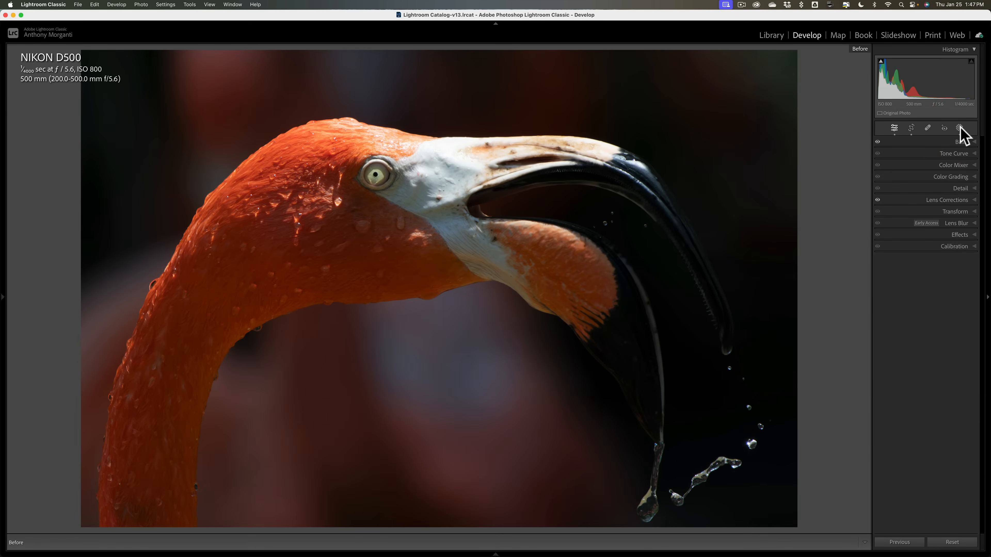
key("backslash")
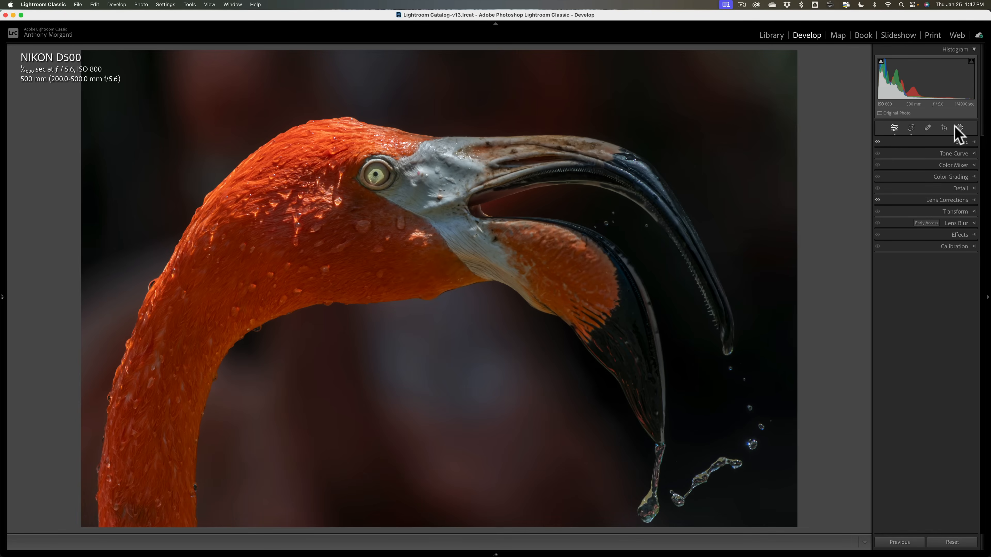
left_click(959, 129)
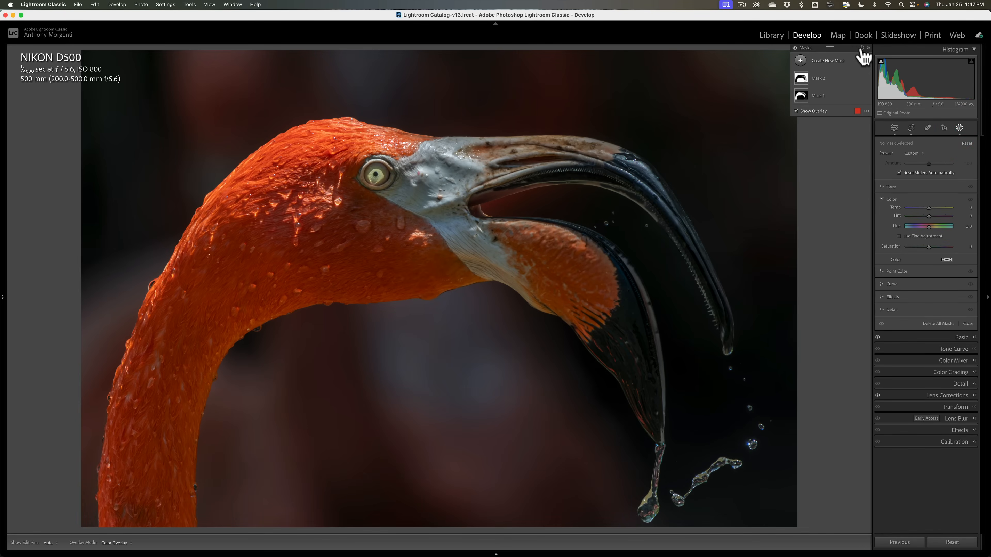
left_click(795, 48)
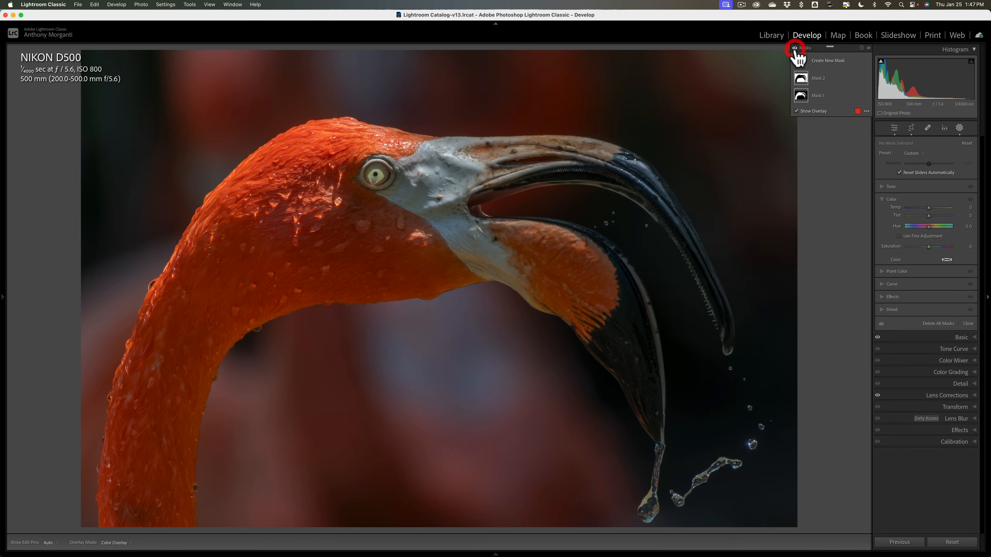
left_click(795, 48)
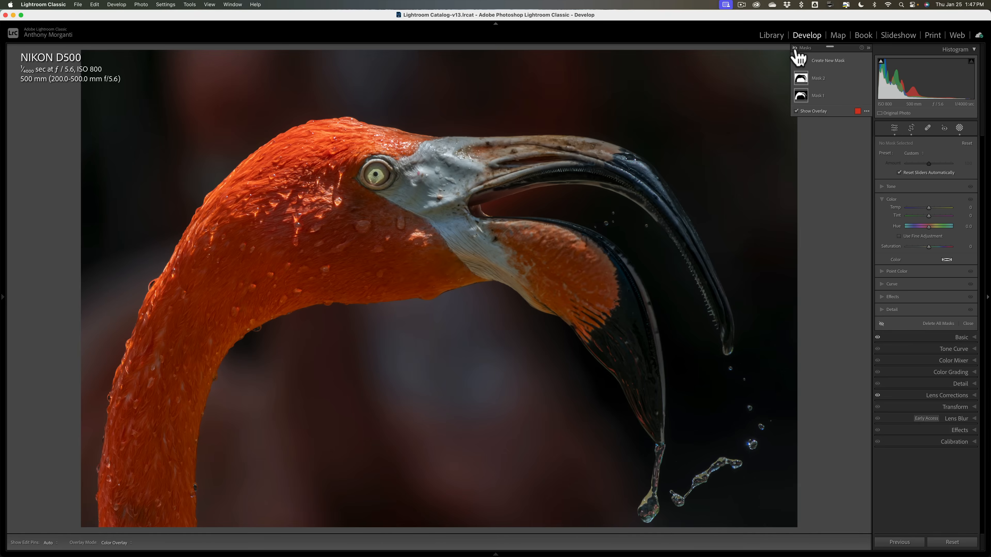
left_click(795, 49)
left_click(795, 49)
left_click(959, 127)
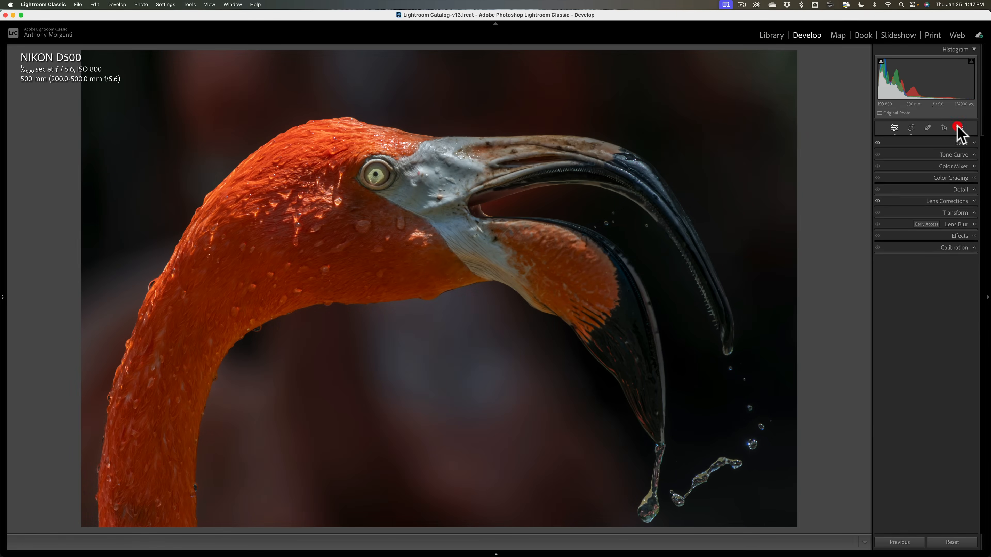
- Go to the next photo, the couple on the bench, and review its Lens Corrections and Basic settings
key("Right")
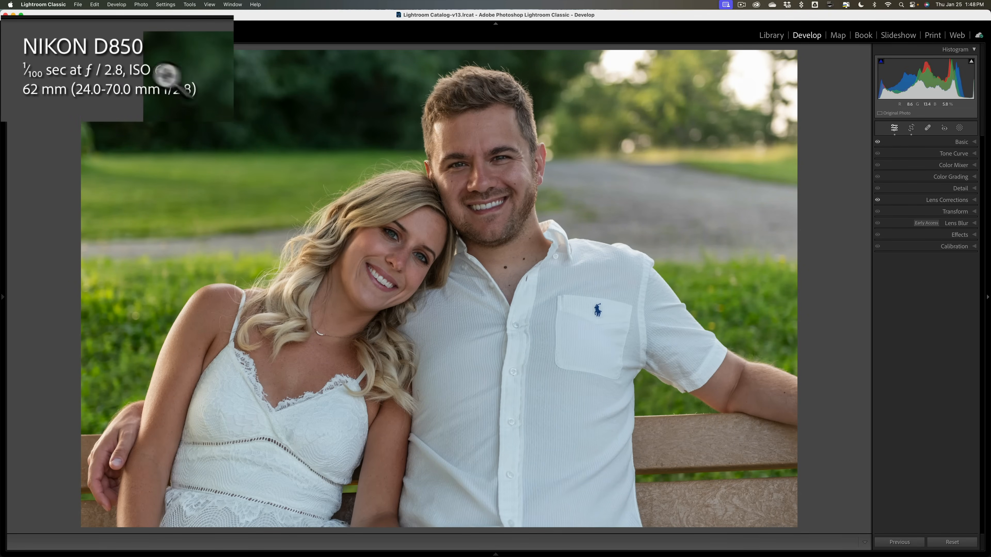
left_click(948, 199)
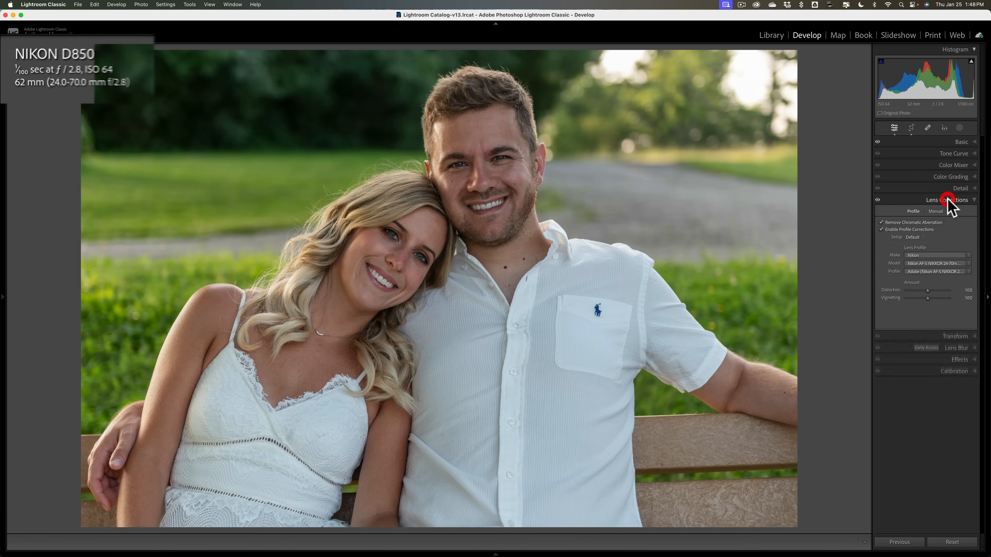
left_click(948, 198)
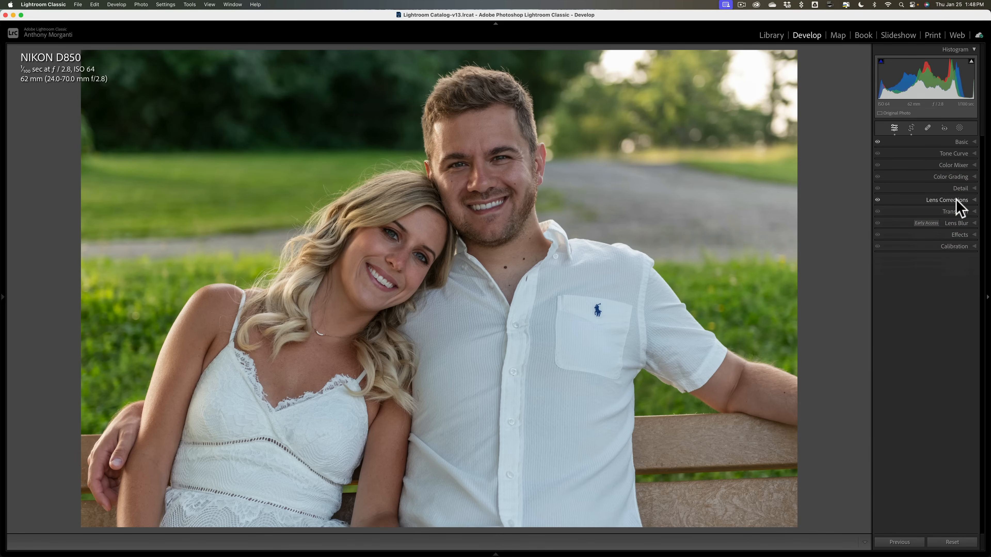
left_click(966, 142)
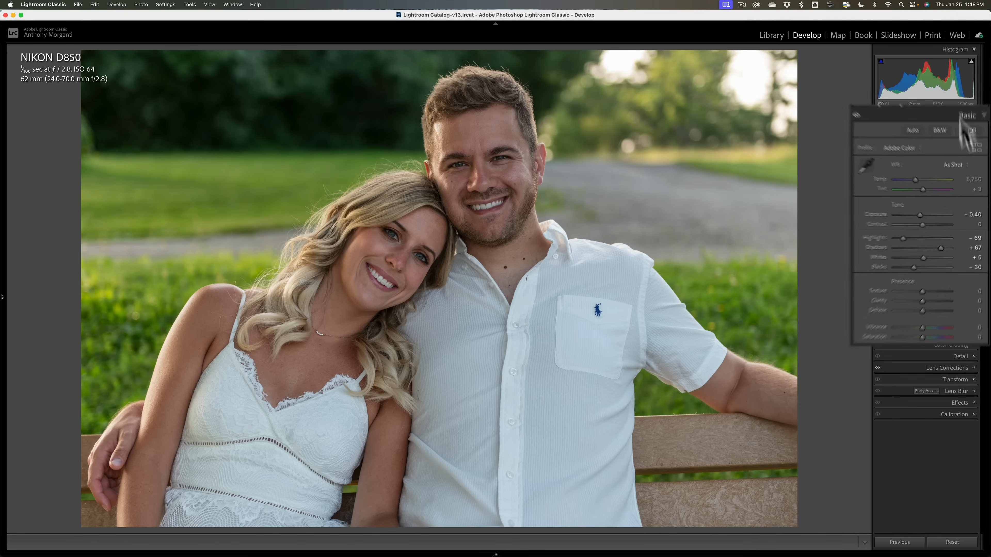
left_click(966, 143)
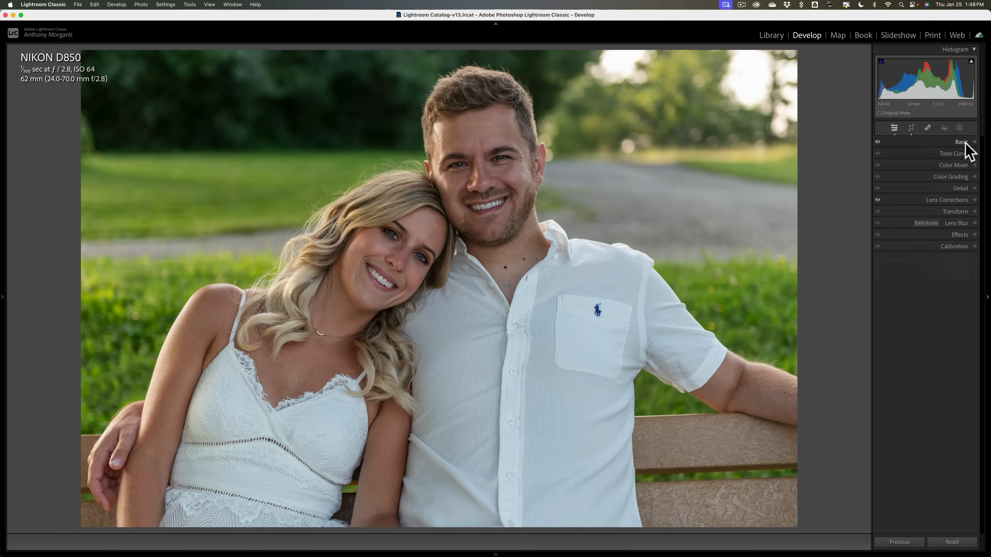
- Create a single People mask for Person 1, the woman, covering her Facial Skin and Body Skin
left_click(960, 128)
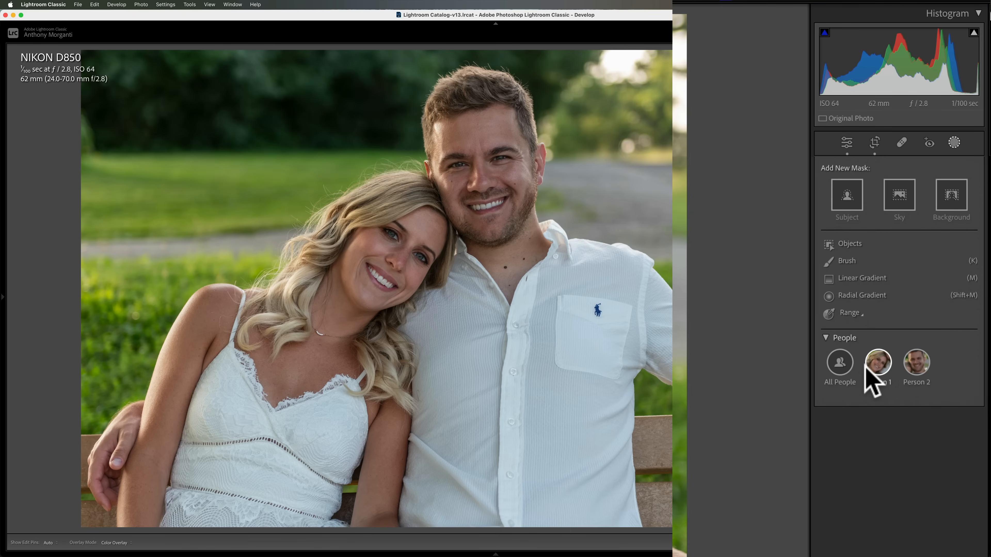
mouse_move(865, 369)
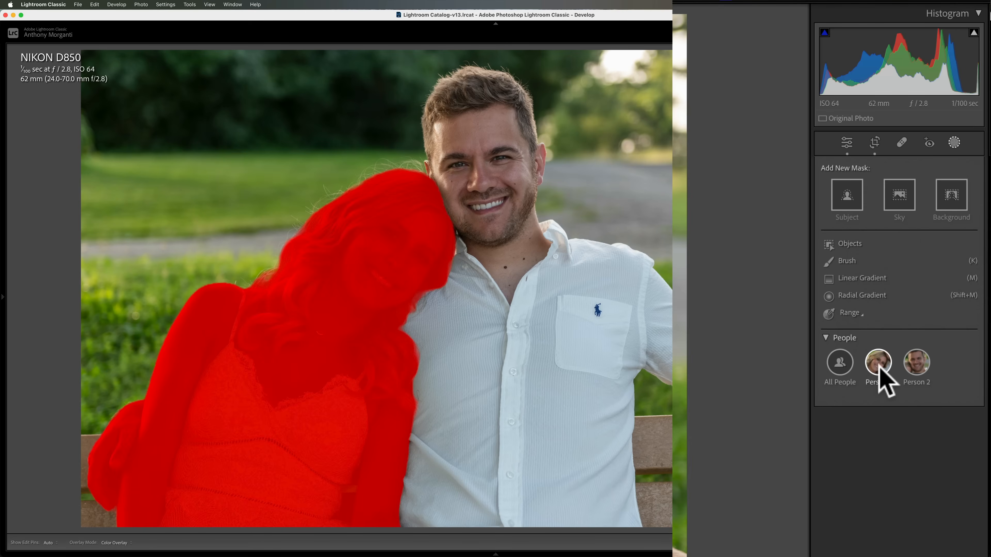
left_click(875, 361)
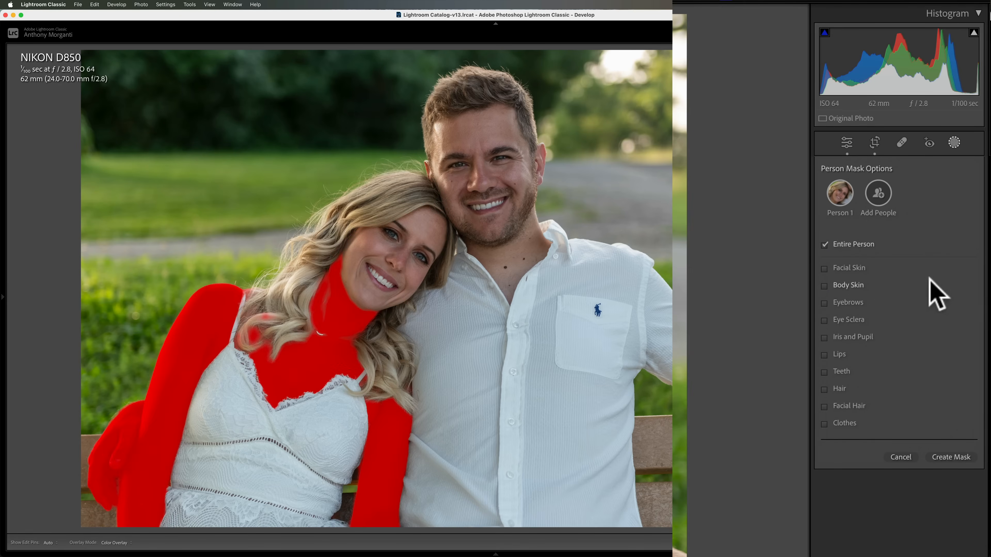
left_click(826, 268)
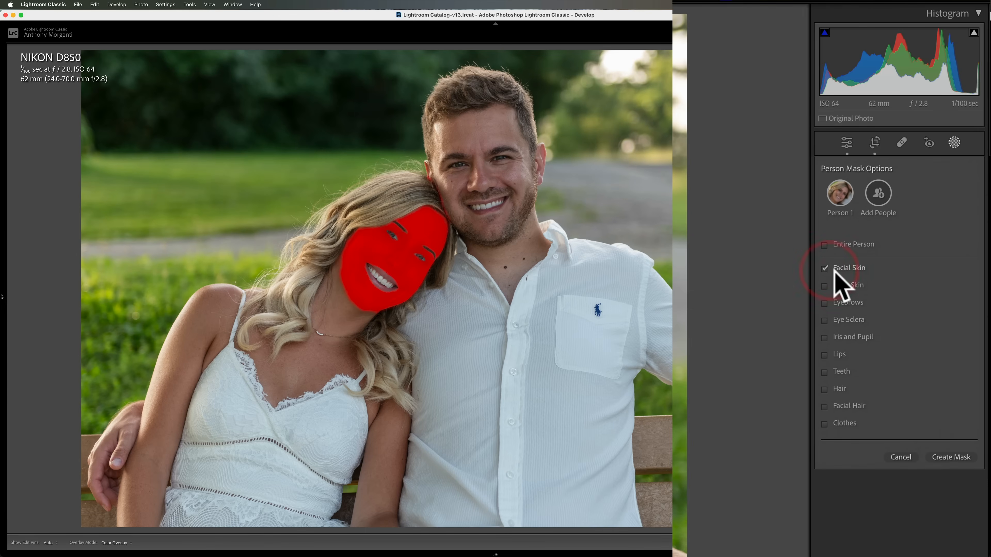
left_click(823, 286)
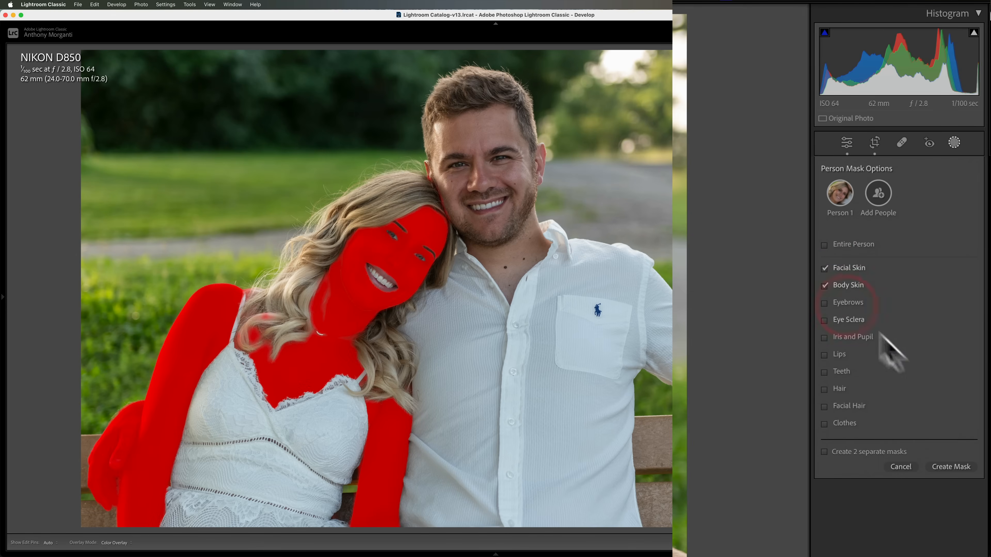
left_click(951, 466)
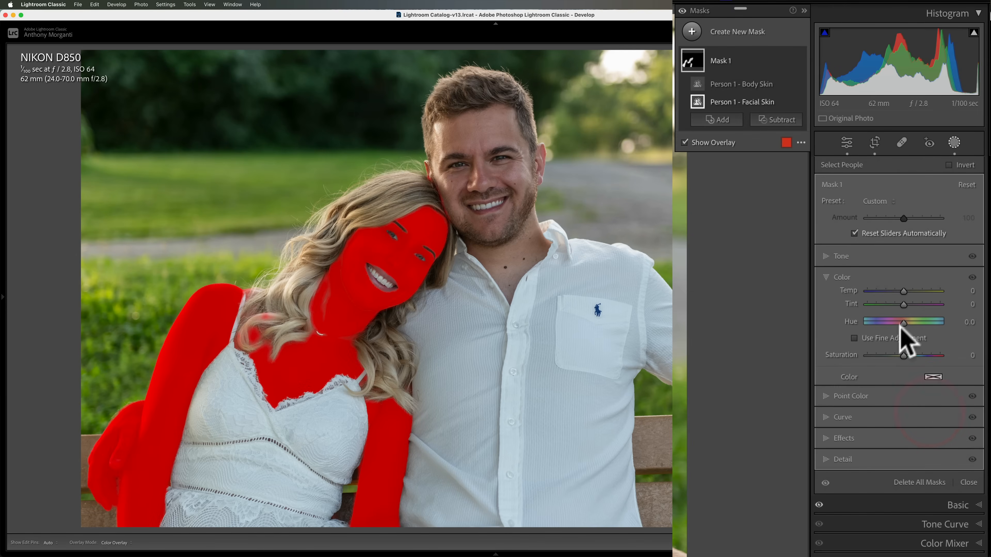
- Set the woman's skin mask to Exposure 0.15 and Saturation 13
left_click(855, 257)
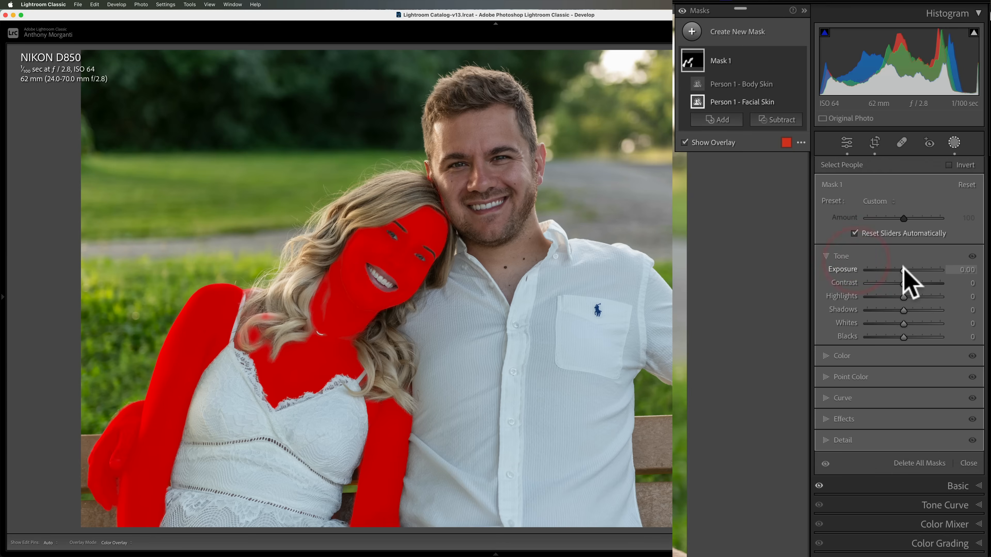
left_click_drag(904, 267, 905, 268)
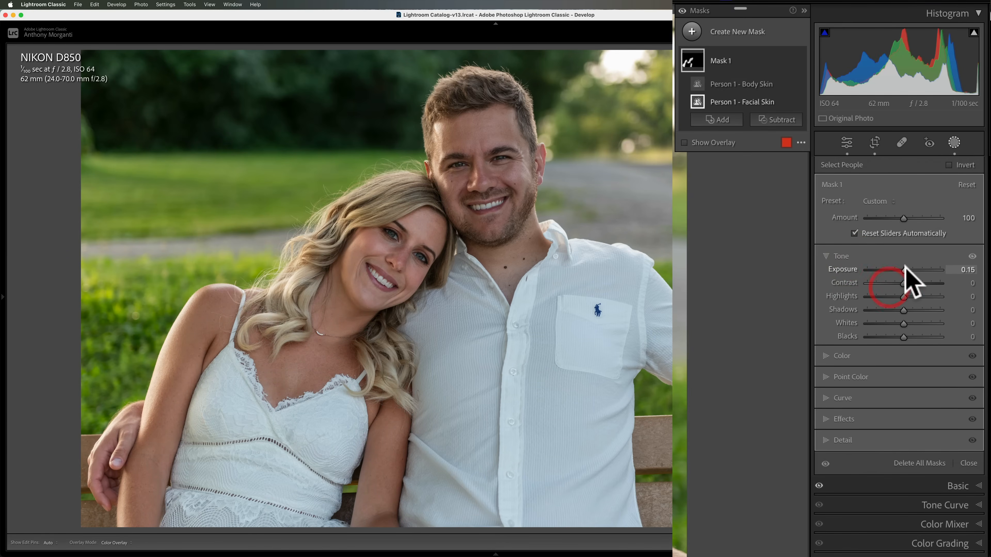
left_click(835, 356)
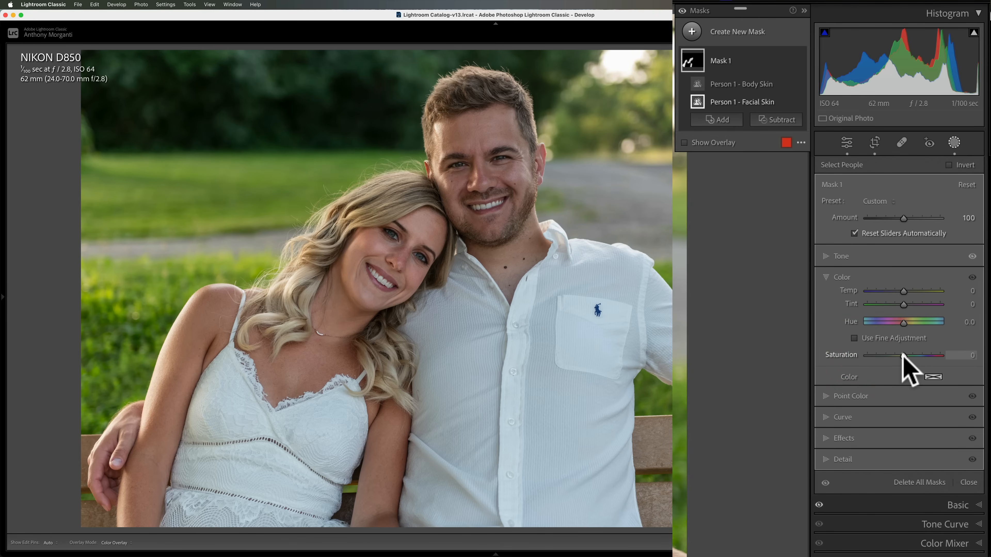
mouse_move(903, 354)
left_mouse_down()
mouse_move(921, 354)
mouse_move(908, 355)
left_mouse_up()
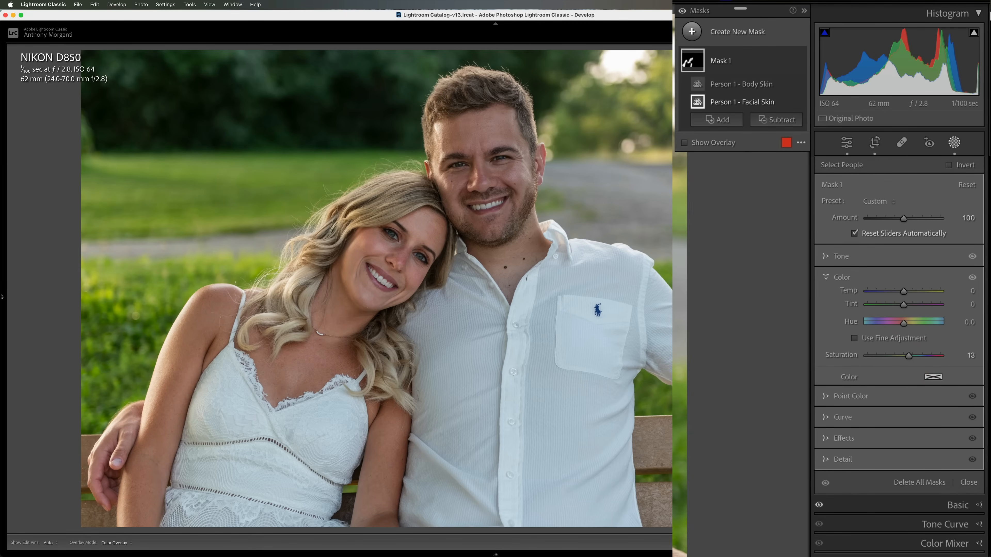
- Create a new People mask for Person 1, the woman, covering only her Teeth
left_click(694, 31)
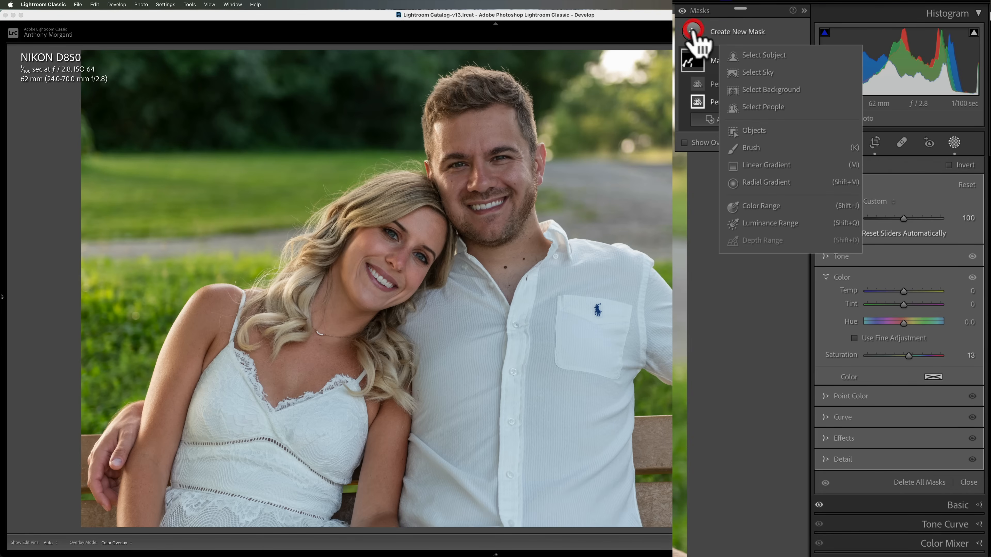
left_click(759, 106)
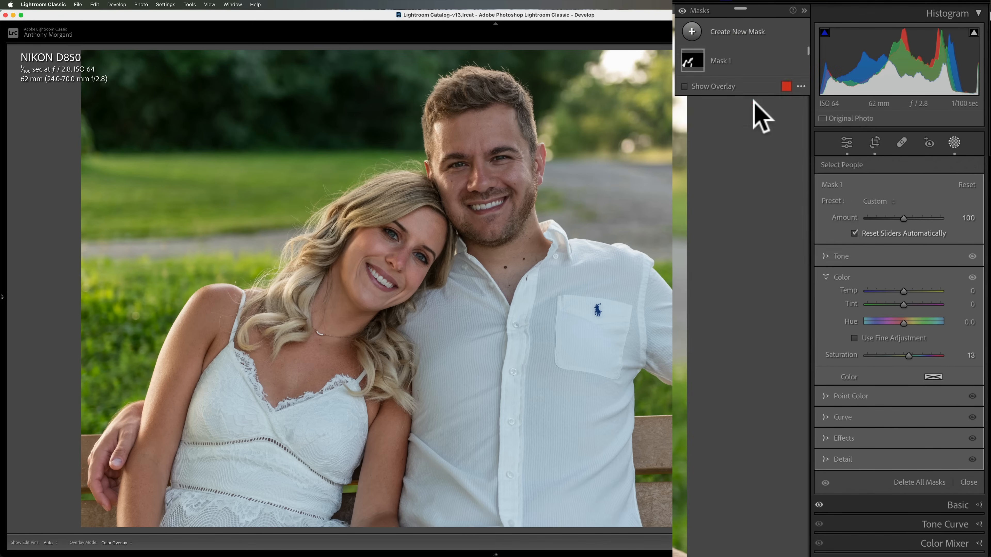
left_click(876, 193)
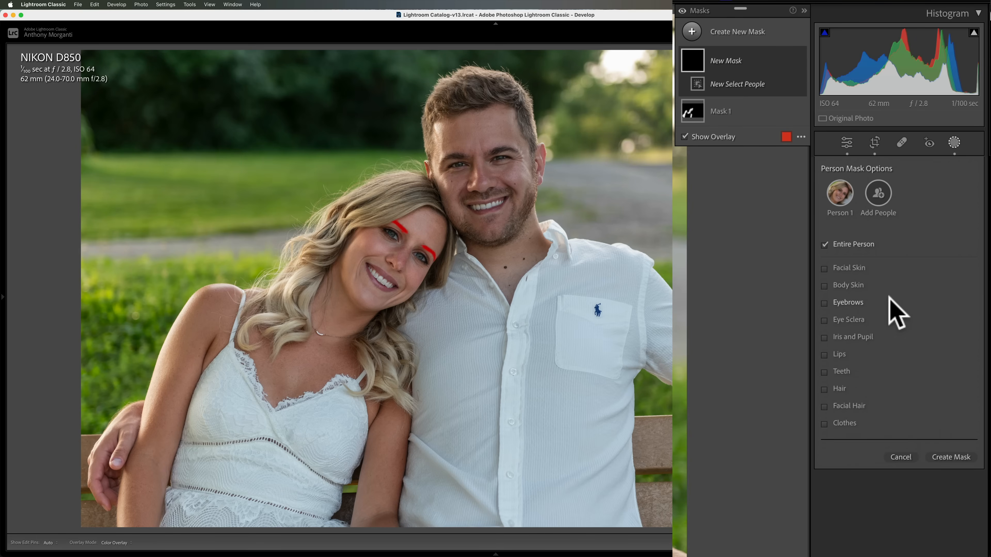
left_click(829, 372)
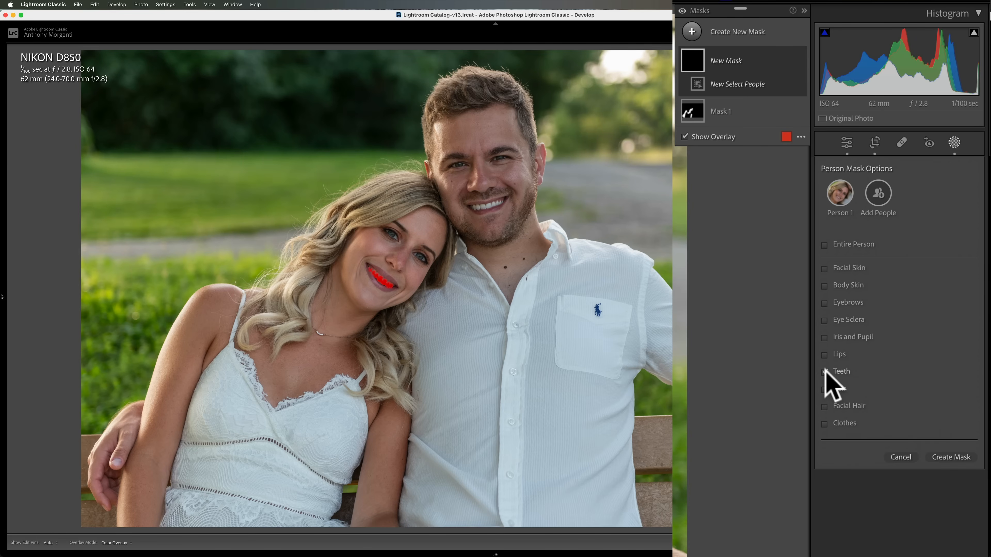
left_click(946, 456)
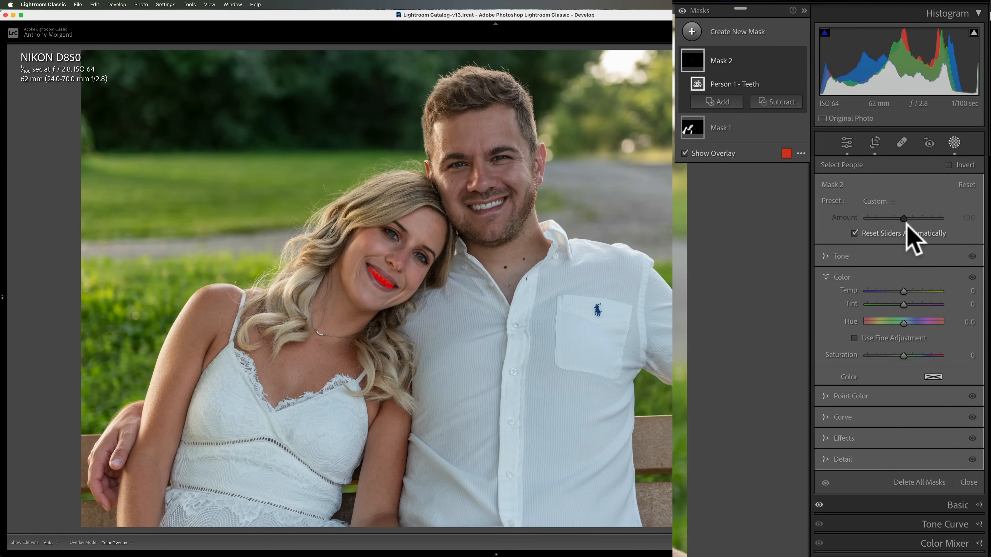
- Apply the Teeth Whitening preset to the woman's teeth mask and set its Exposure to 0.20
left_click(885, 202)
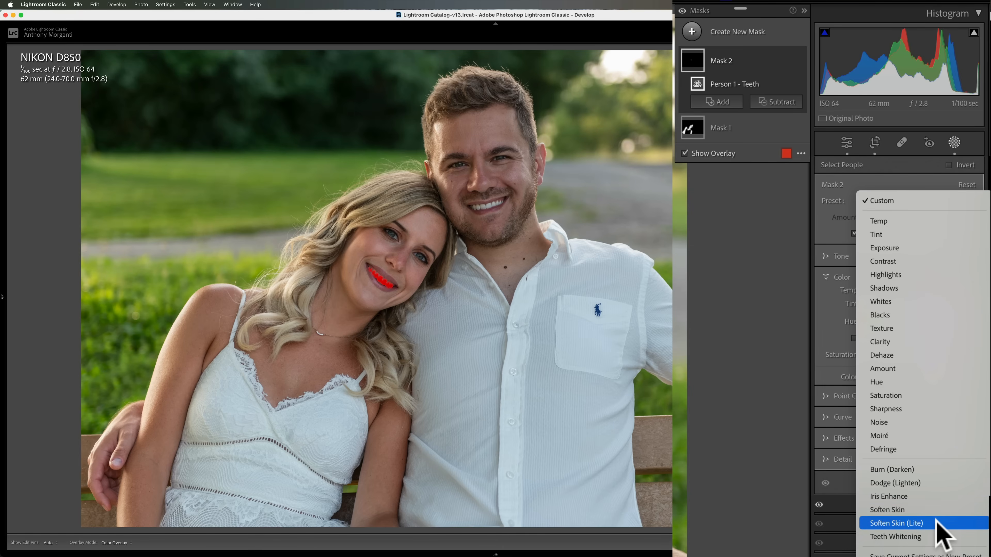
left_click(906, 538)
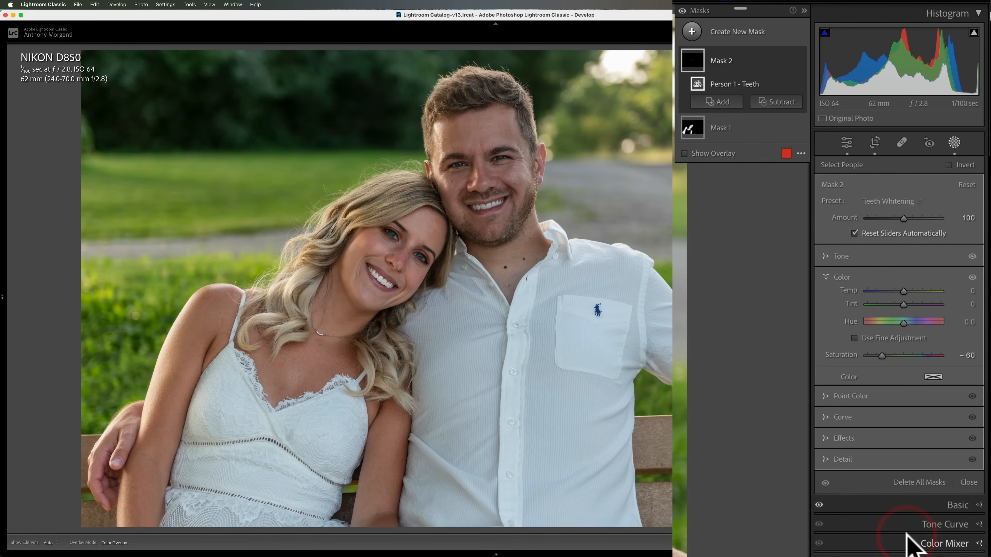
left_click(828, 256)
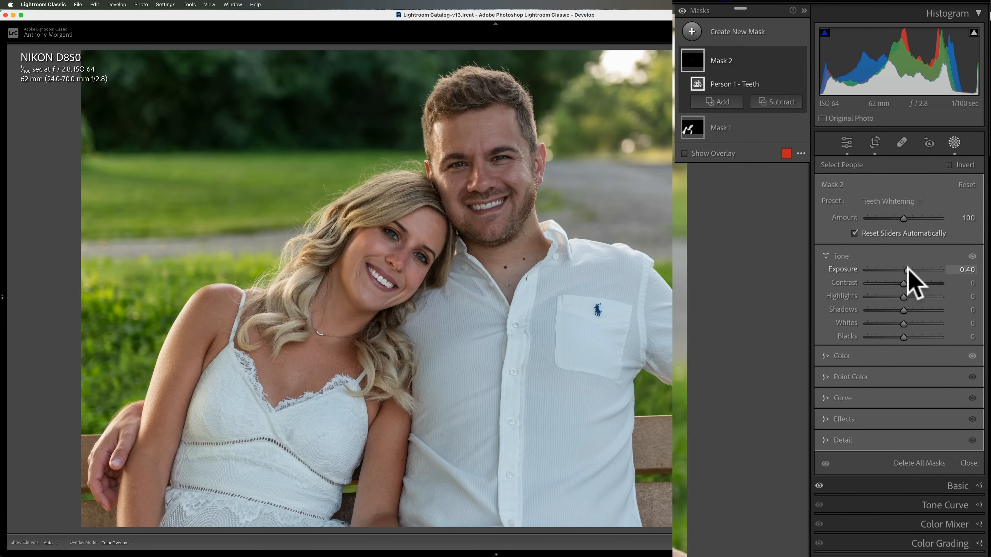
key("shift+w")
key("shift+w")
left_click_drag(908, 270, 905, 270)
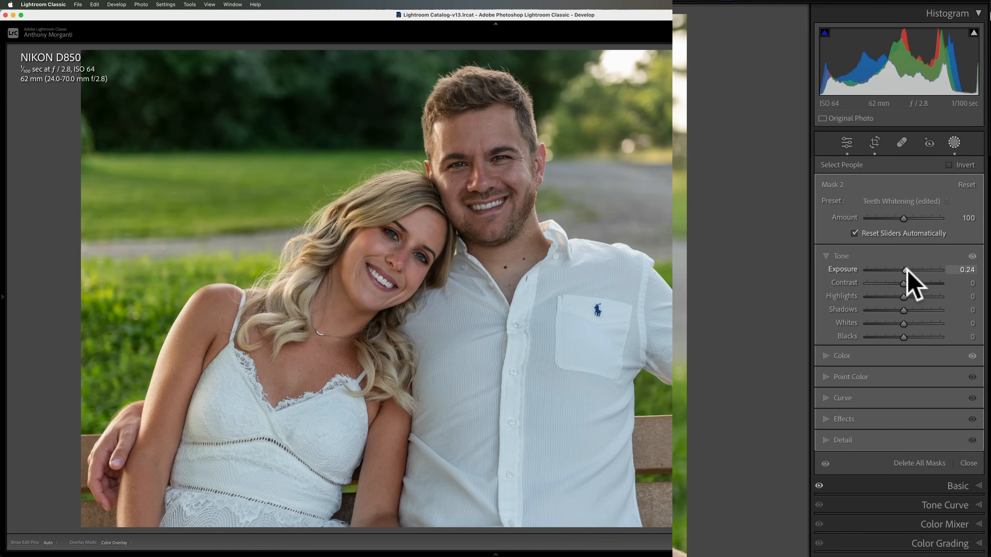
left_click(908, 280)
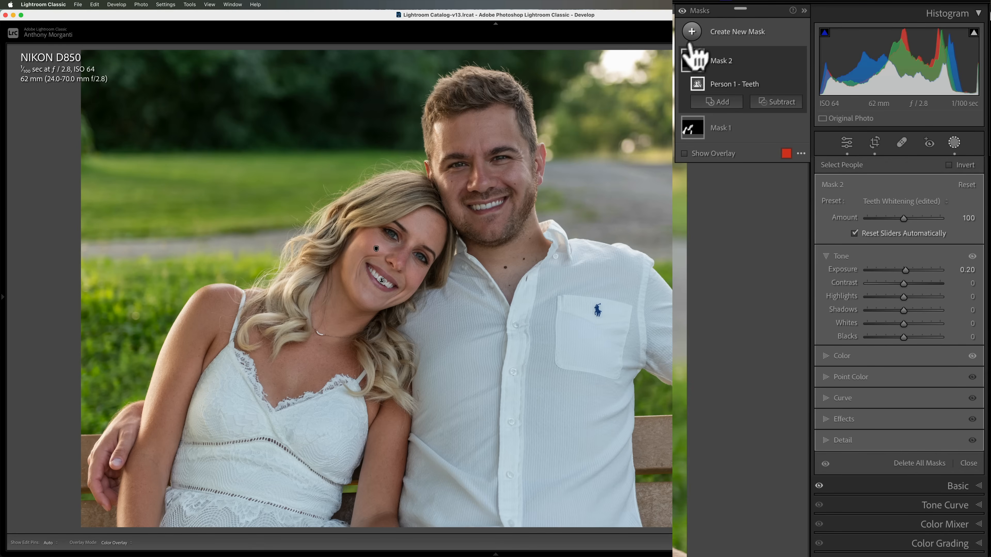
- Create an Iris and Pupil mask for Person 1 and apply the Iris Enhance preset to it
left_click(691, 31)
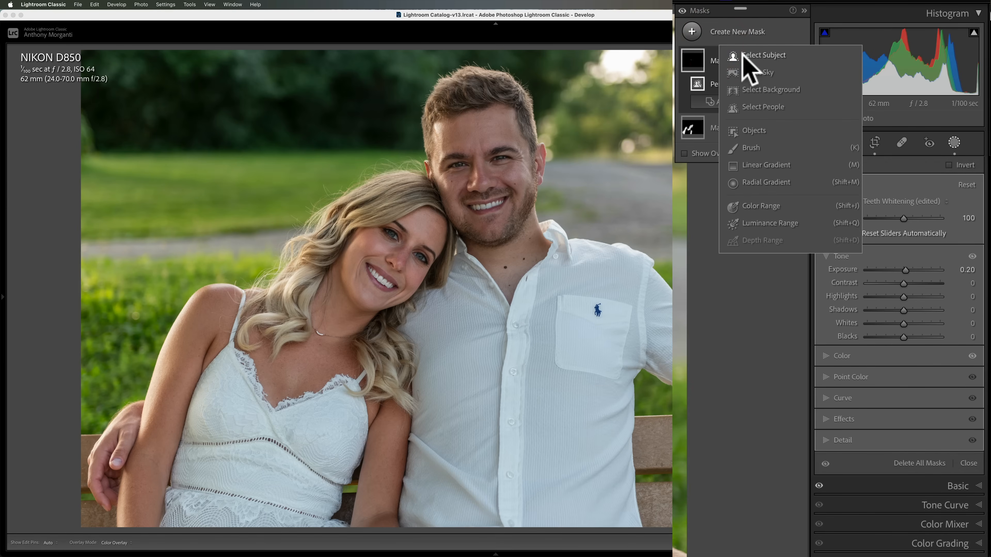
left_click(760, 106)
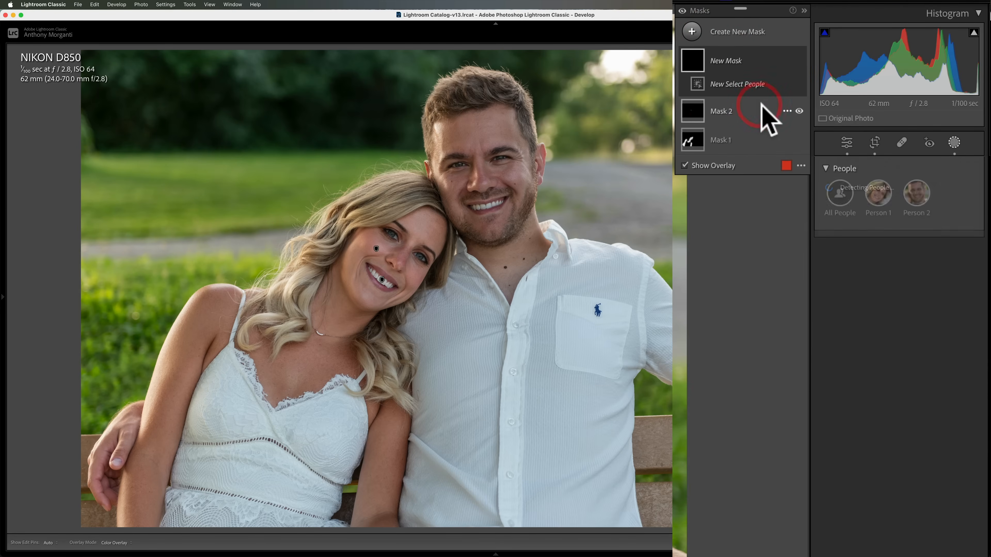
left_click(880, 191)
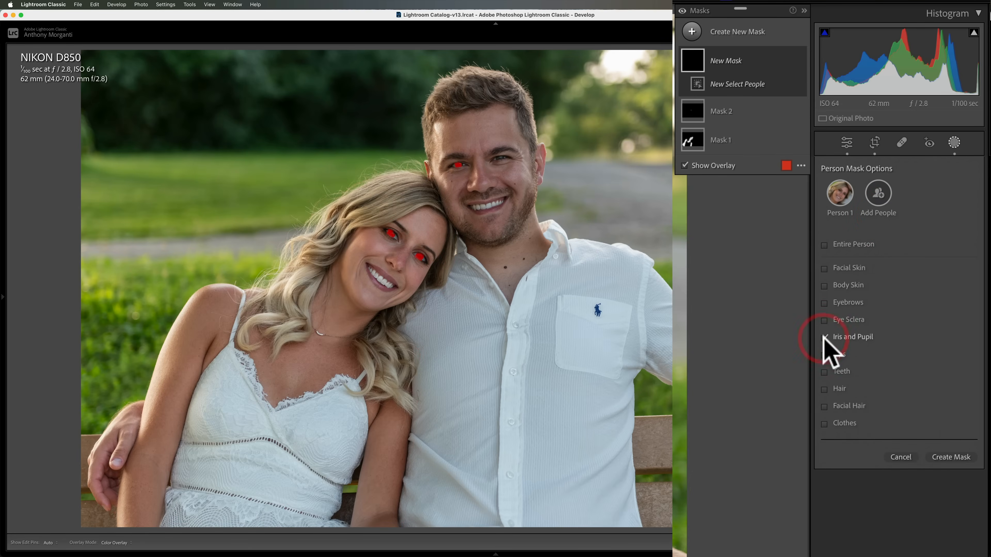
left_click(951, 457)
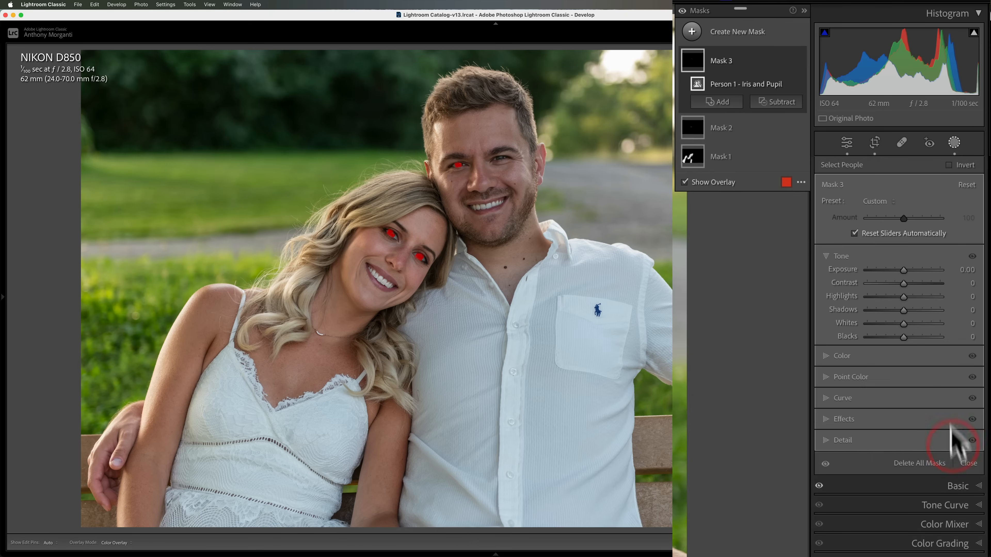
left_click(878, 201)
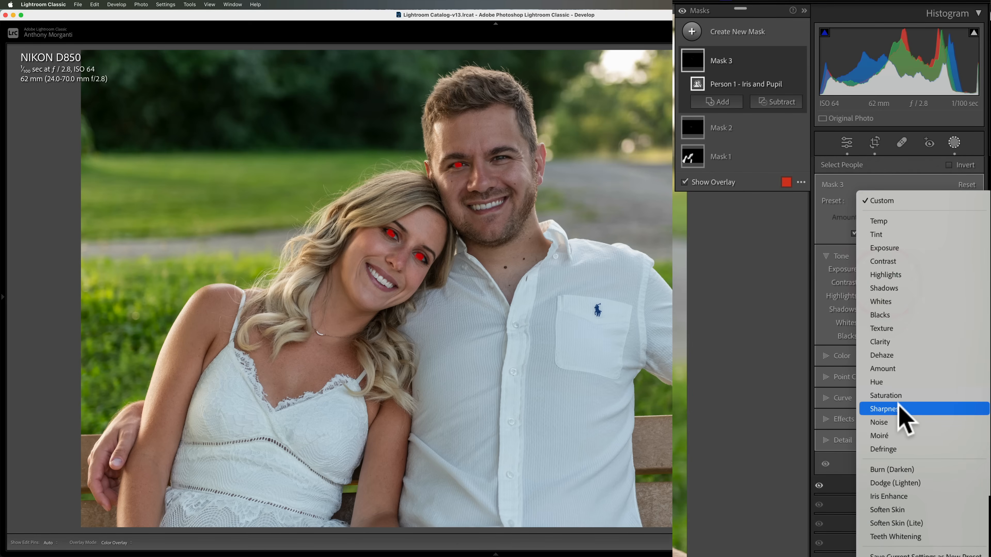
left_click(903, 496)
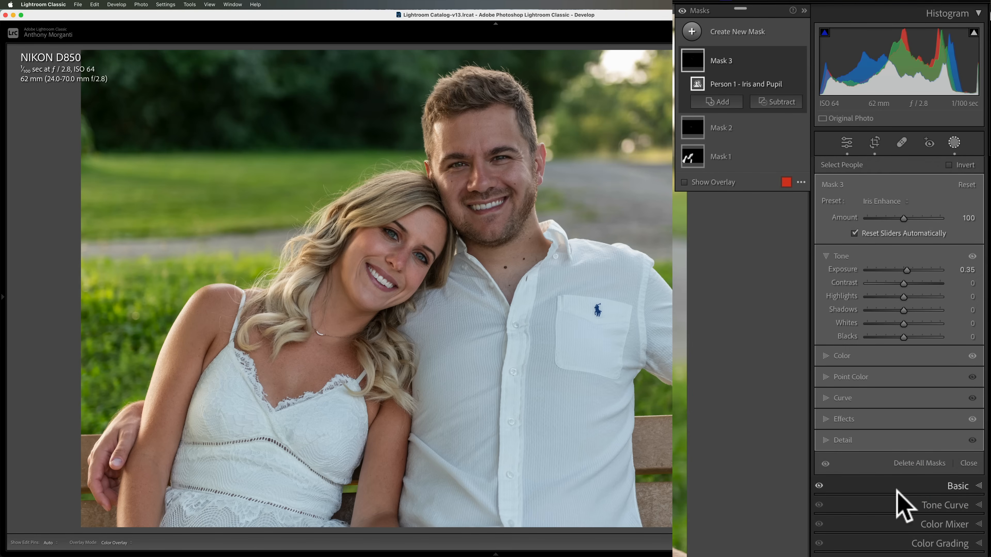
- Create a single People mask for Person 2, the man, covering his Facial Skin and Body Skin
left_click(692, 32)
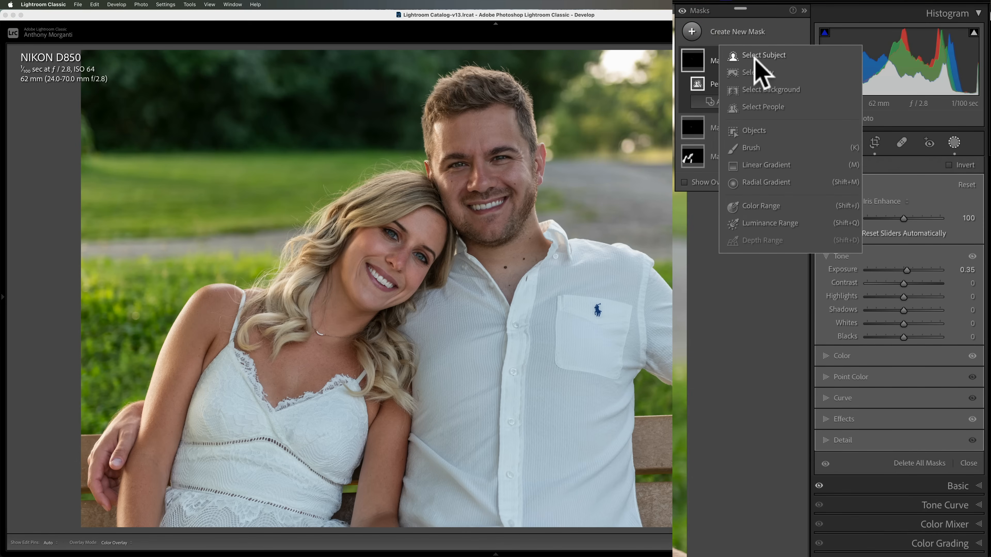
left_click(762, 106)
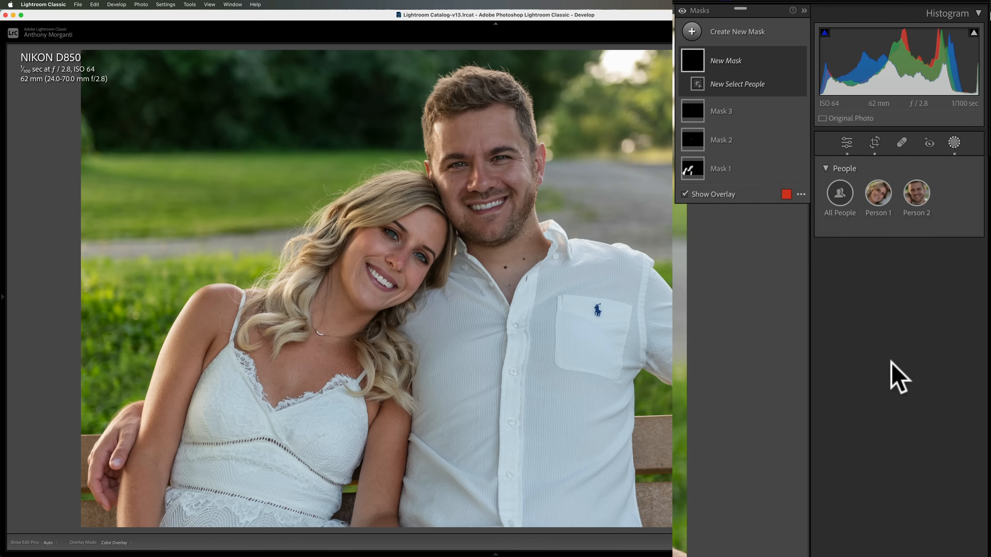
left_click(916, 195)
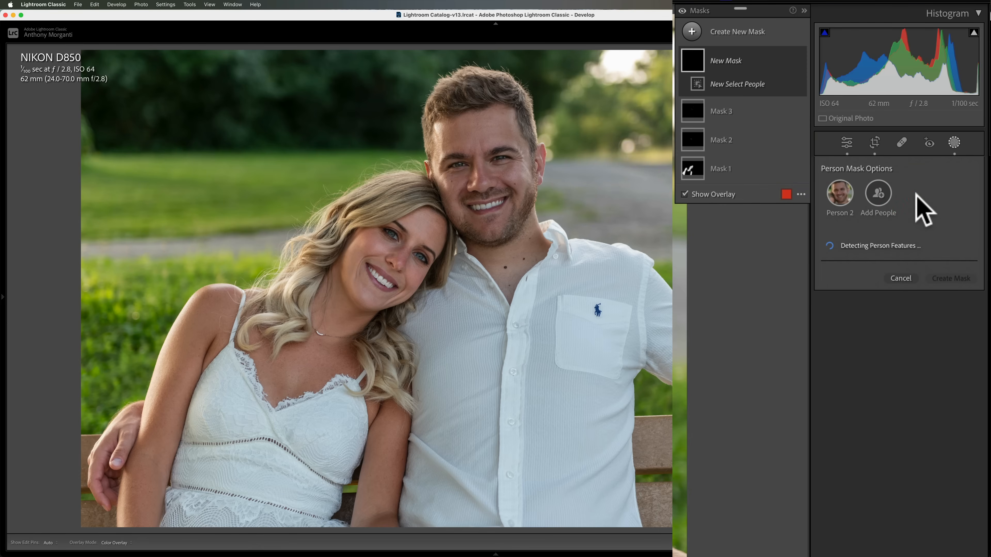
left_click(858, 268)
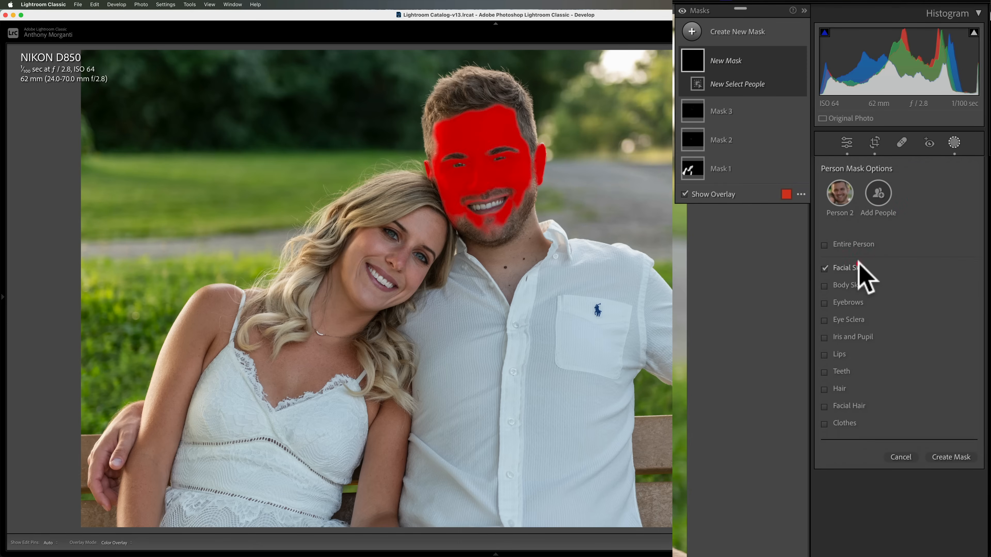
left_click(843, 284)
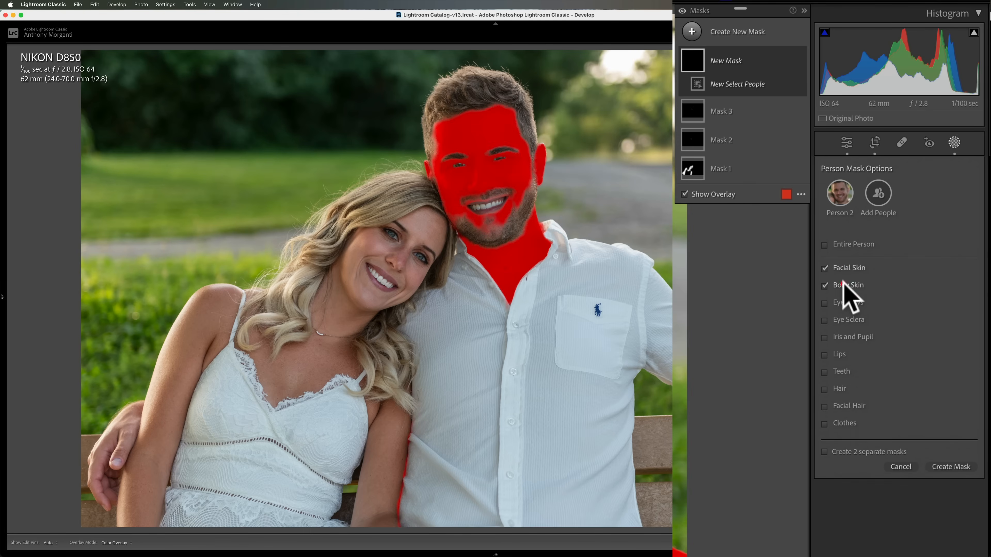
left_click(949, 467)
- Fine-tune Exposure on the man's skin mask and set its Saturation to 5
left_click_drag(904, 269, 904, 267)
left_click(843, 355)
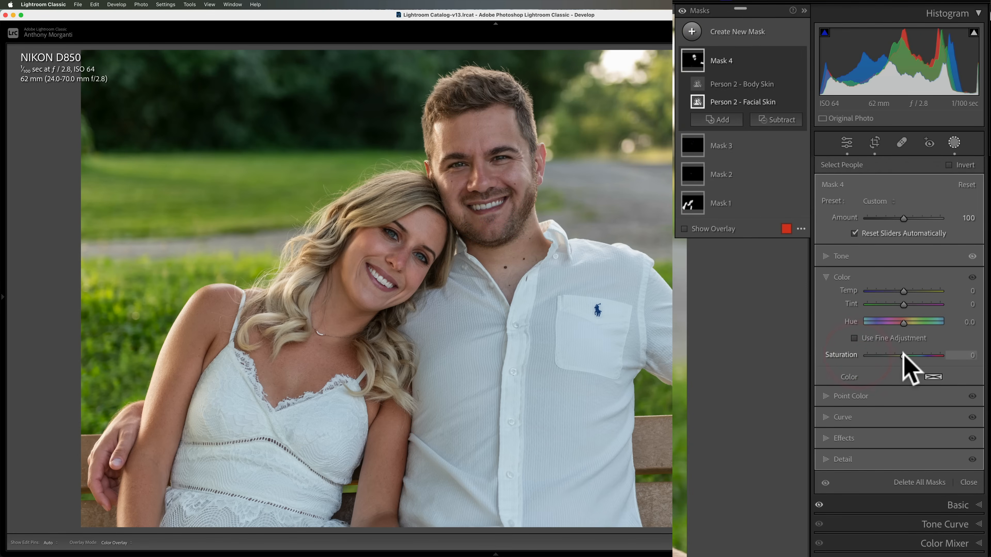
left_click_drag(903, 353, 904, 353)
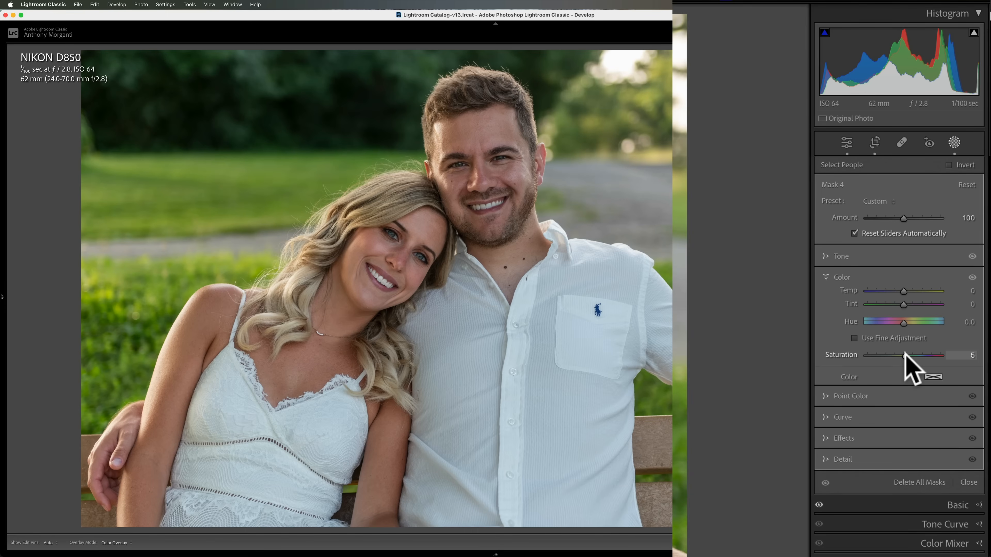
left_click_drag(905, 355, 905, 354)
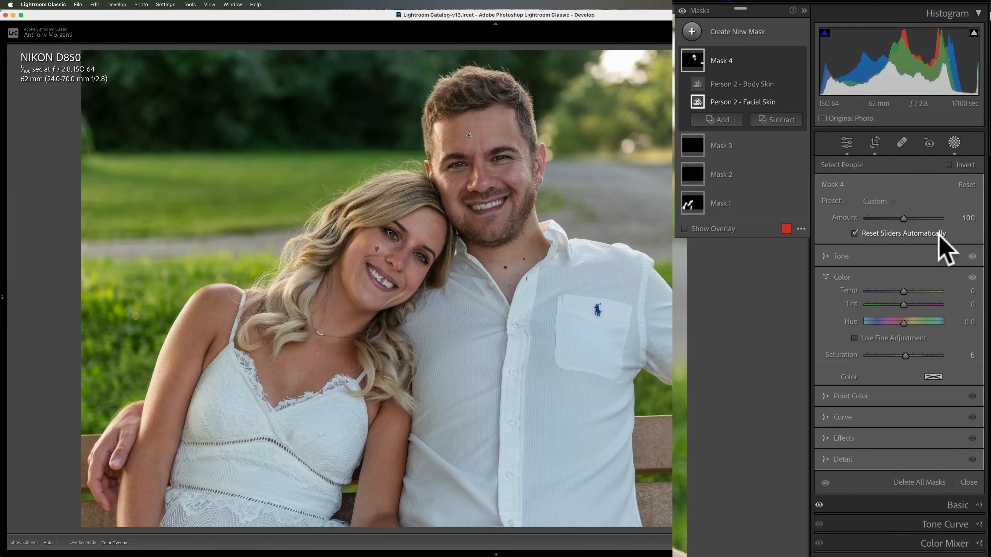
- Create a new People mask for Person 2, the man, covering only his Teeth
left_click(692, 31)
left_click(746, 102)
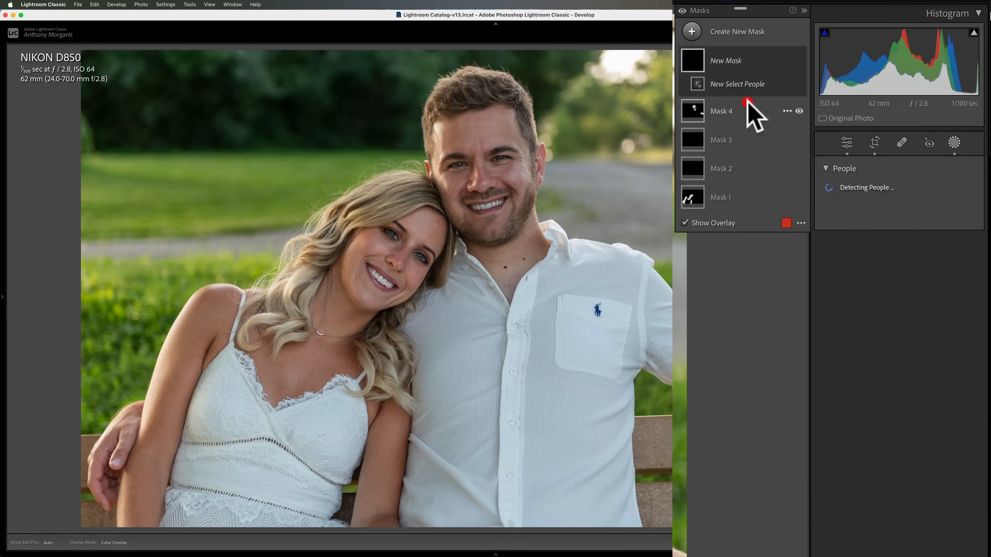
left_click(921, 195)
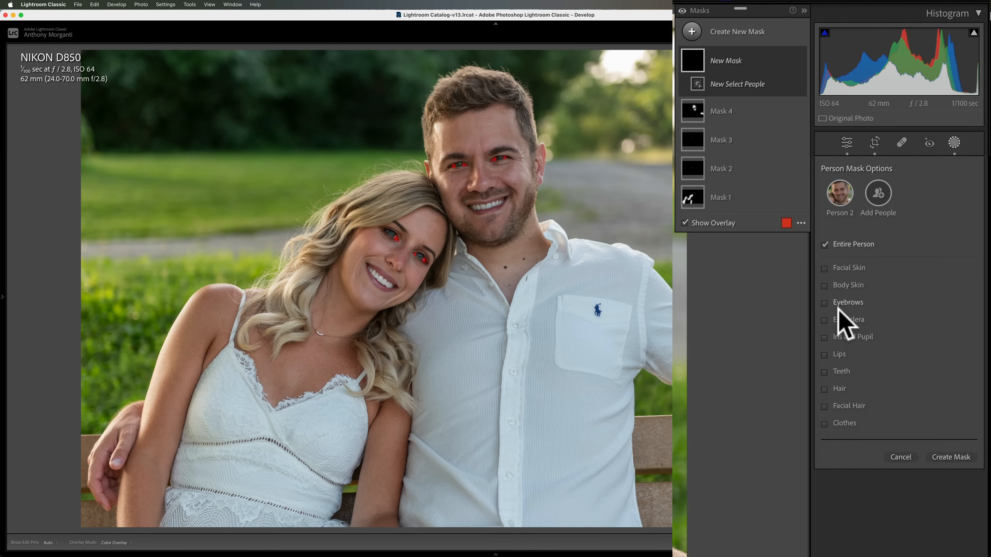
left_click(824, 372)
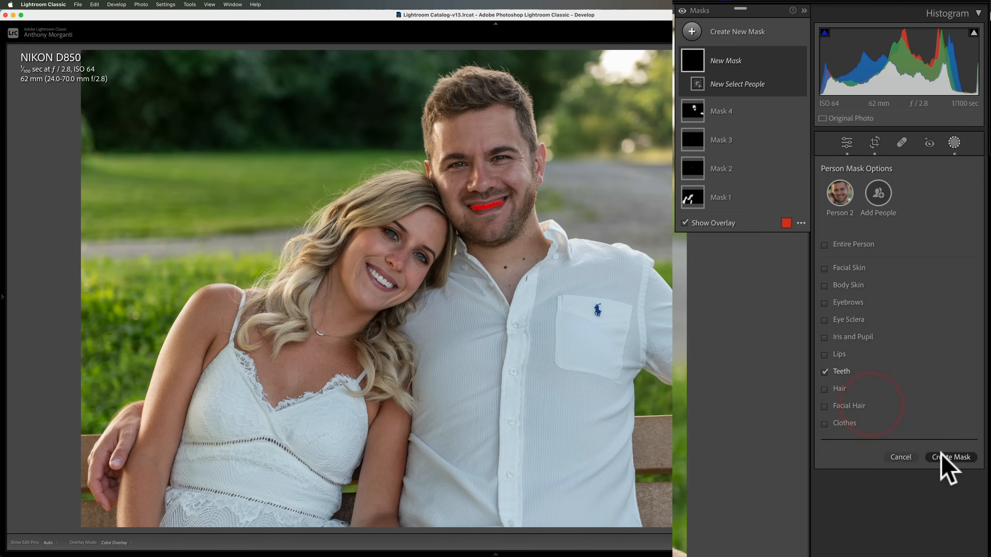
left_click(951, 458)
- Apply the Teeth Whitening preset to the man's teeth mask with Amount 26 and Exposure 0.29
left_click(876, 201)
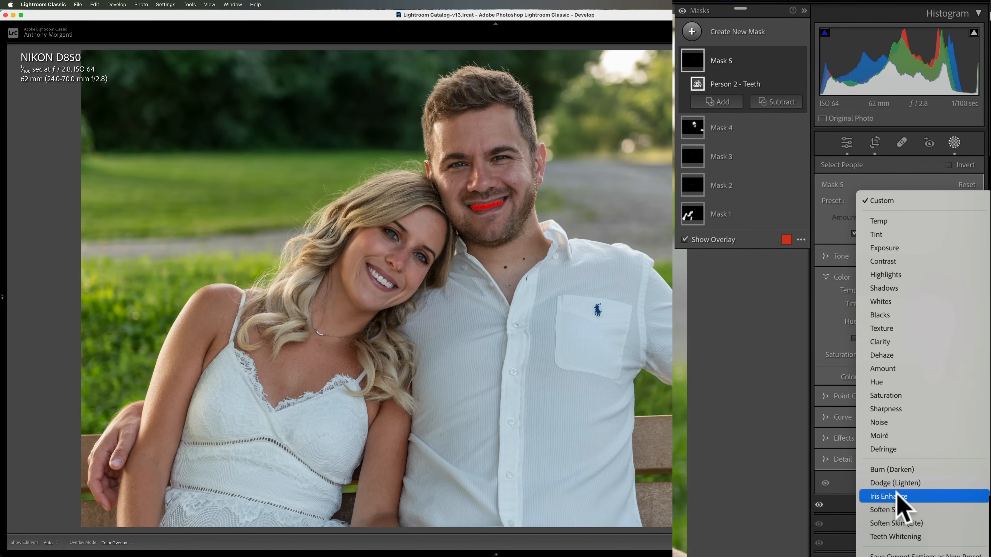
left_click(898, 537)
key("o")
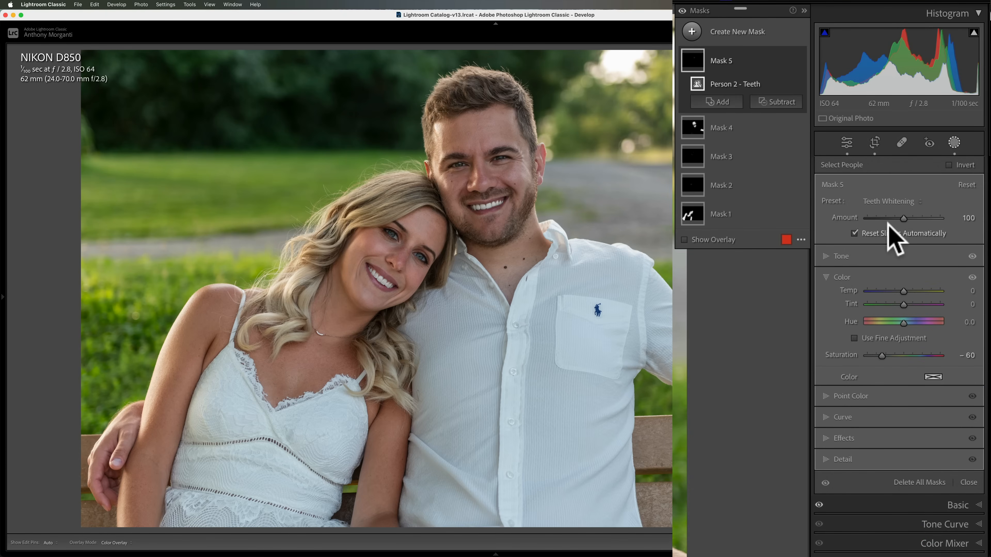
key("shift+w")
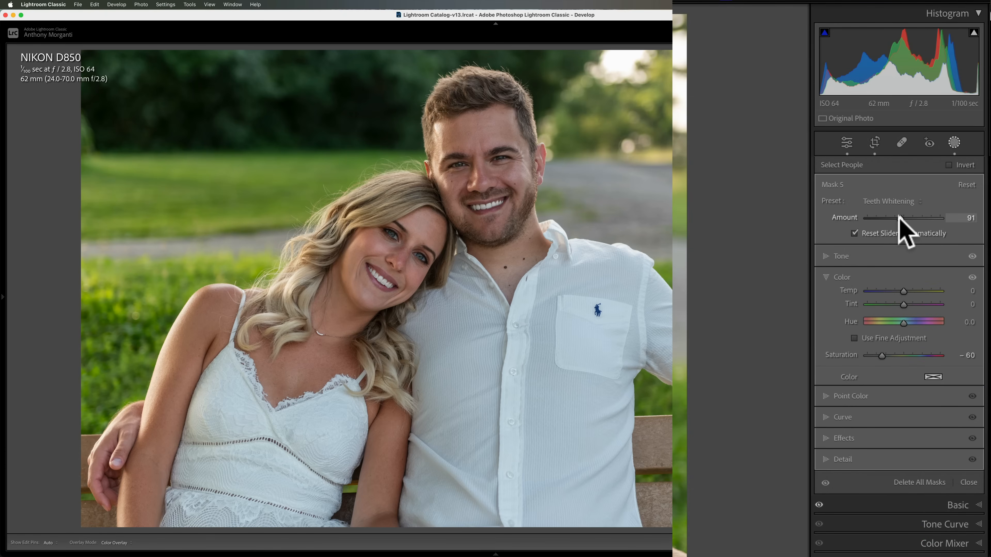
left_click_drag(900, 217, 876, 219)
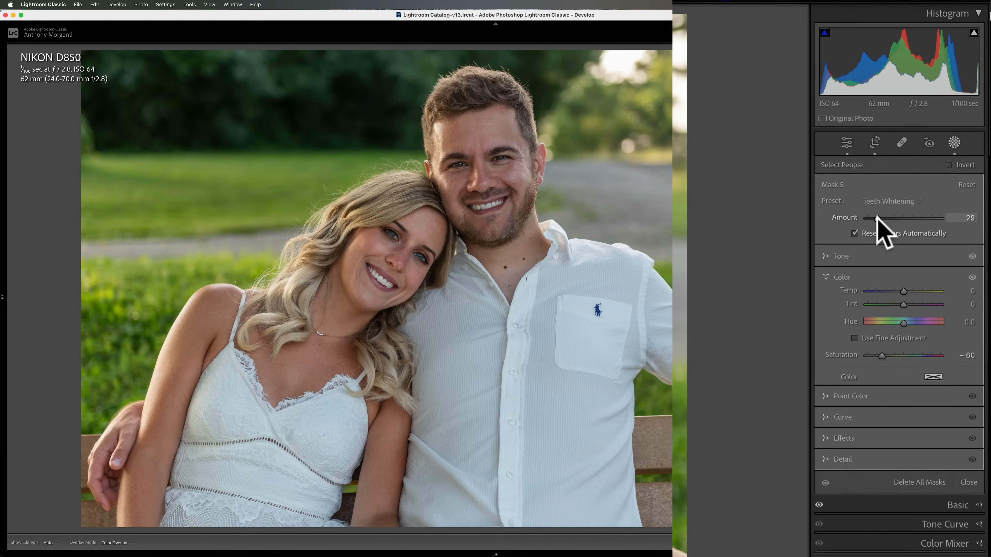
left_click(877, 220)
left_click_drag(878, 218, 877, 219)
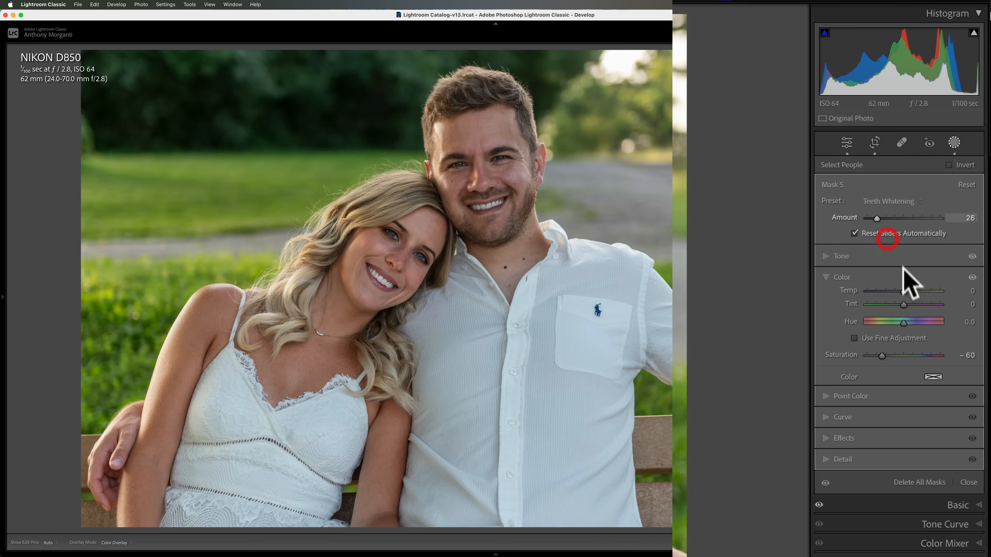
left_click(839, 256)
mouse_move(904, 270)
left_mouse_down()
mouse_move(913, 282)
mouse_move(906, 269)
left_mouse_up()
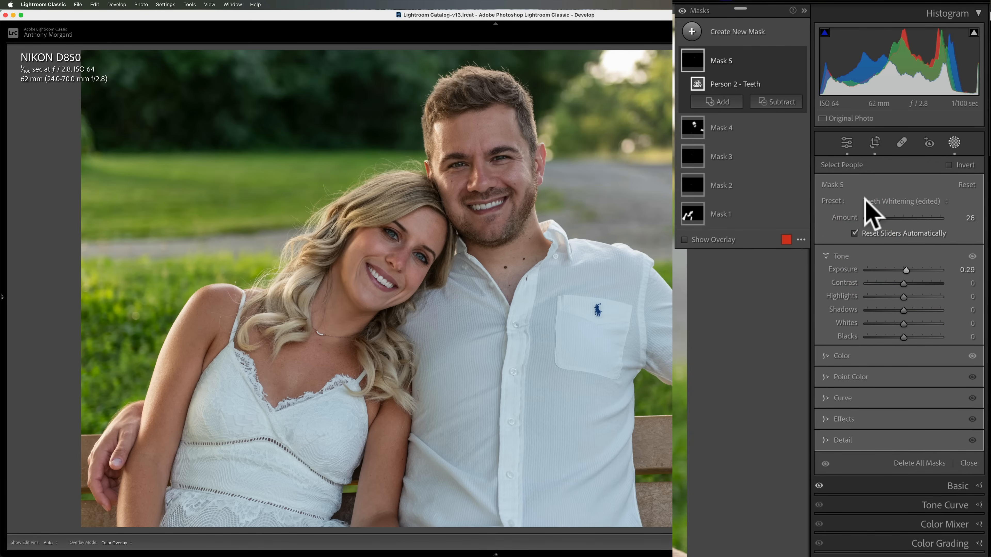
- Create a People mask for Person 2, the man, covering only Iris and Pupil, and apply the Iris Enhance preset
left_click(692, 32)
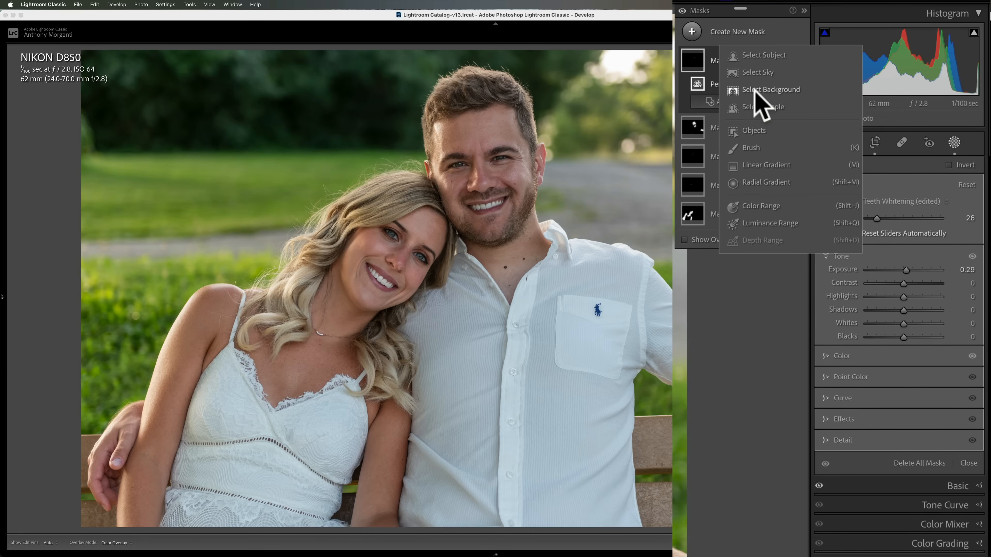
left_click(763, 108)
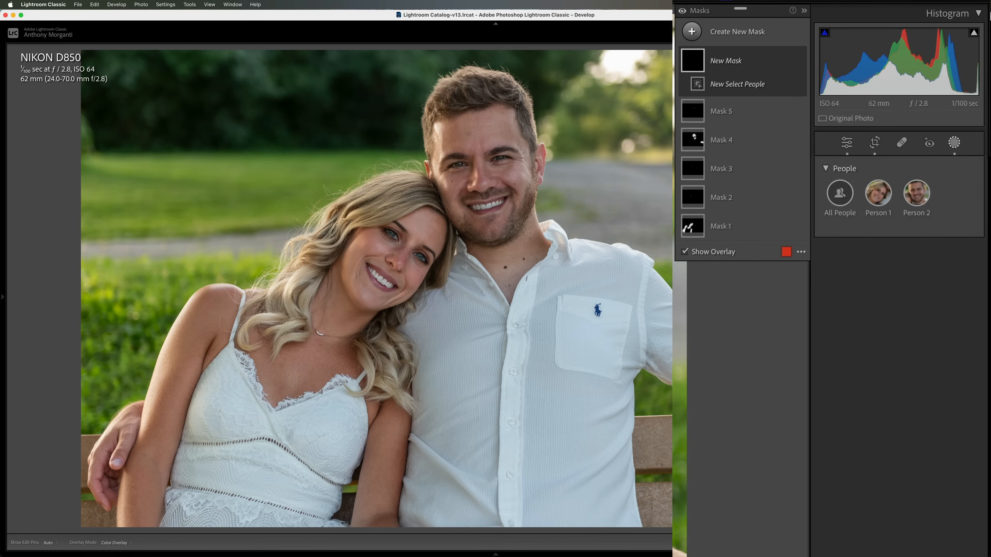
left_click(917, 193)
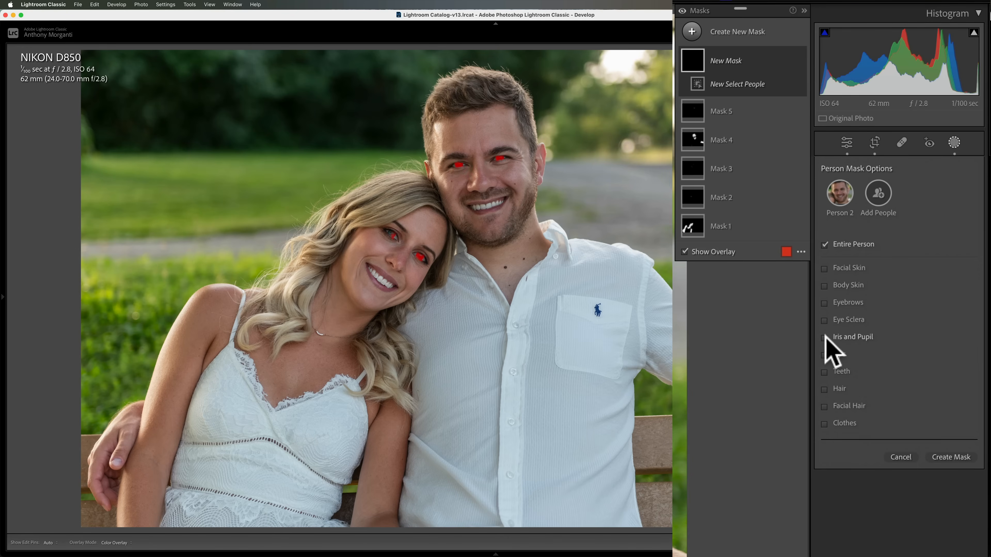
left_click(941, 456)
left_click(892, 203)
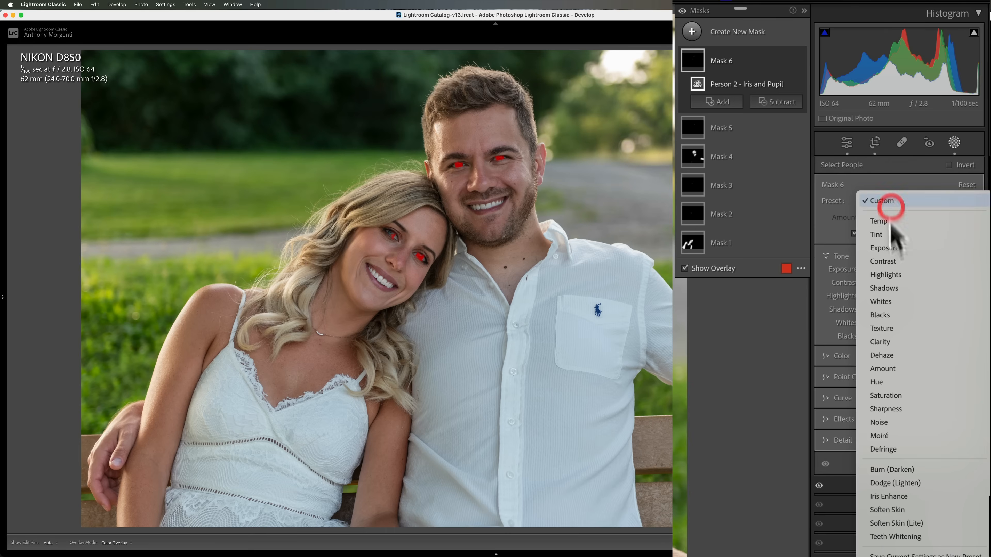
left_click(927, 496)
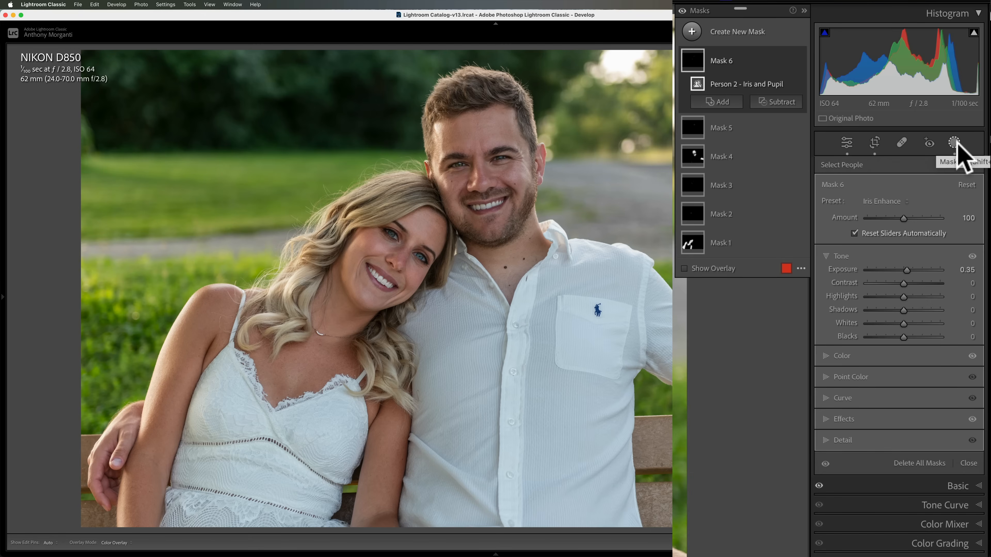
- Create a Select Background mask and set its Exposure to −0.47 and Saturation to −13
left_click(691, 25)
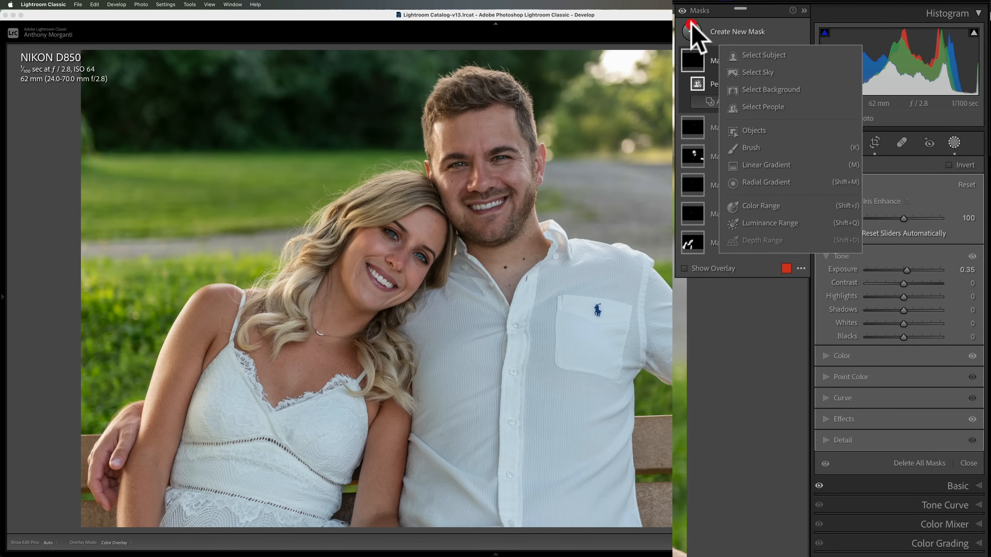
left_click(771, 90)
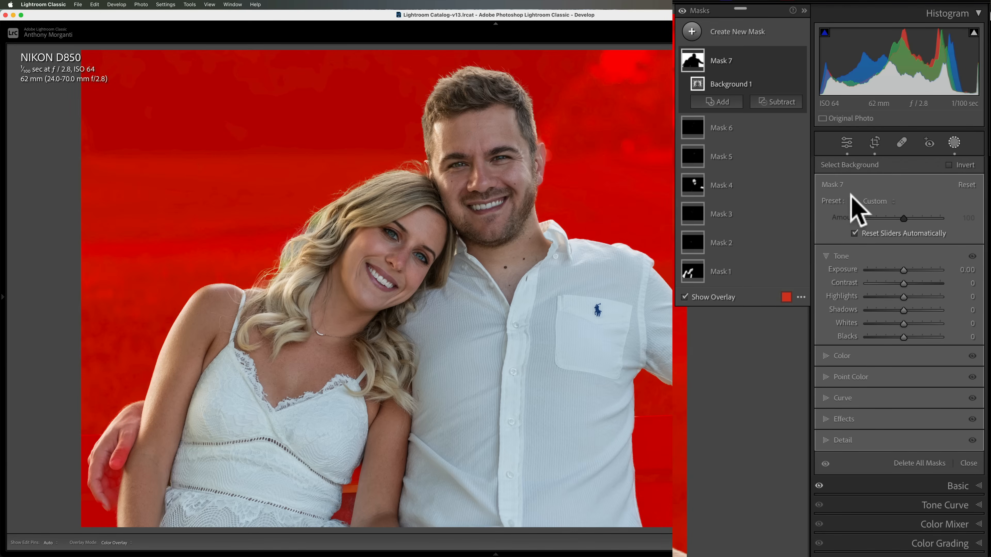
left_click_drag(904, 270, 898, 270)
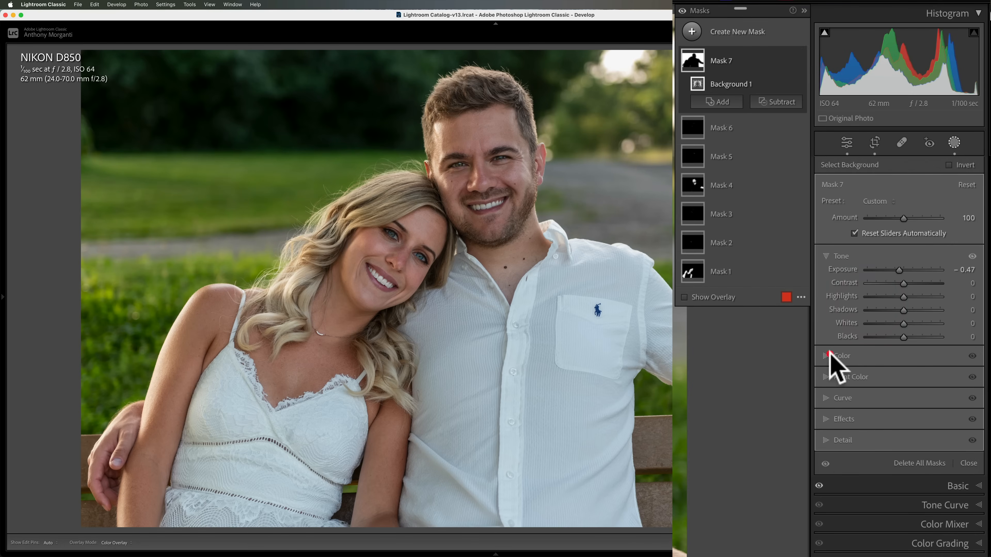
left_click(837, 356)
mouse_move(904, 356)
left_mouse_down()
mouse_move(890, 355)
mouse_move(899, 356)
left_mouse_up()
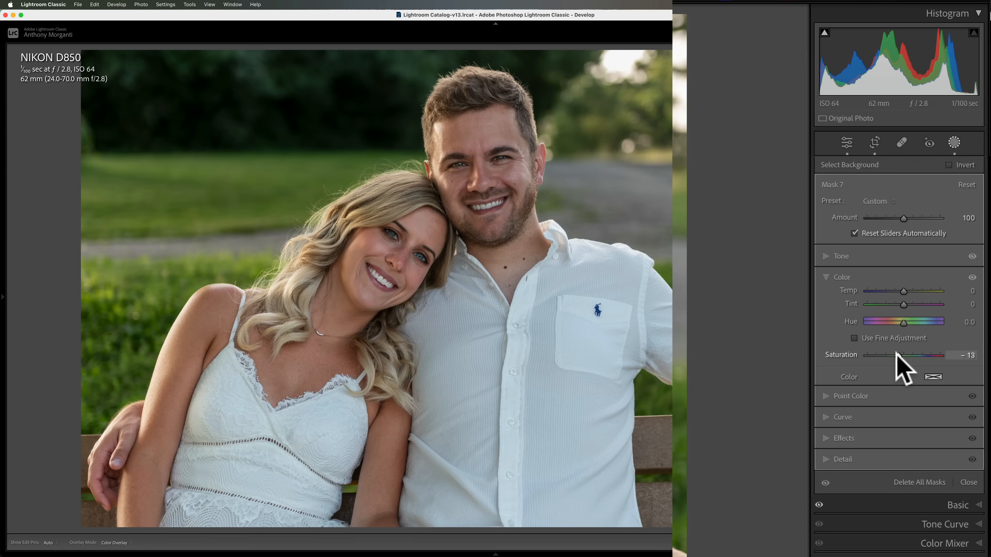
left_click_drag(897, 352, 897, 354)
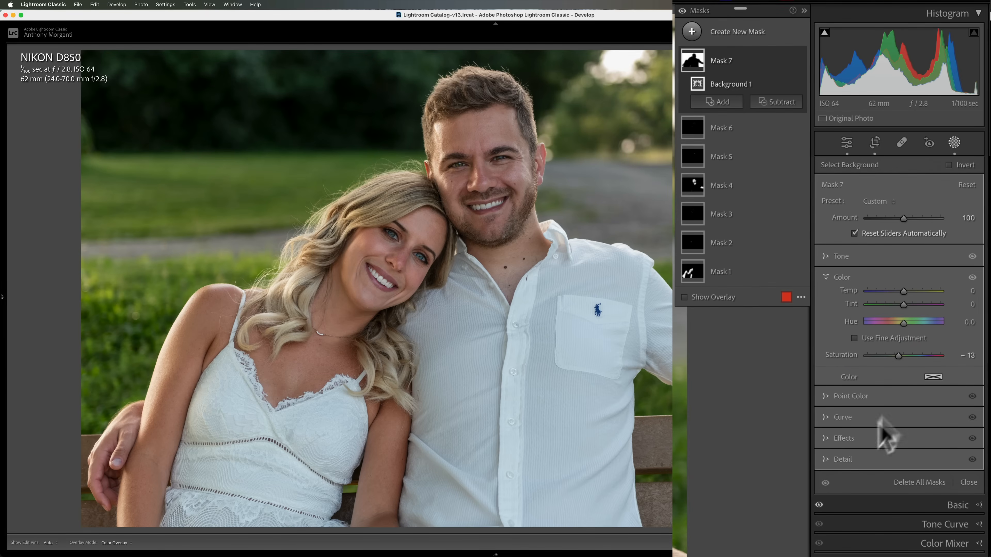
- Try Texture and Clarity at −100 on the background mask and reset both sliders to default
left_click(839, 438)
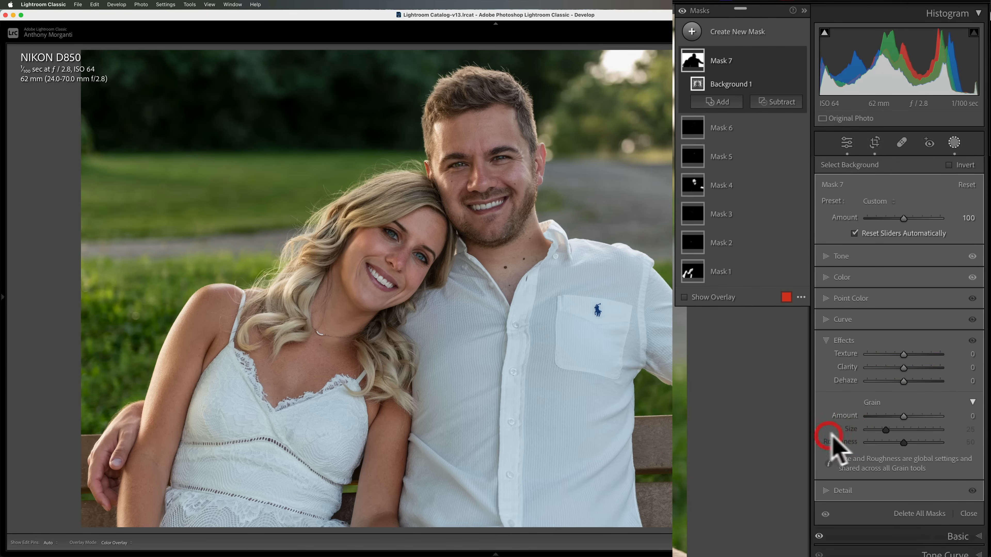
left_click_drag(903, 366, 863, 352)
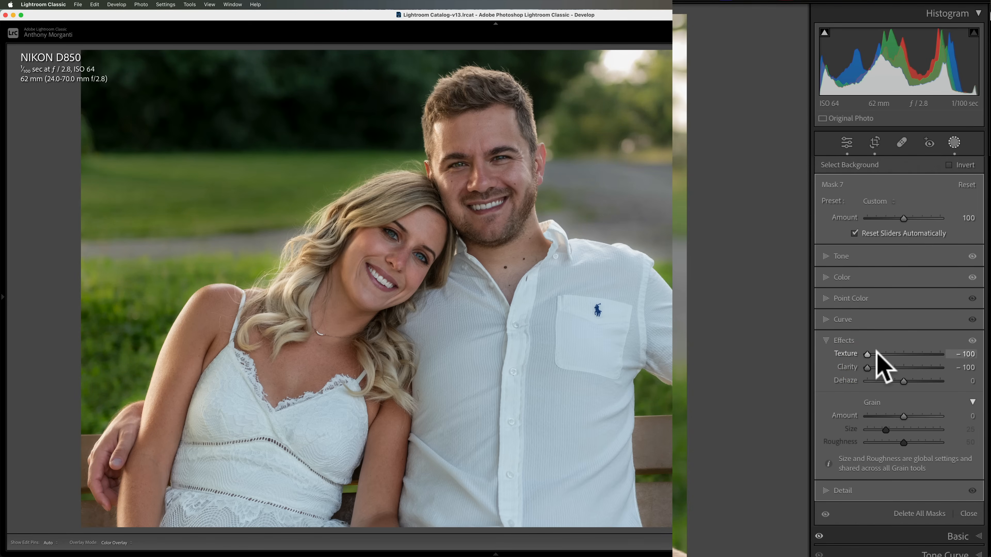
double_click(867, 354)
double_click(868, 367)
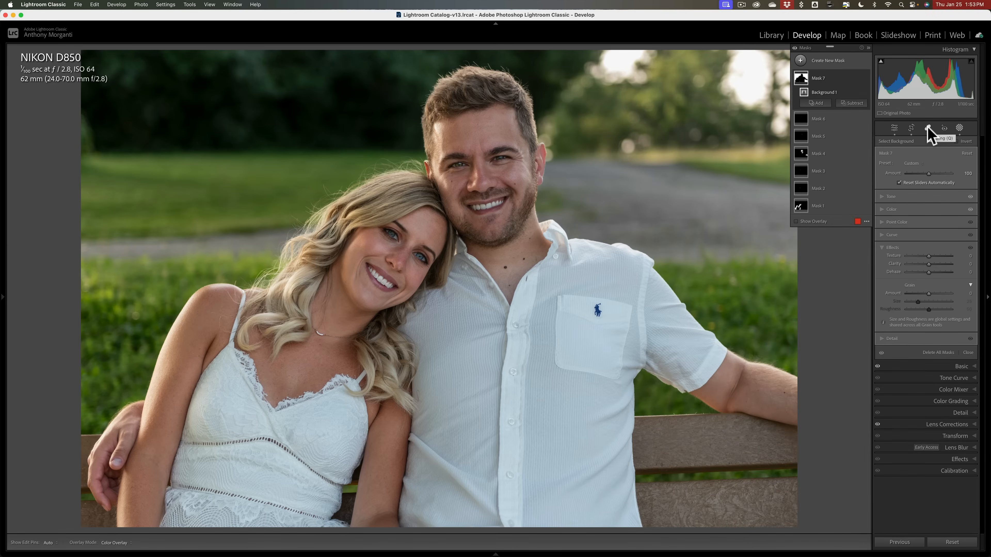
- Leave masking and apply Lens Blur to the photo with Blur Amount 47, comparing it with the effect off
left_click(959, 128)
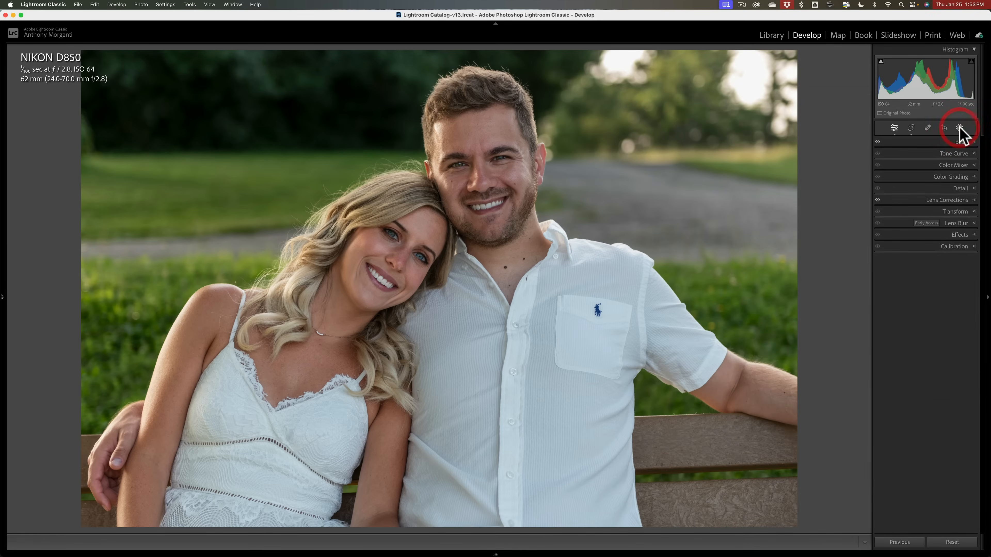
left_click(958, 223)
left_click(795, 191)
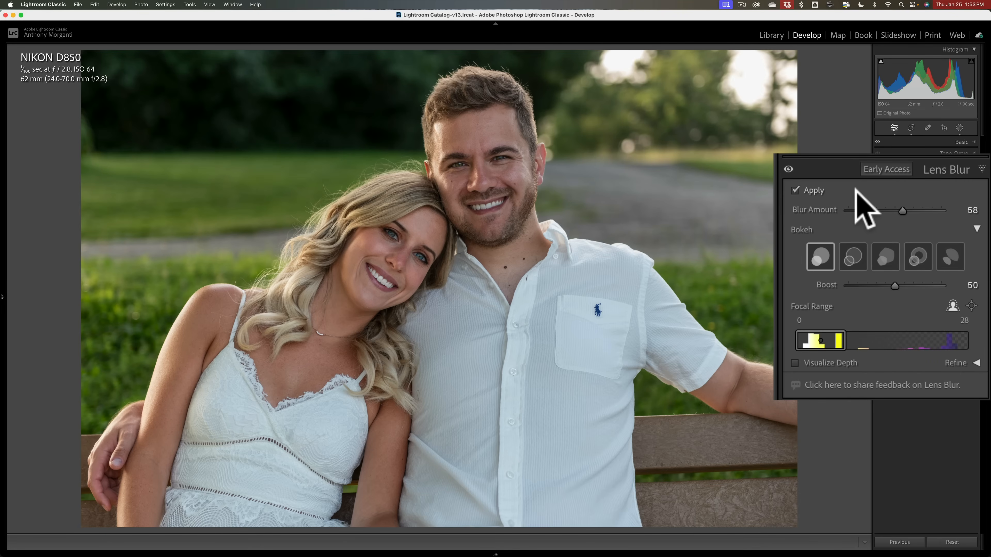
mouse_move(900, 208)
left_mouse_down()
mouse_move(964, 208)
mouse_move(892, 209)
left_mouse_up()
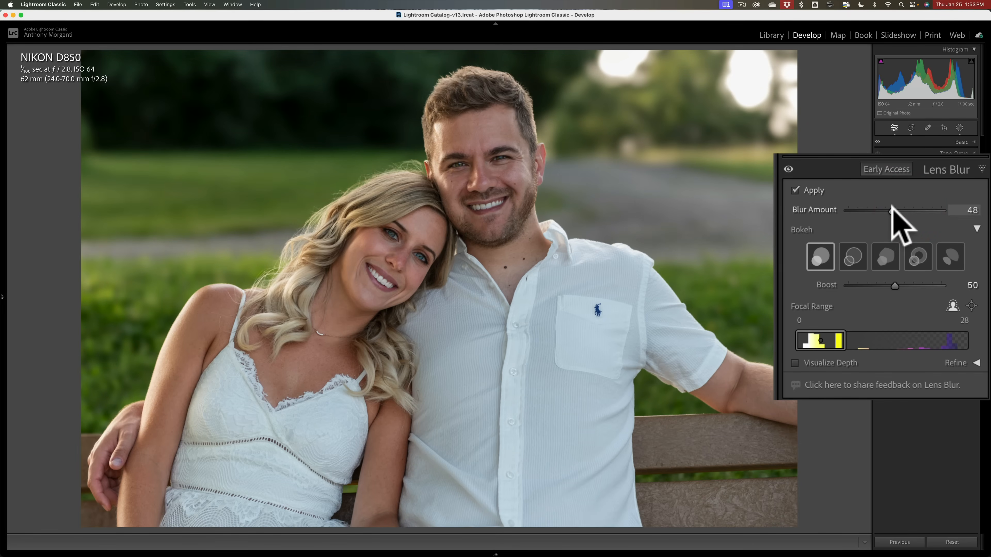
left_click(891, 208)
left_click(795, 190)
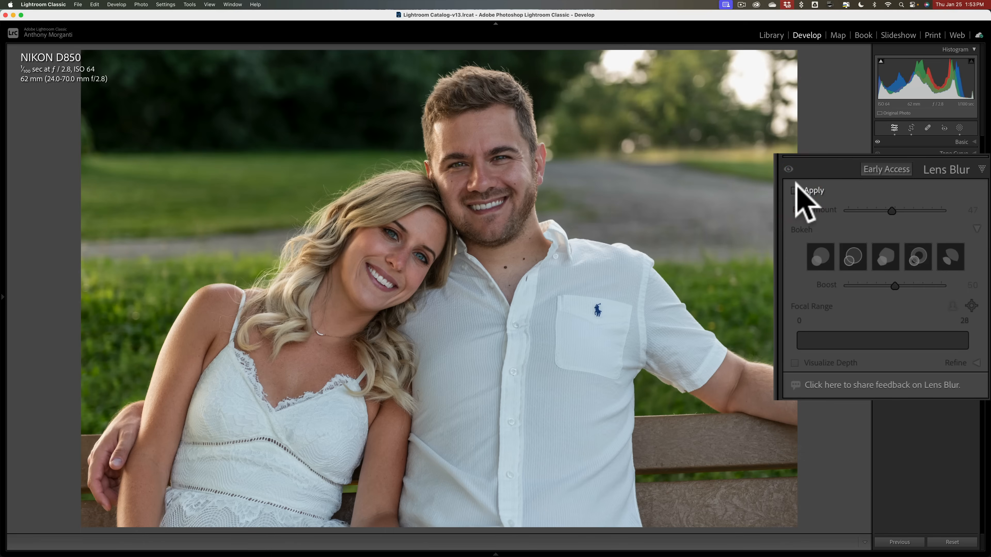
left_click(794, 191)
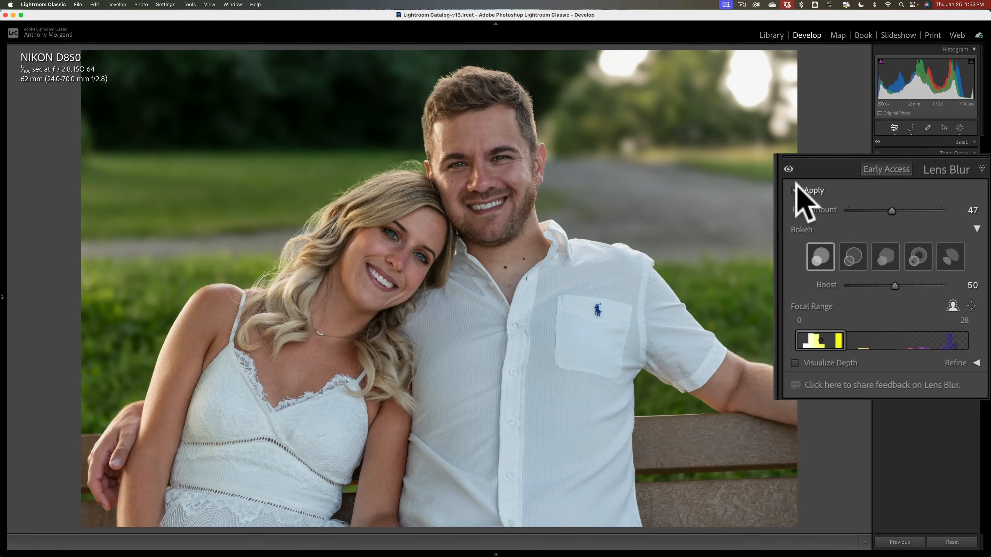
left_click(954, 227)
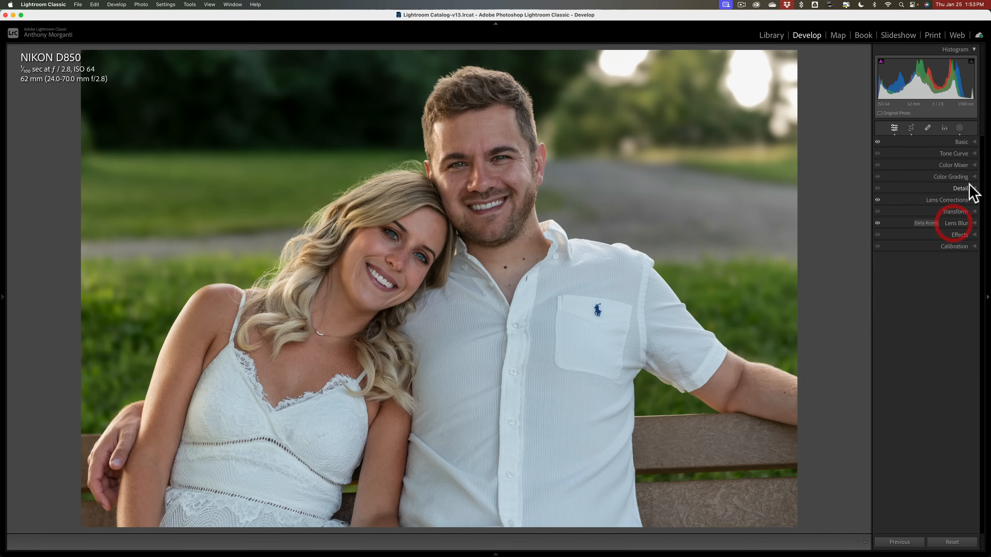
- Darken the photo's edges with a Post-Crop Vignetting Amount of −19 in the Highlight Priority style
left_click(962, 234)
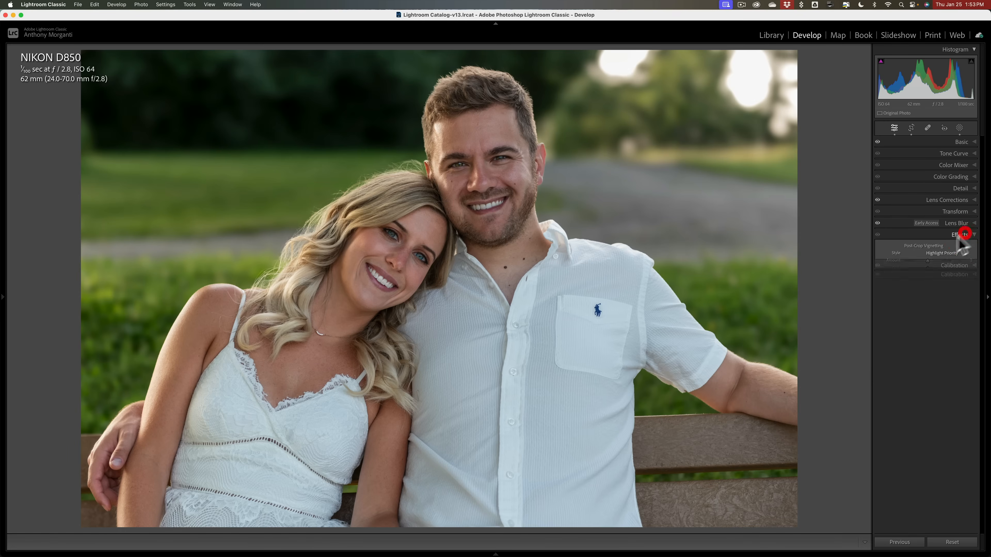
left_click_drag(905, 250, 876, 245)
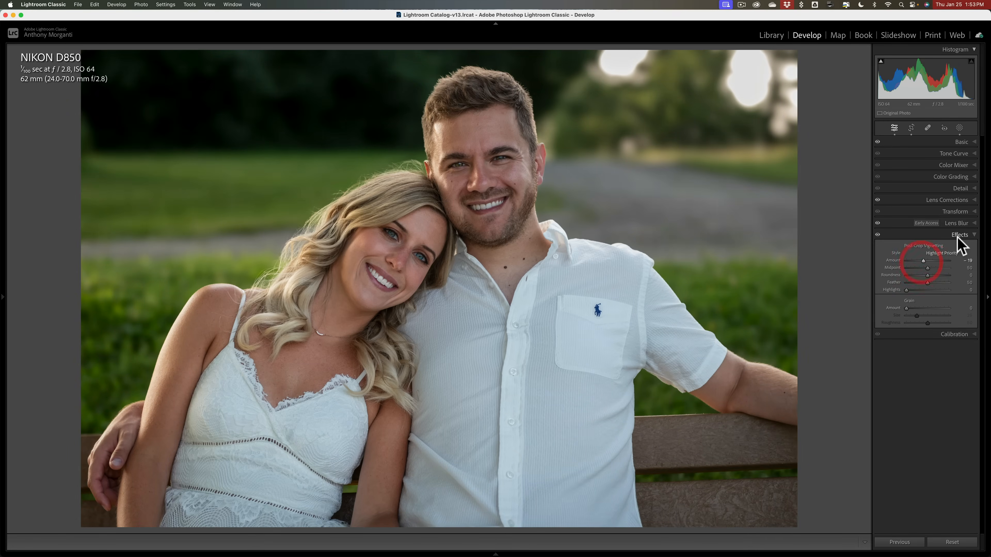
left_click(957, 235)
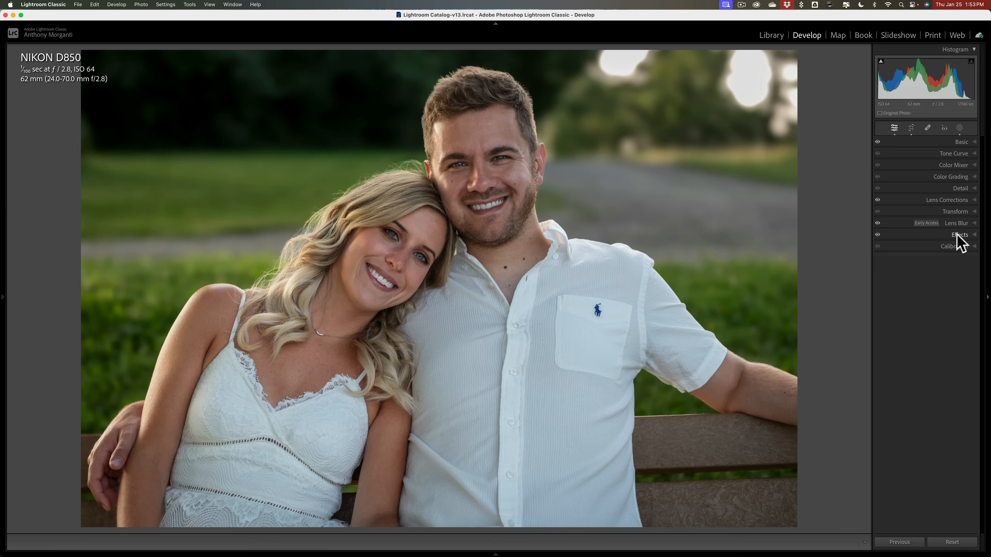
- Set the photo's global Vibrance to +25 in the Basic adjustments
left_click(960, 142)
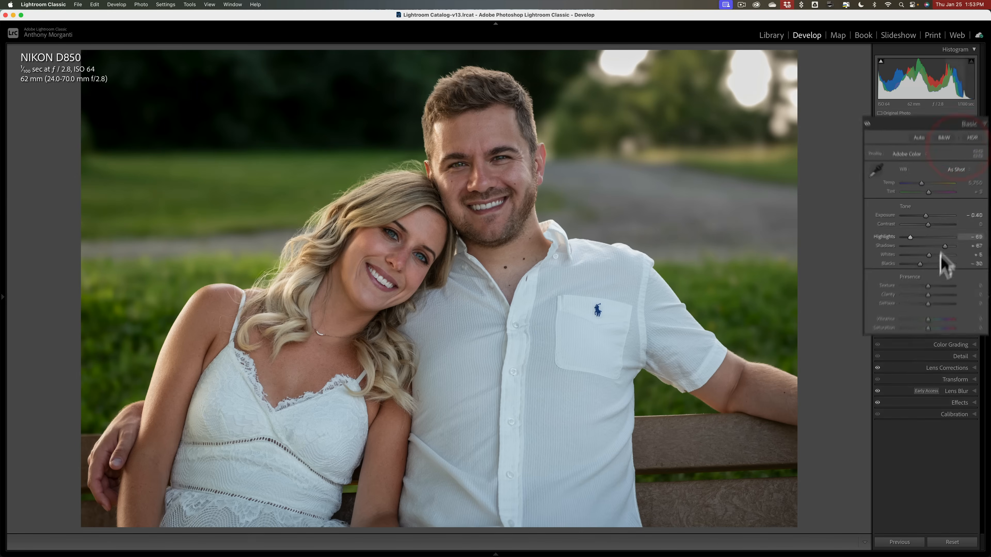
left_click_drag(890, 378, 900, 380)
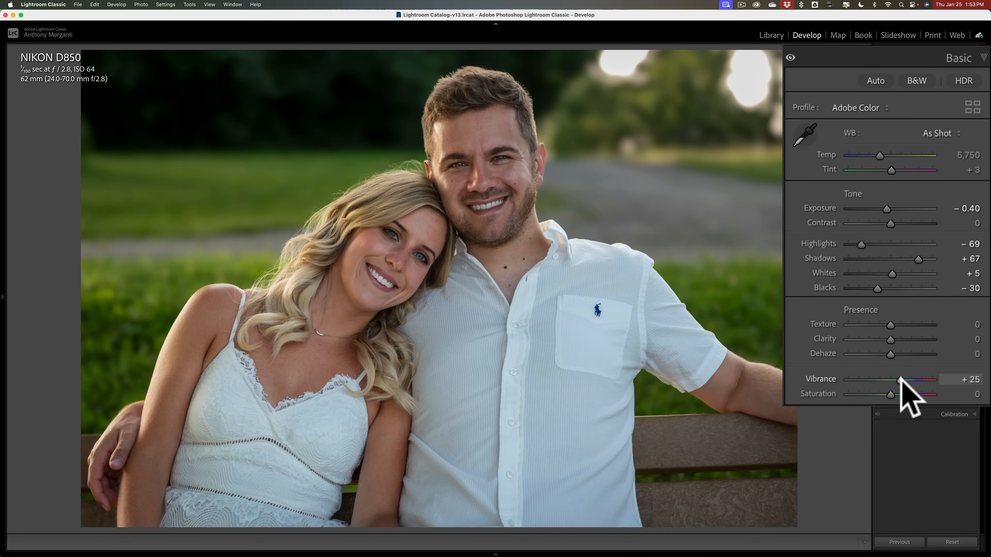
left_click(874, 287)
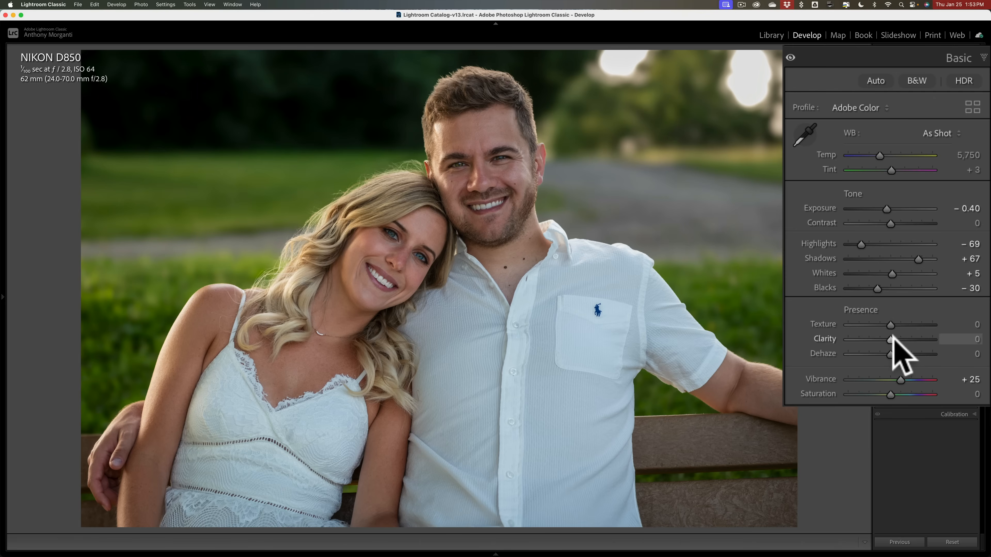
- Try a global Clarity of +17 on the photo and reset it to default
left_click_drag(891, 336, 896, 337)
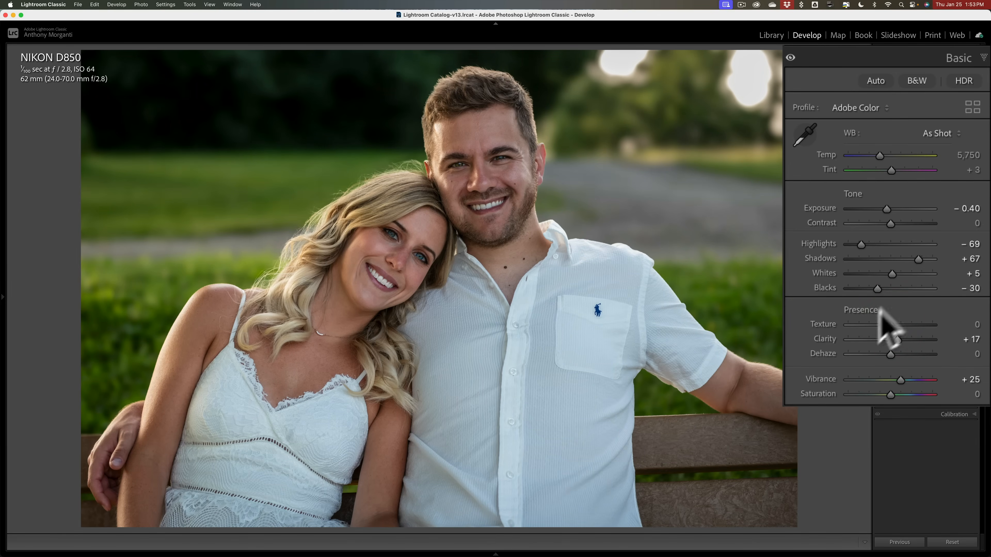
left_click(825, 339)
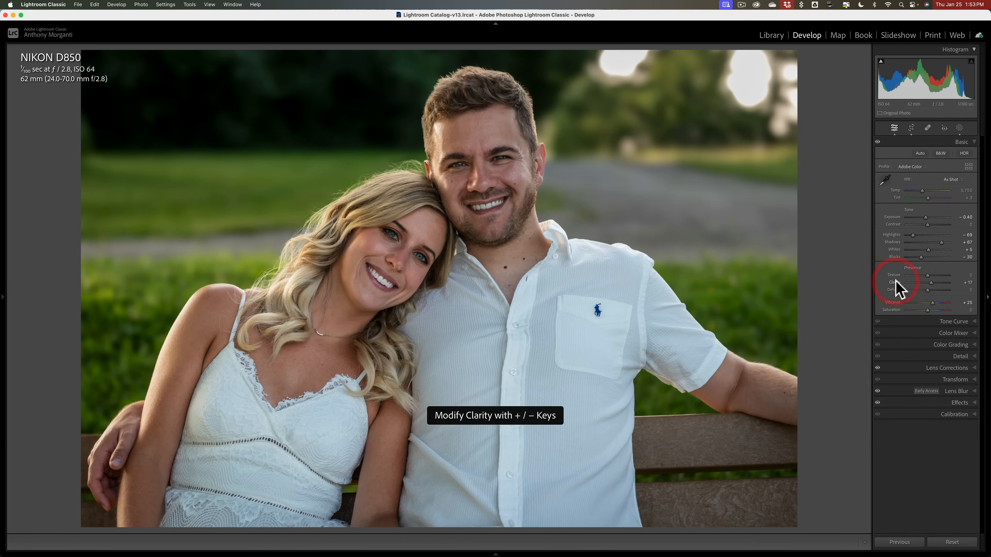
double_click(896, 283)
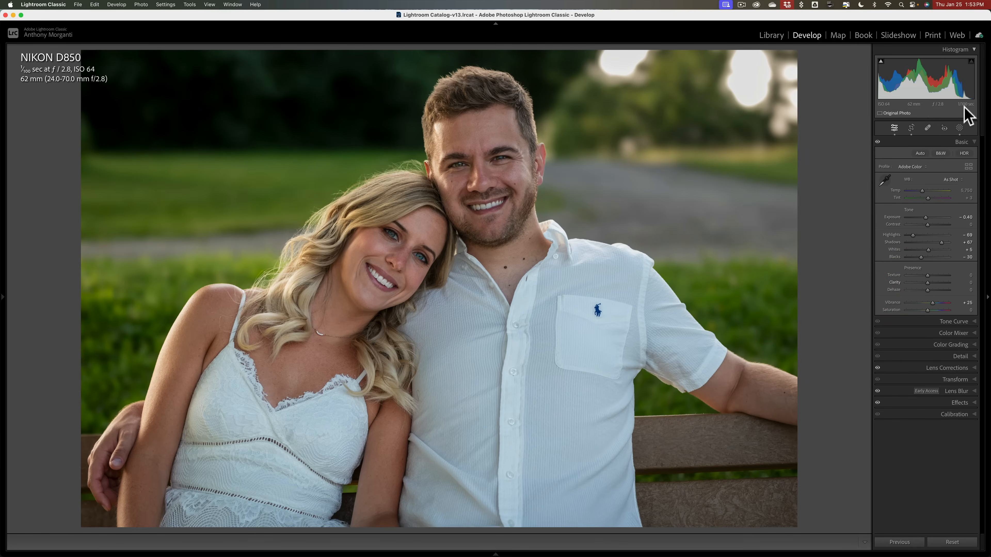